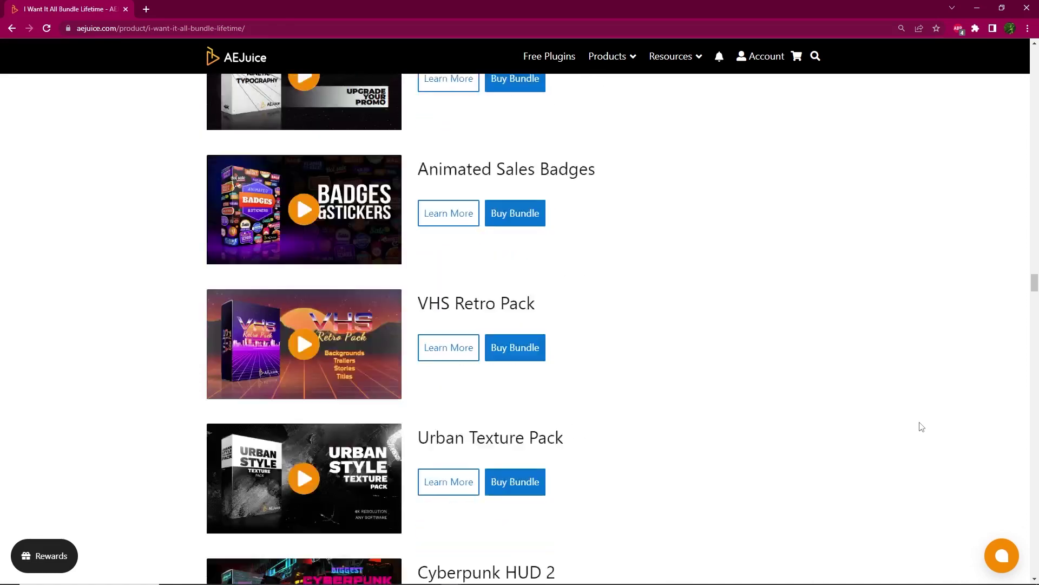
Step: Scroll the I Want It All product list down to Light Swipe Transitions, Patterns and Messenger Toolkit
scroll(922, 427, down, 20)
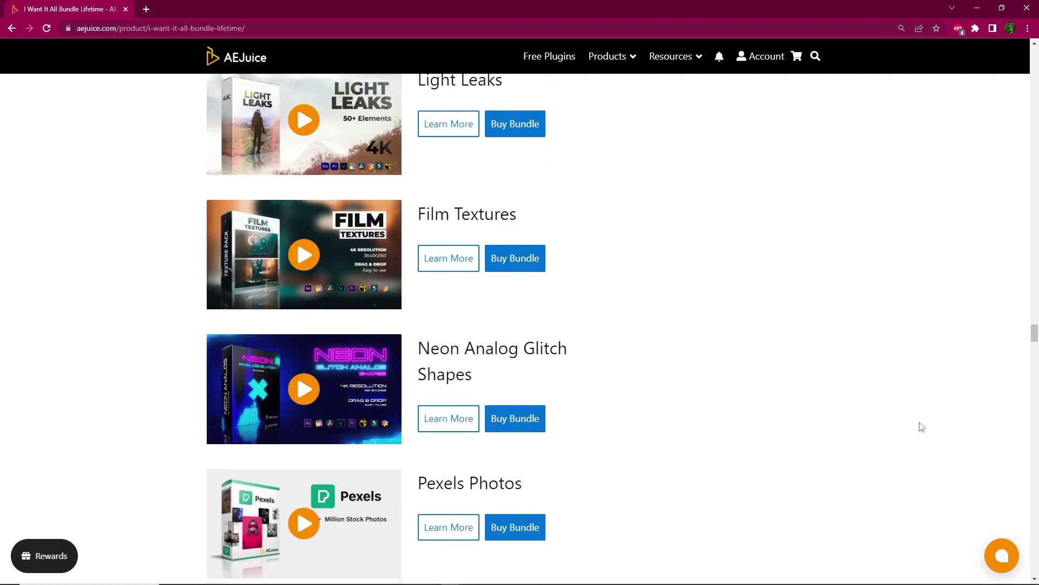
scroll(922, 427, down, 14)
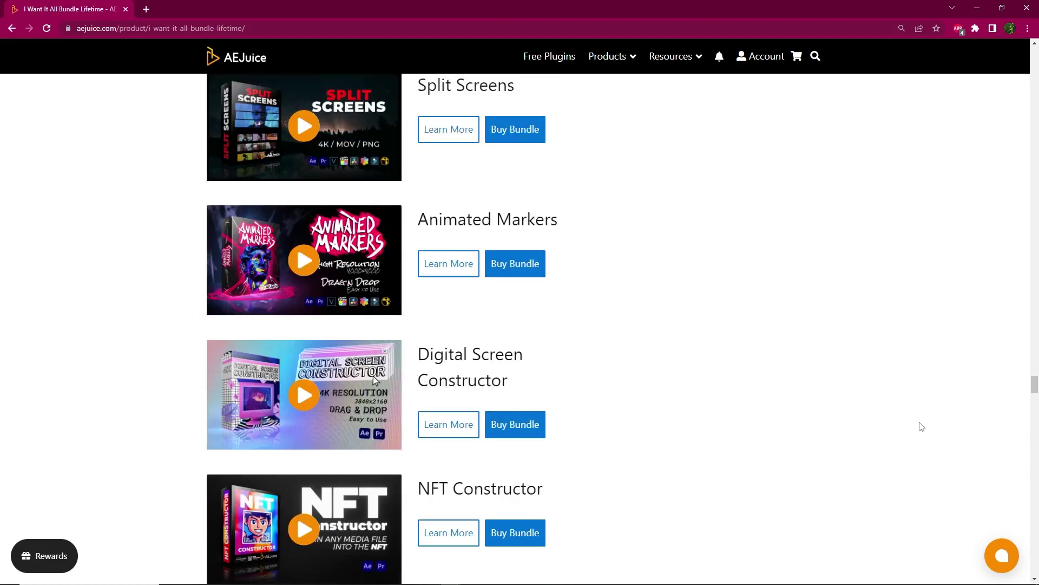
scroll(922, 427, down, 20)
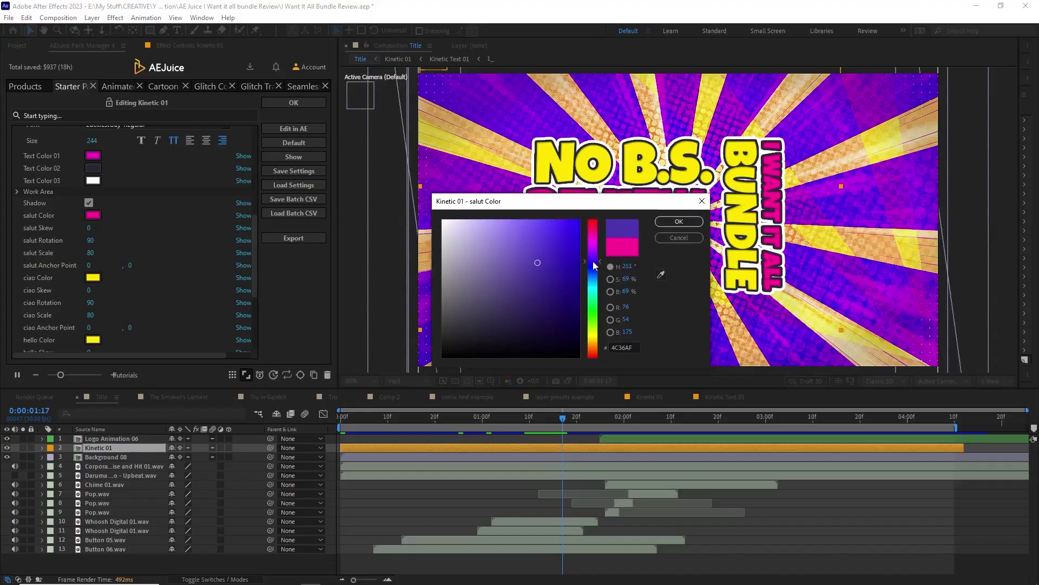
Step: In Kinetic 01, set salut Color to green and ciao Color to blue
drag(592, 261, 592, 311)
click(679, 221)
scroll(120, 304, down, 2)
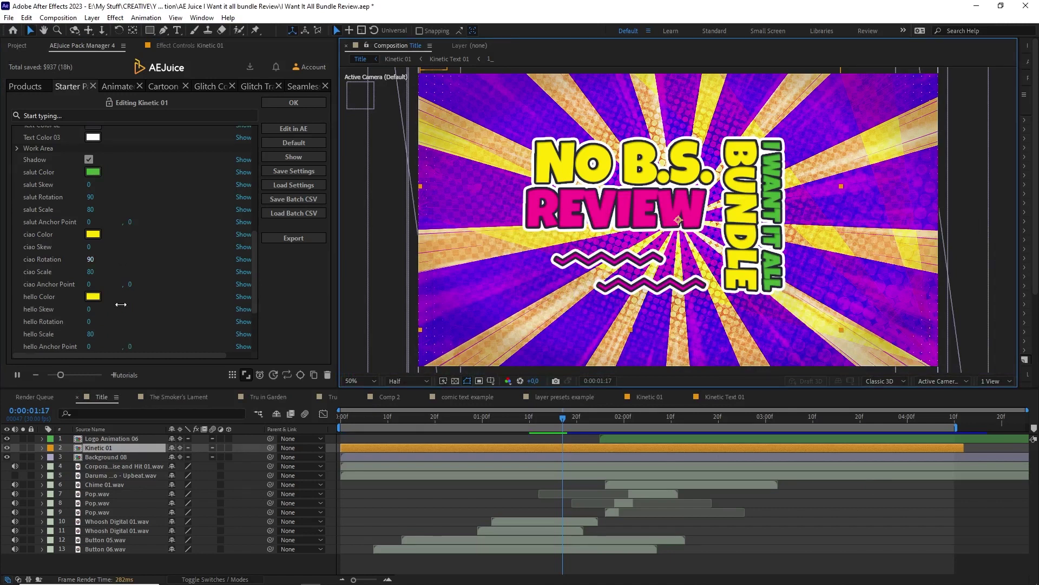
click(93, 234)
click(594, 265)
click(679, 221)
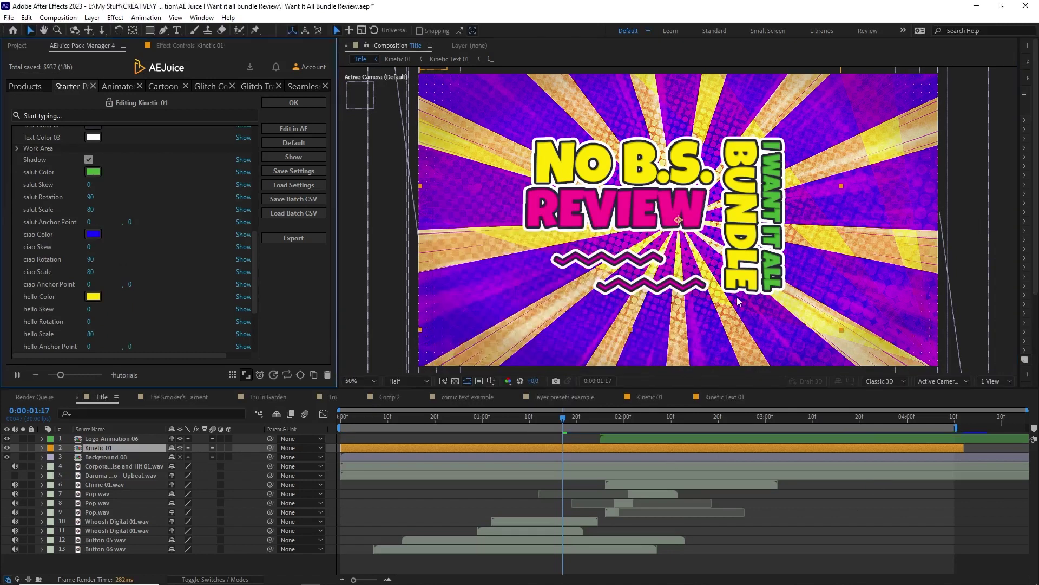
Step: Change the I WANT IT ALL text to SOME STUFF, widen the editor, and return to the products library
click(137, 140)
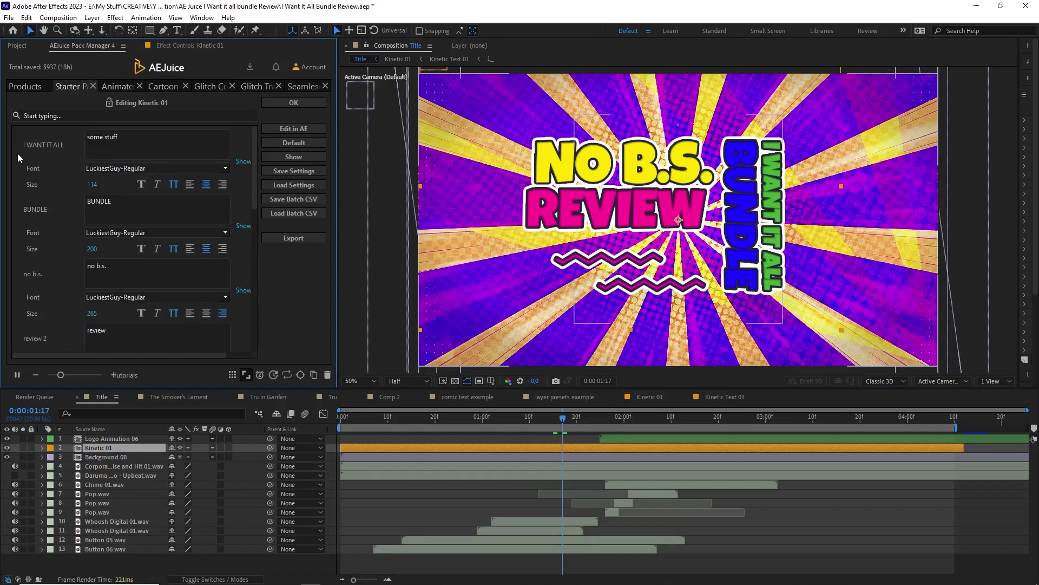
drag(336, 188, 367, 188)
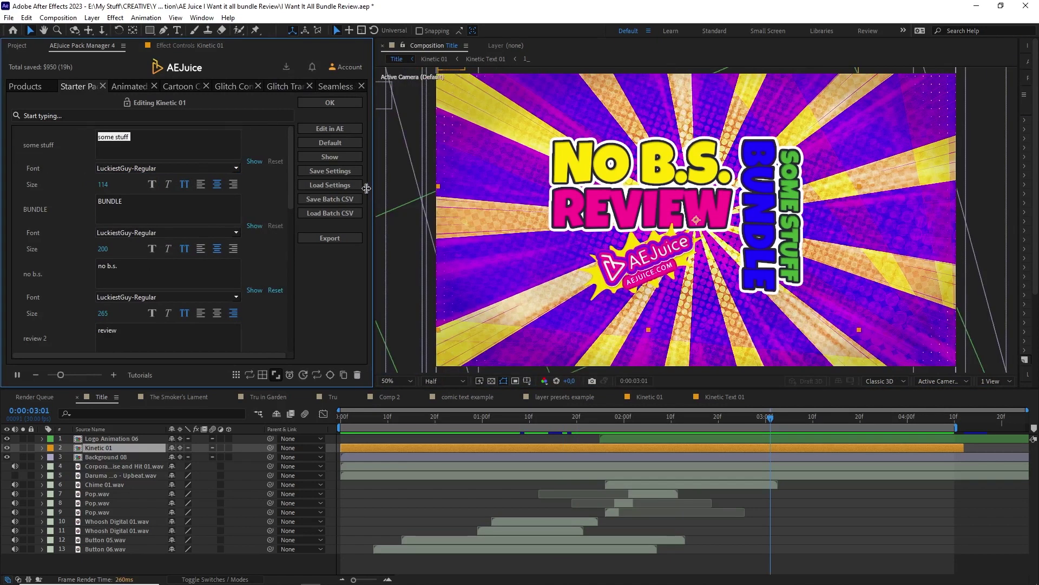
click(24, 89)
Step: Undock the AEJuice panel into a floating window and enlarge it
click(123, 47)
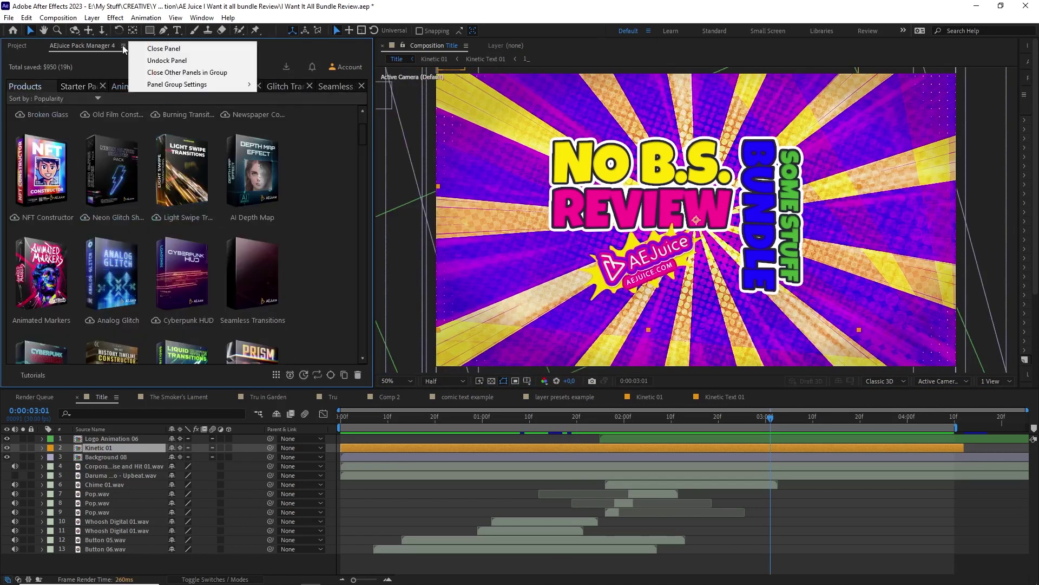
click(150, 60)
drag(66, 22, 169, 111)
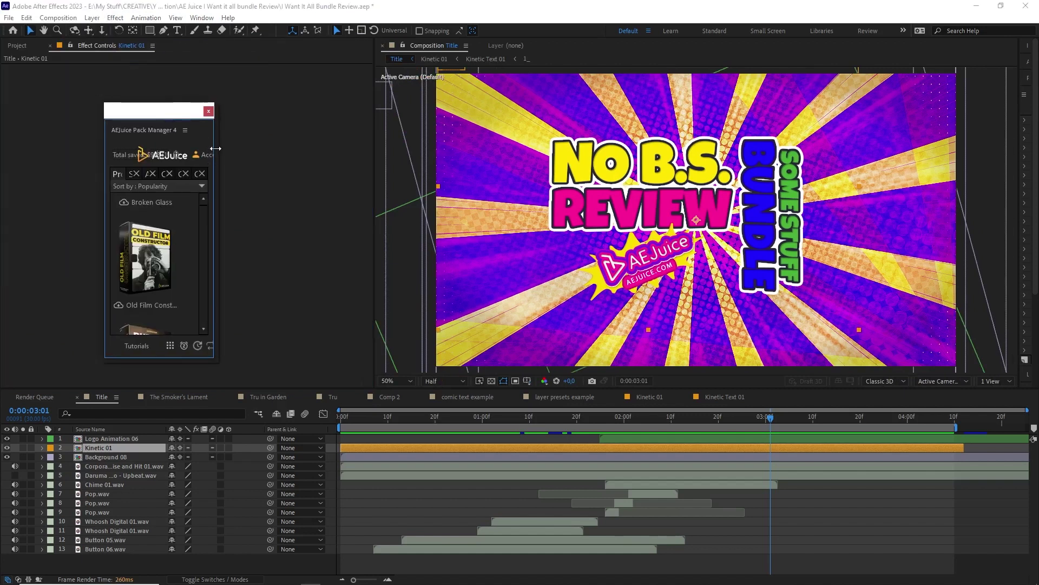
drag(223, 148, 672, 189)
drag(413, 371, 411, 574)
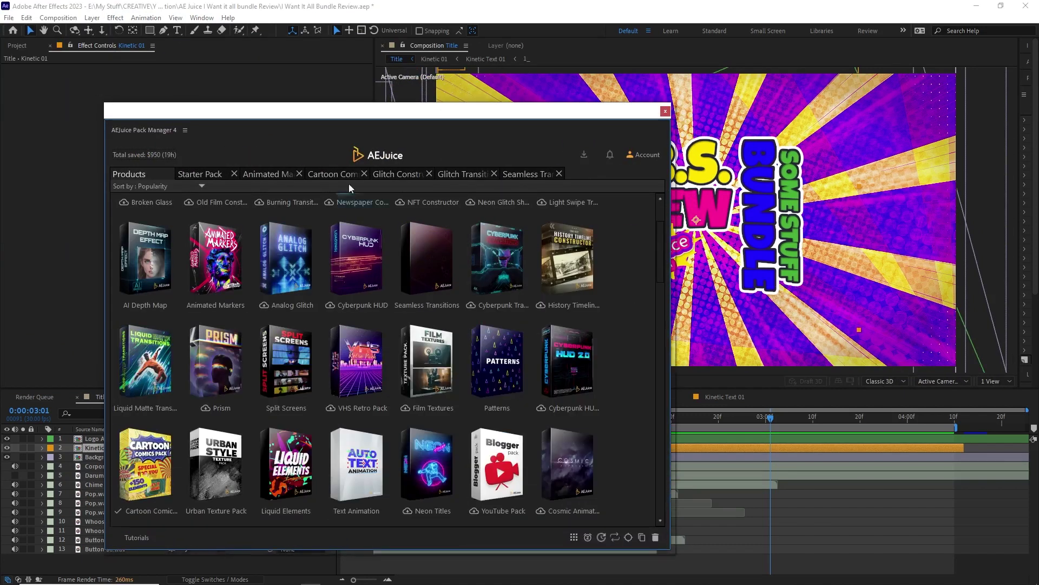
drag(182, 111, 165, 44)
Step: Browse Starter Pack's Shape Elements, Animated Backgrounds, Motion Cafe UI and Liquid Elements, then add Arrow 04 to the timeline
click(166, 110)
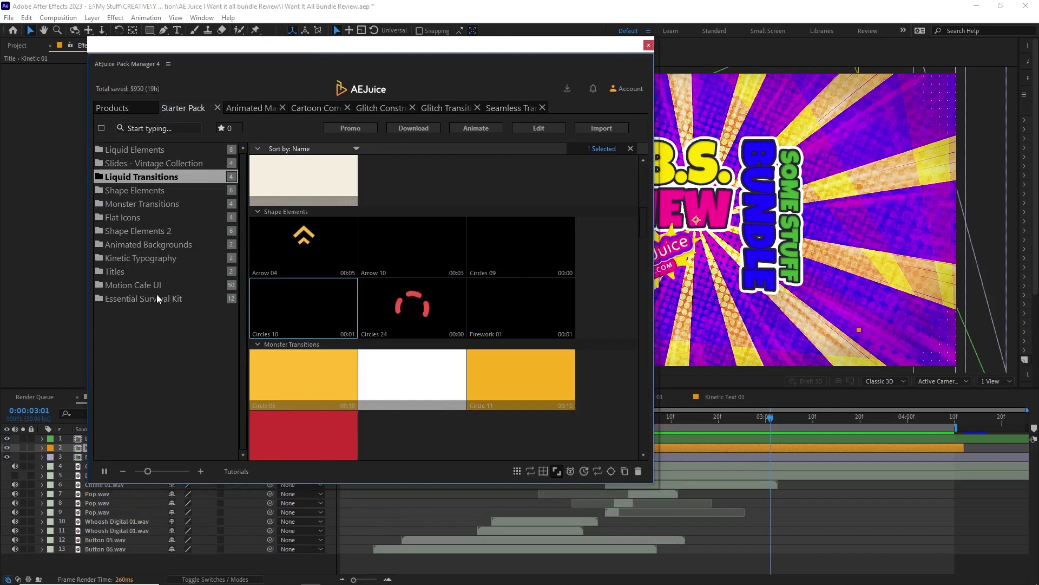
click(142, 191)
click(137, 246)
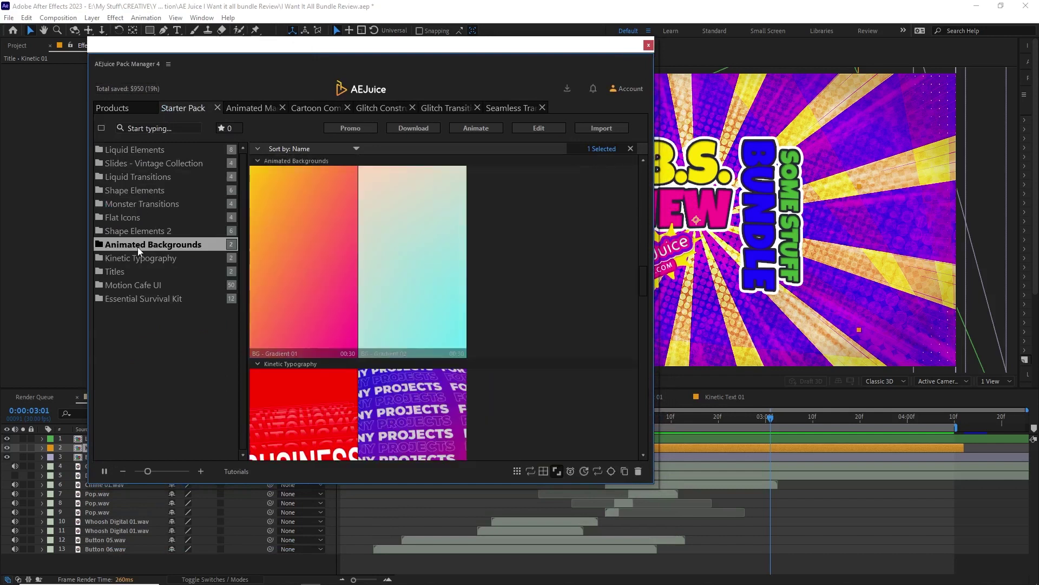
click(135, 286)
click(159, 152)
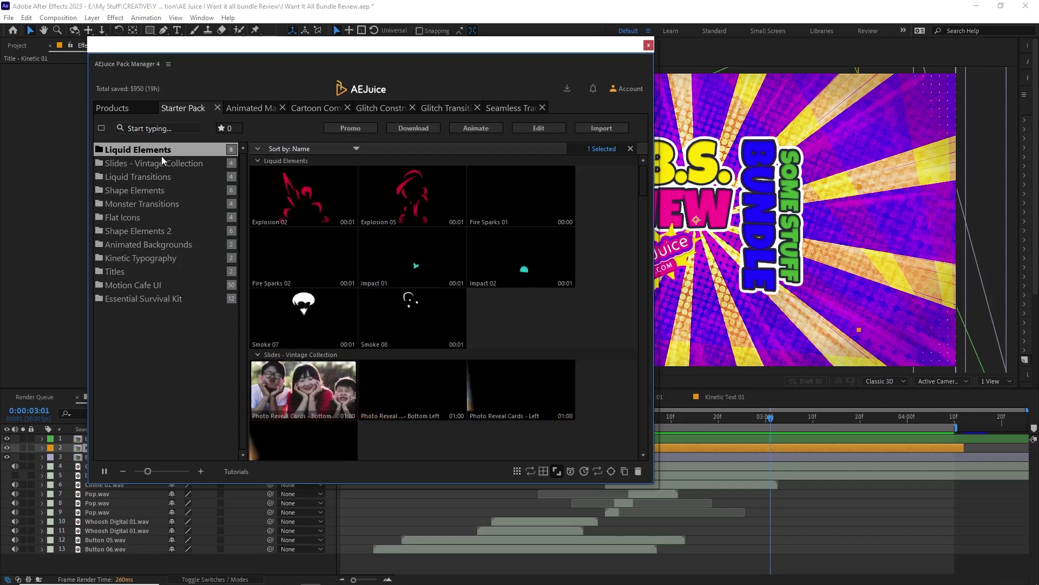
scroll(466, 326, down, 3)
scroll(467, 329, down, 8)
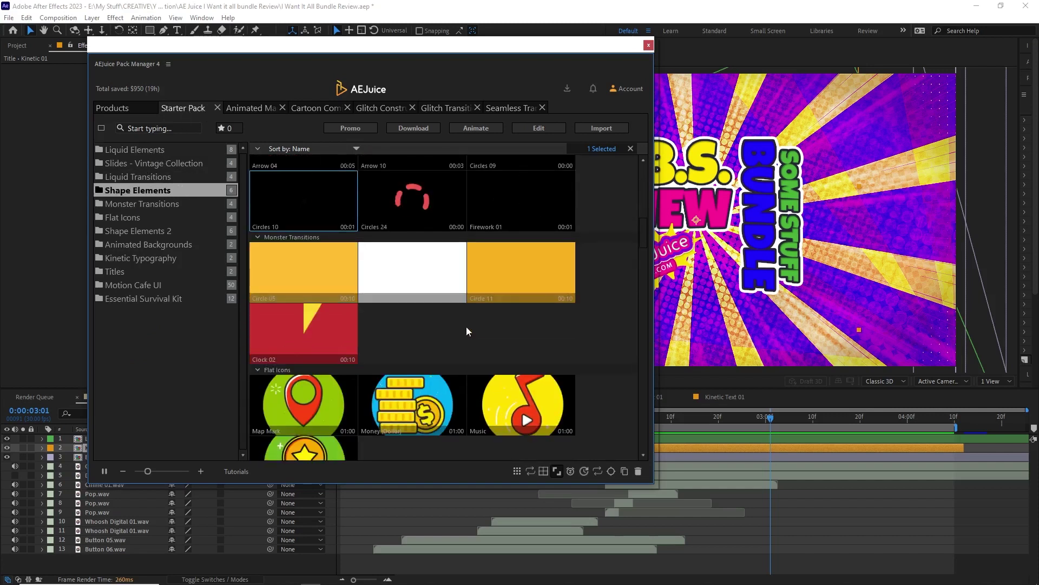
scroll(467, 329, up, 6)
scroll(467, 328, down, 5)
scroll(466, 330, up, 2)
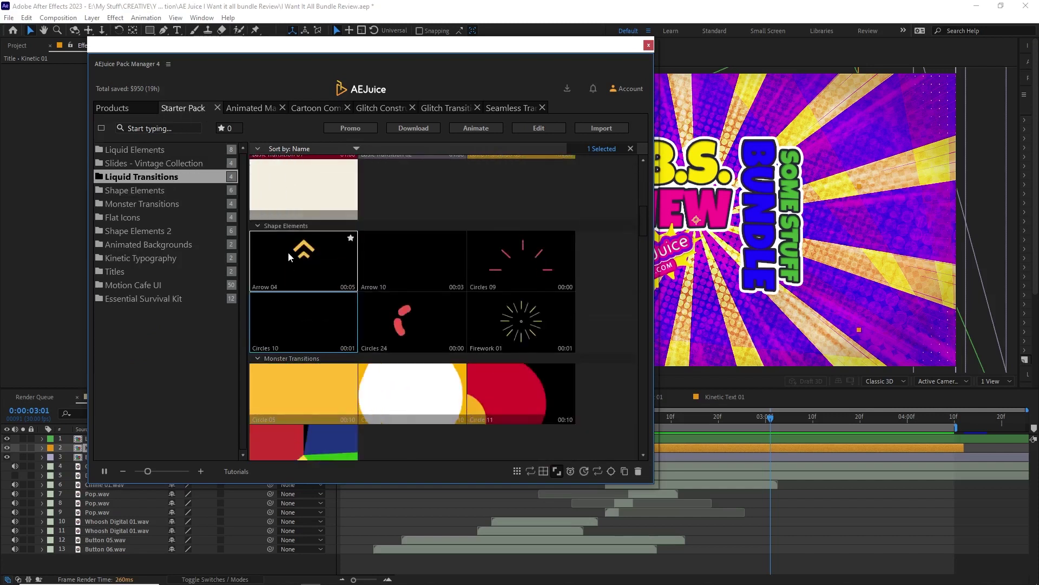
drag(352, 49, 275, 40)
drag(224, 257, 787, 436)
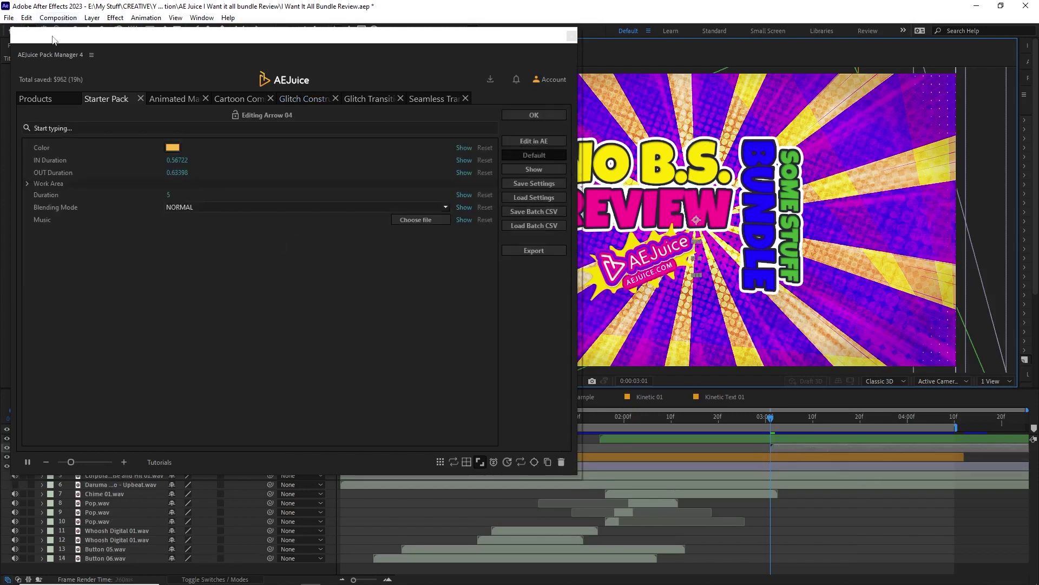
Step: Solo the Arrow 04 layer and change its colour to cyan
drag(52, 39, 81, 45)
click(23, 448)
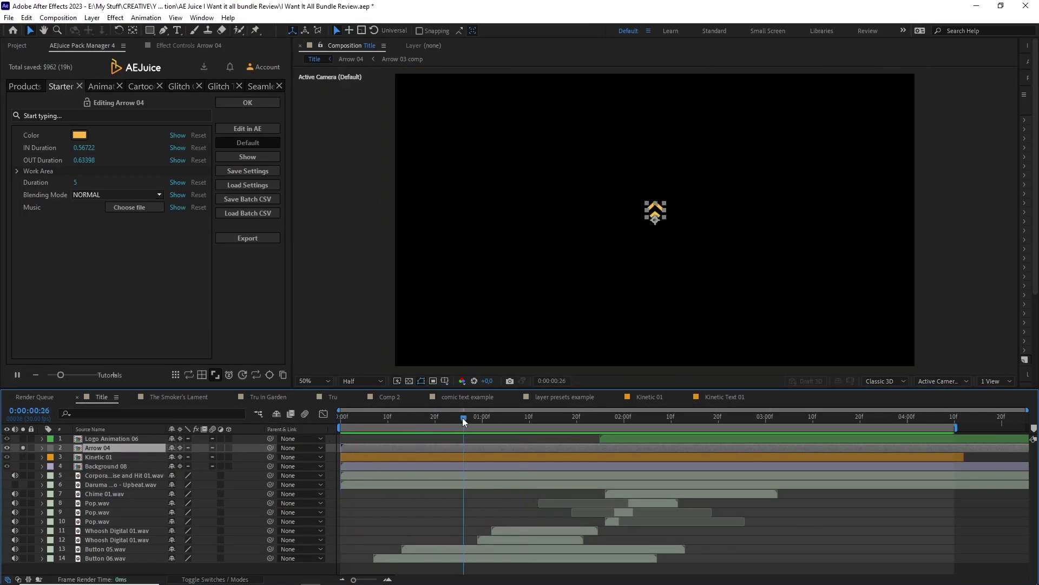
click(79, 134)
click(595, 288)
click(678, 222)
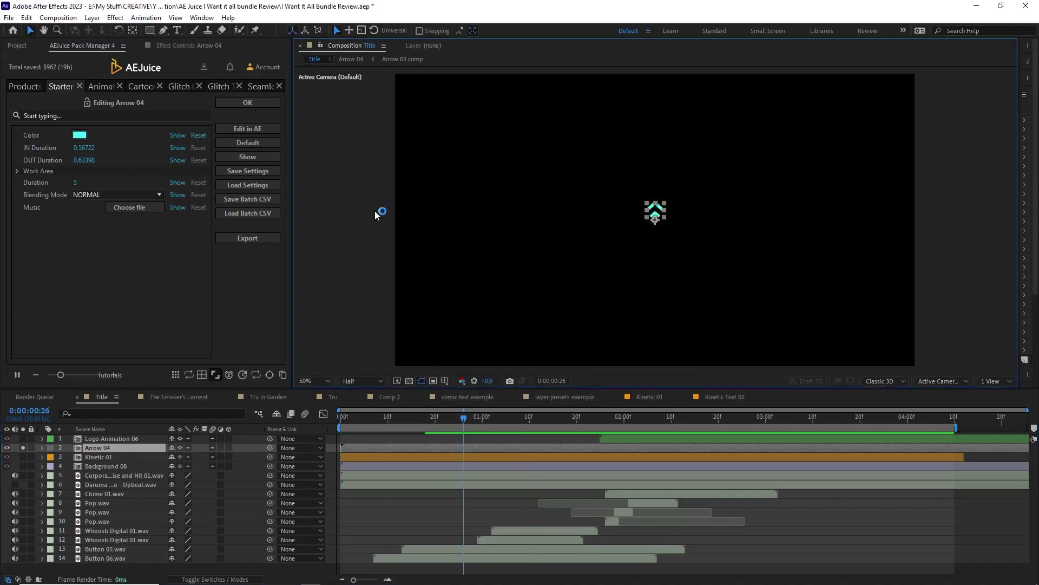
Step: Set Arrow 04's IN Duration to 0.2 and OUT Duration to 2, then preview it
text(0.2)
key(Tab)
text(2)
key(Return)
key(space)
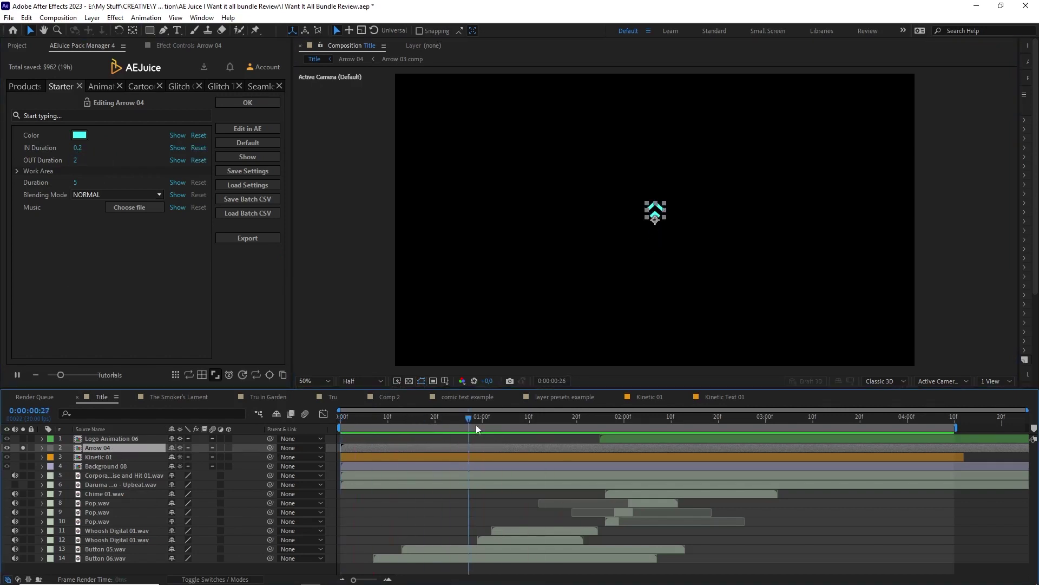
key(s)
drag(295, 163, 741, 163)
click(698, 103)
scroll(534, 306, down, 10)
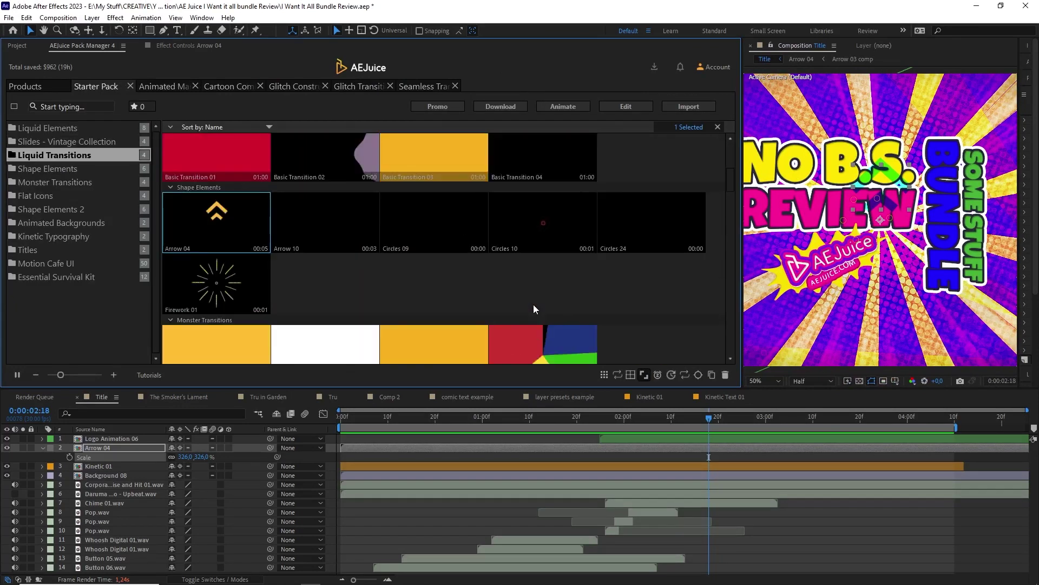
scroll(534, 304, down, 15)
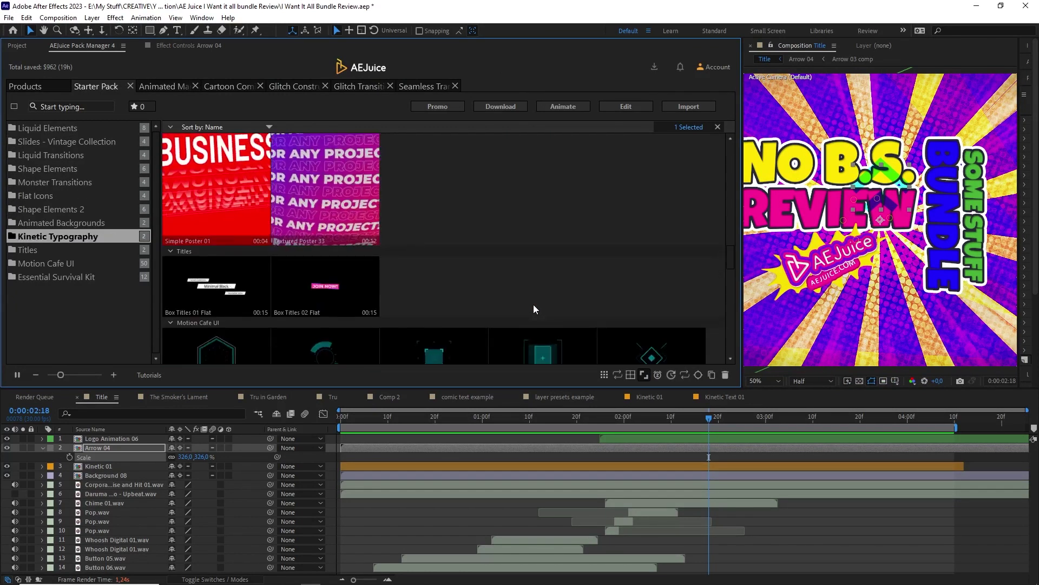
scroll(534, 305, down, 10)
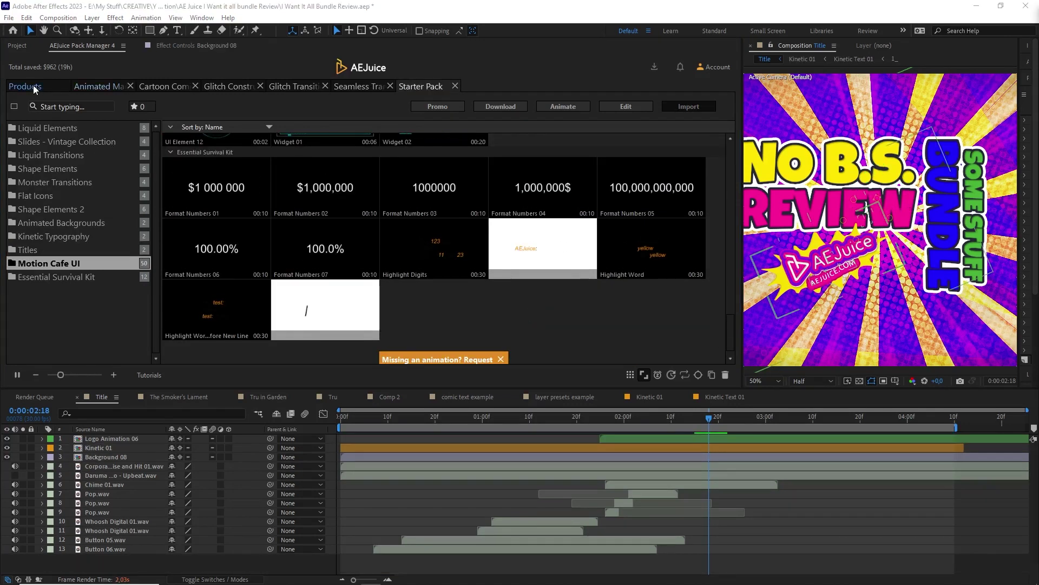
click(34, 89)
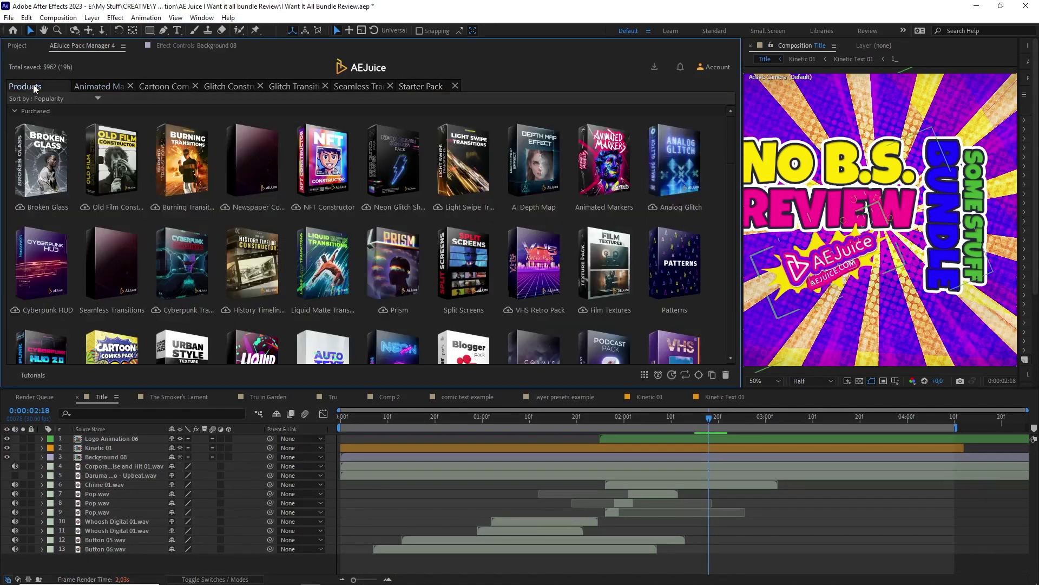
scroll(721, 156, down, 3)
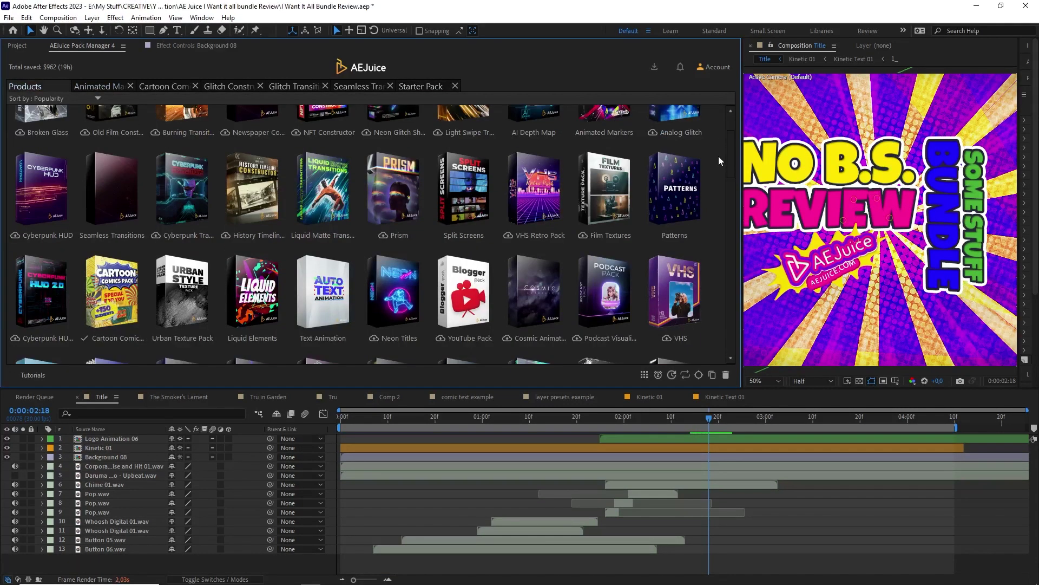
scroll(720, 161, down, 4)
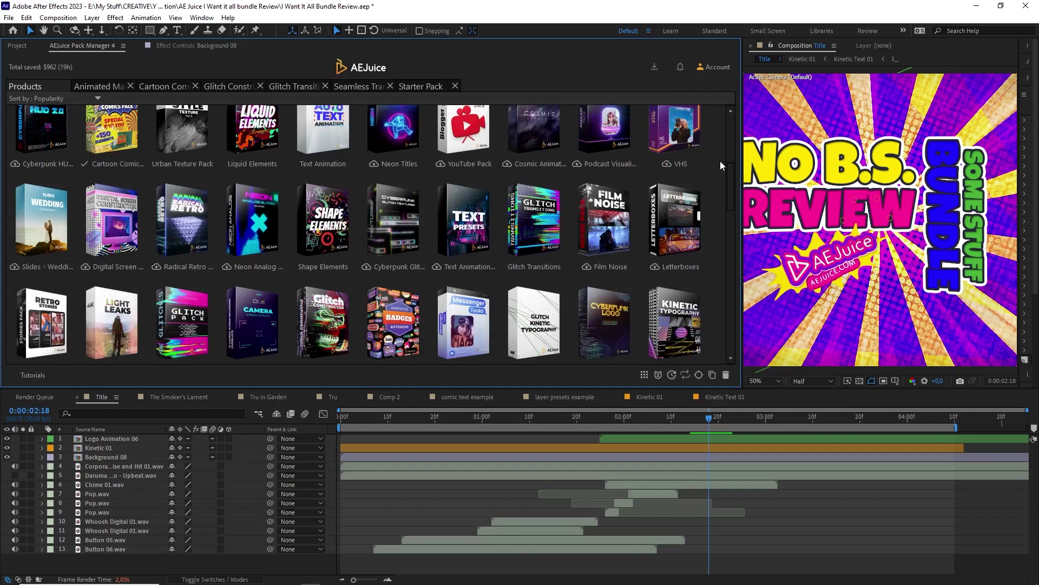
scroll(720, 161, down, 6)
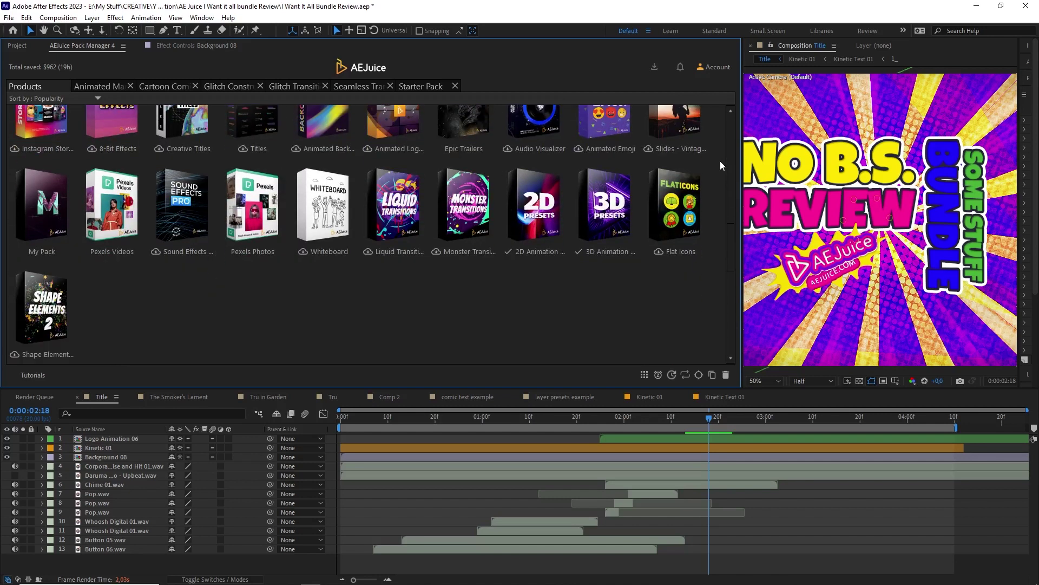
scroll(720, 161, down, 5)
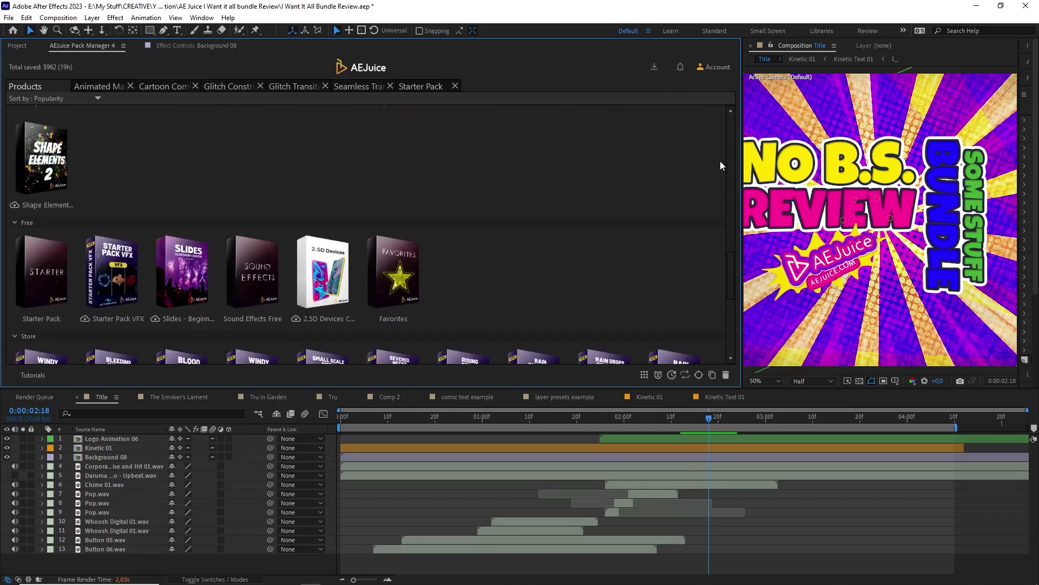
scroll(720, 161, down, 5)
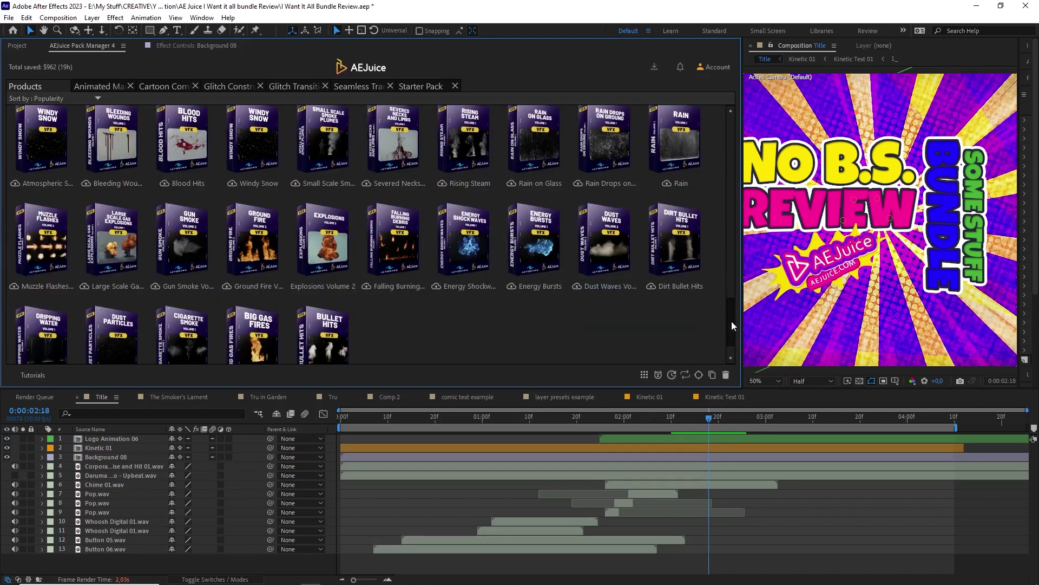
drag(732, 316, 741, 126)
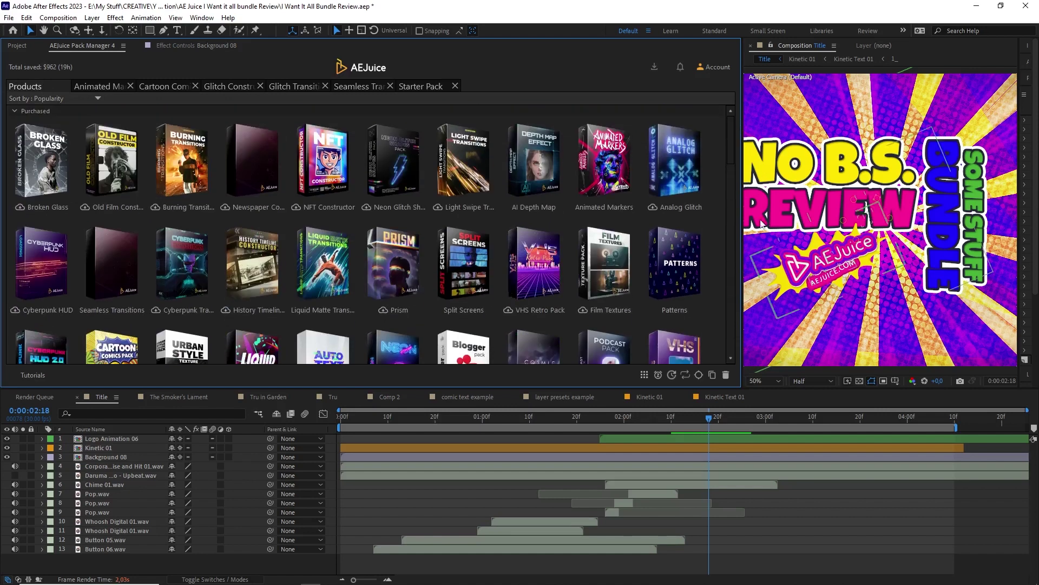
scroll(728, 258, down, 1)
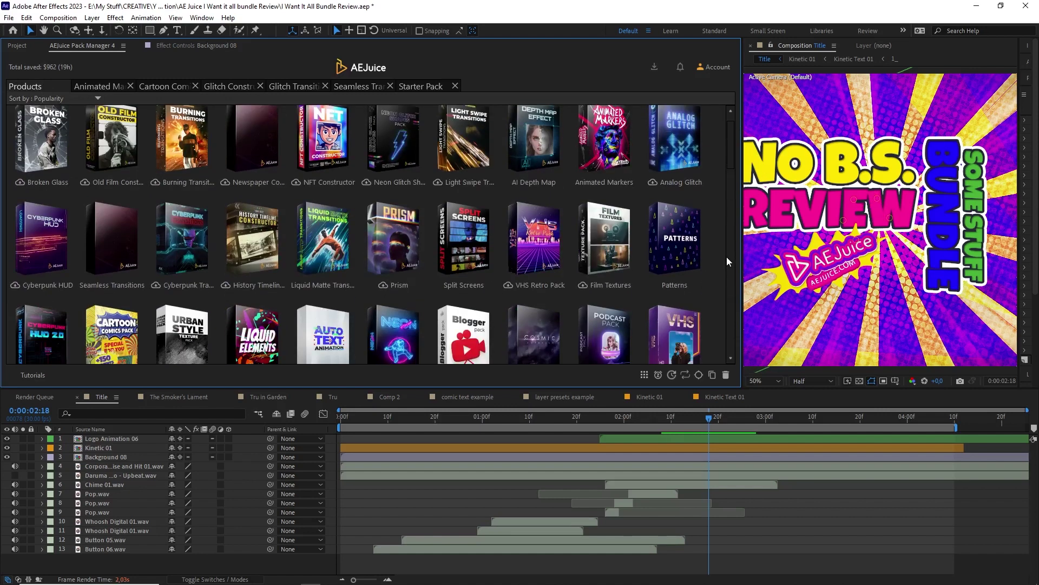
scroll(727, 261, down, 1)
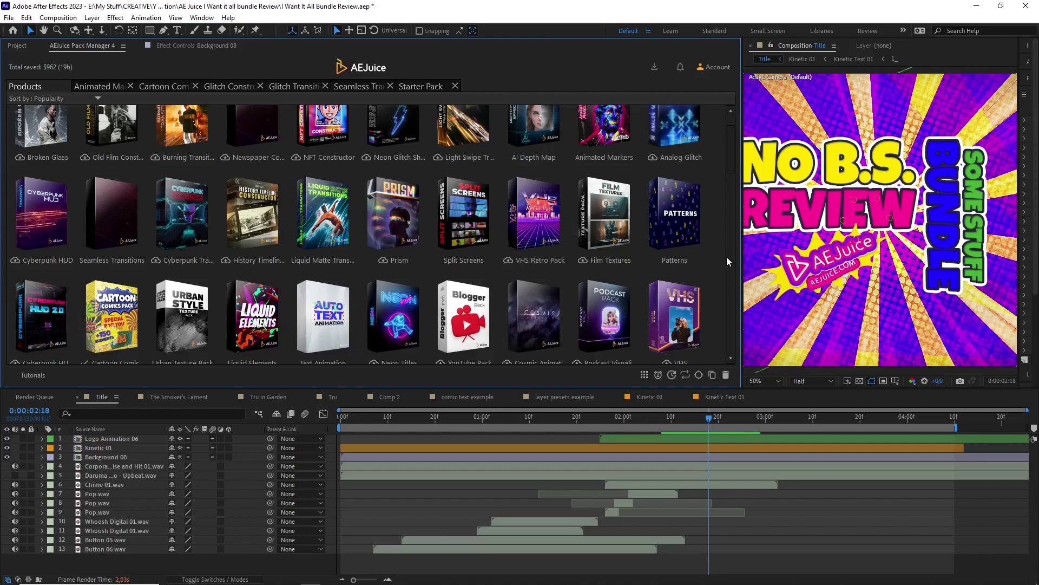
click(94, 88)
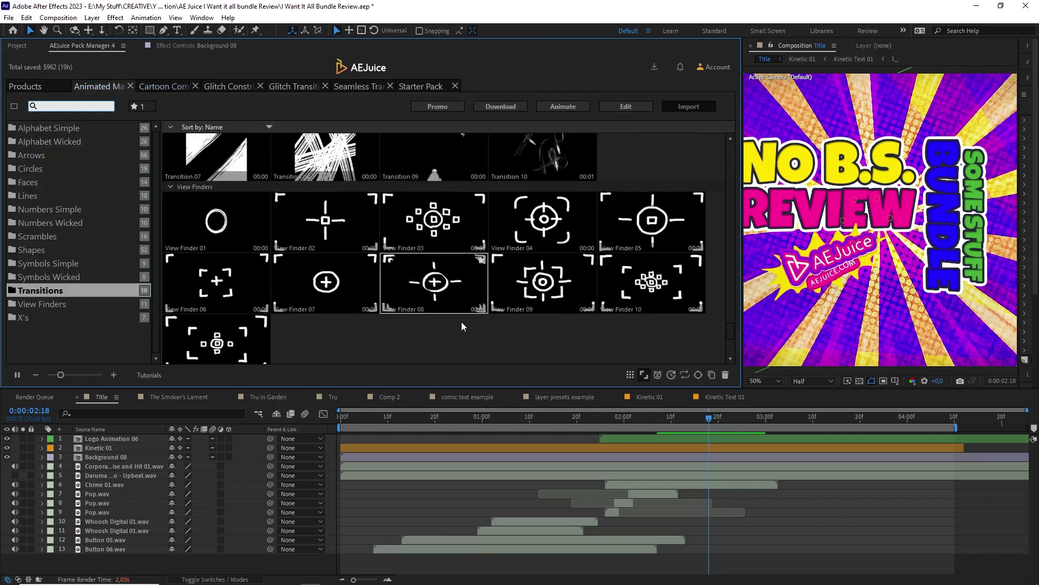
scroll(462, 320, up, 5)
scroll(466, 314, up, 10)
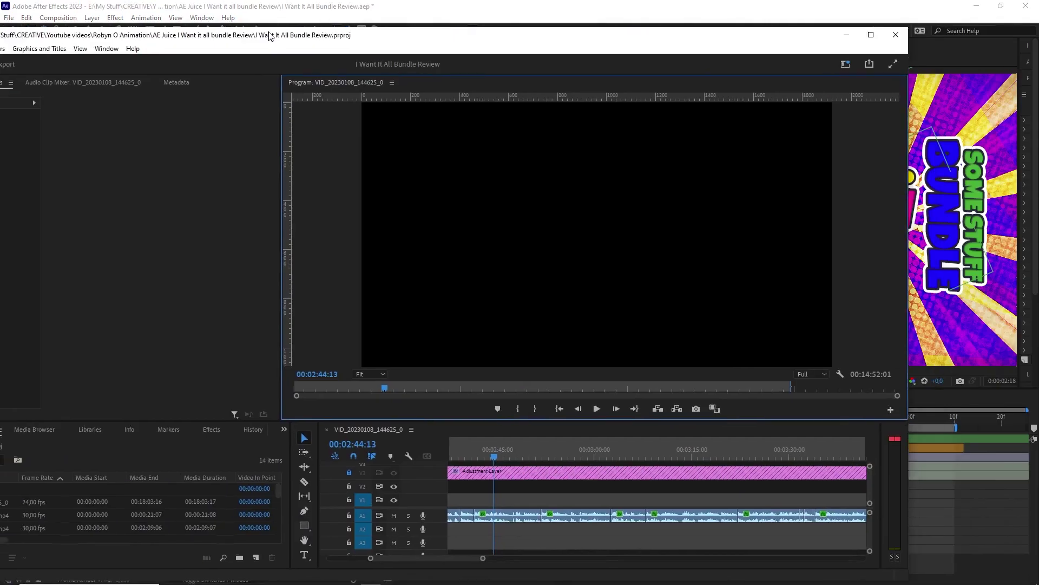
click(218, 17)
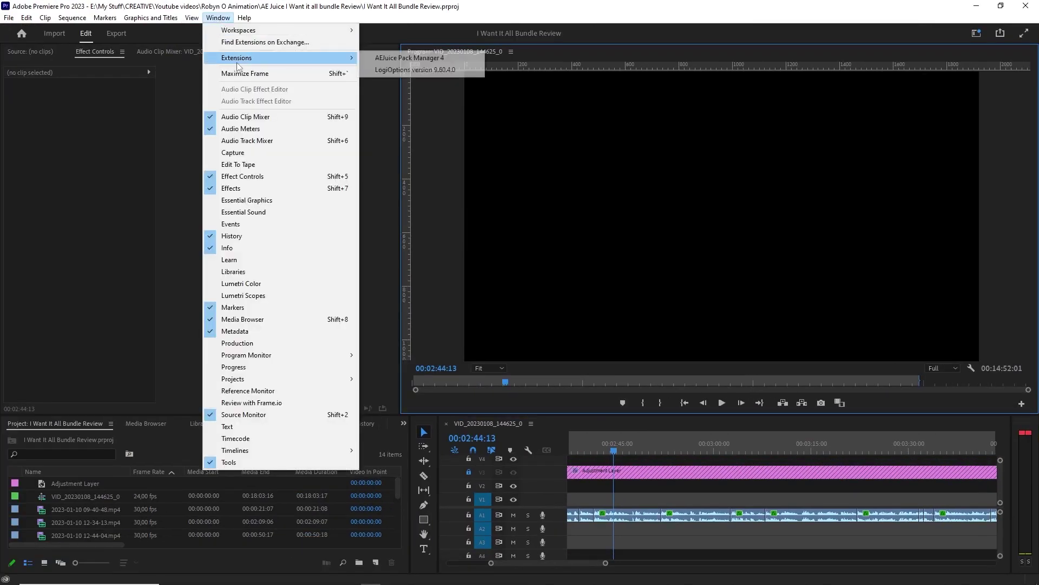
click(406, 61)
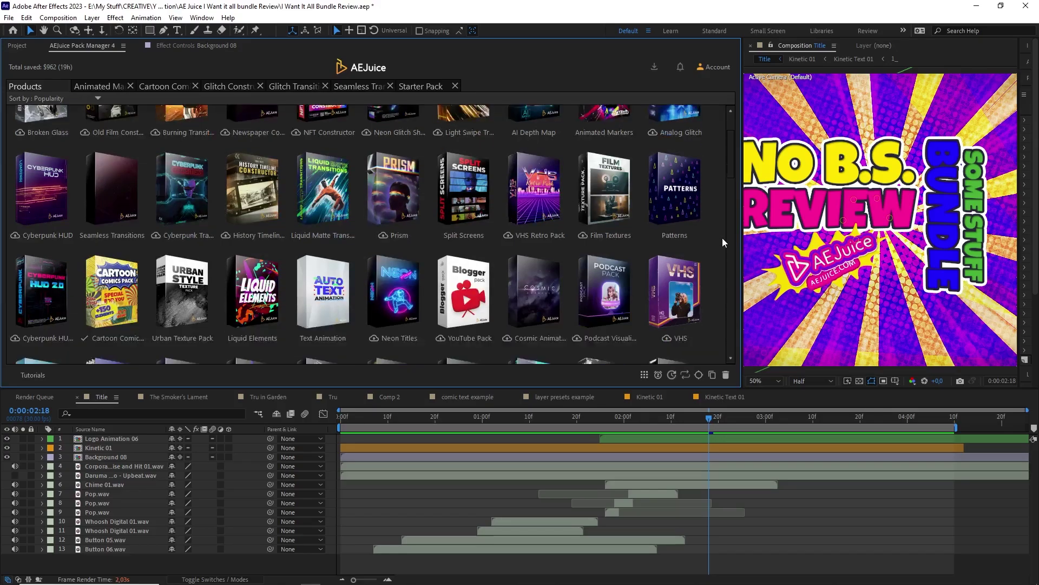
Step: Open the Liquid Elements pack and scroll through its contents
scroll(723, 242, down, 1)
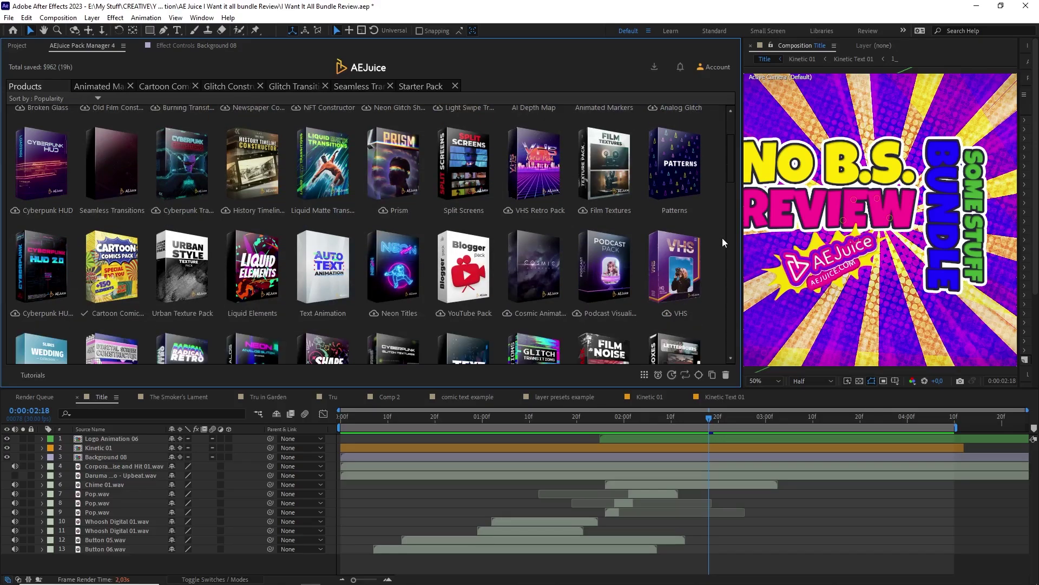
scroll(723, 242, down, 1)
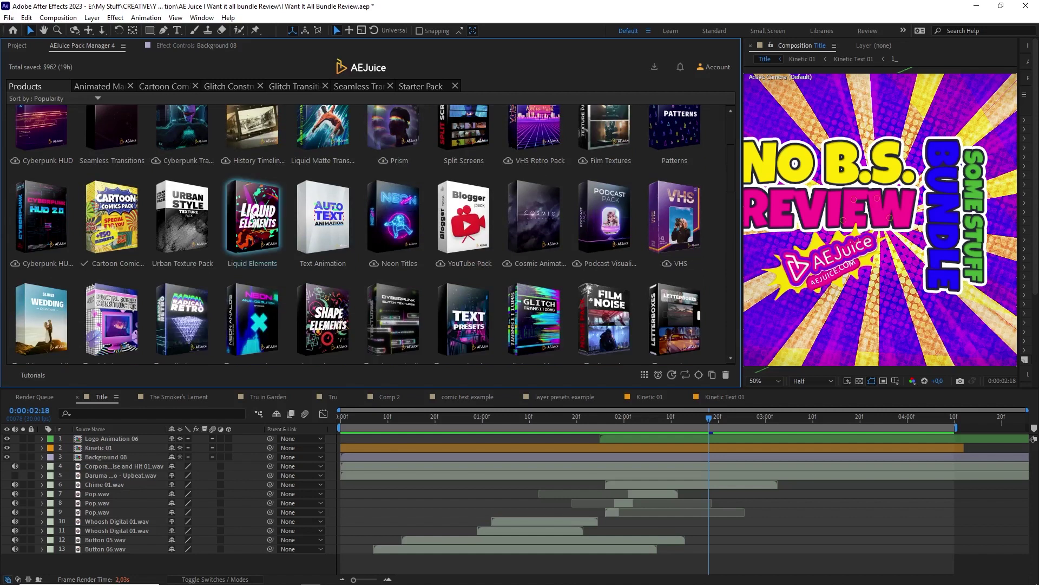
click(250, 216)
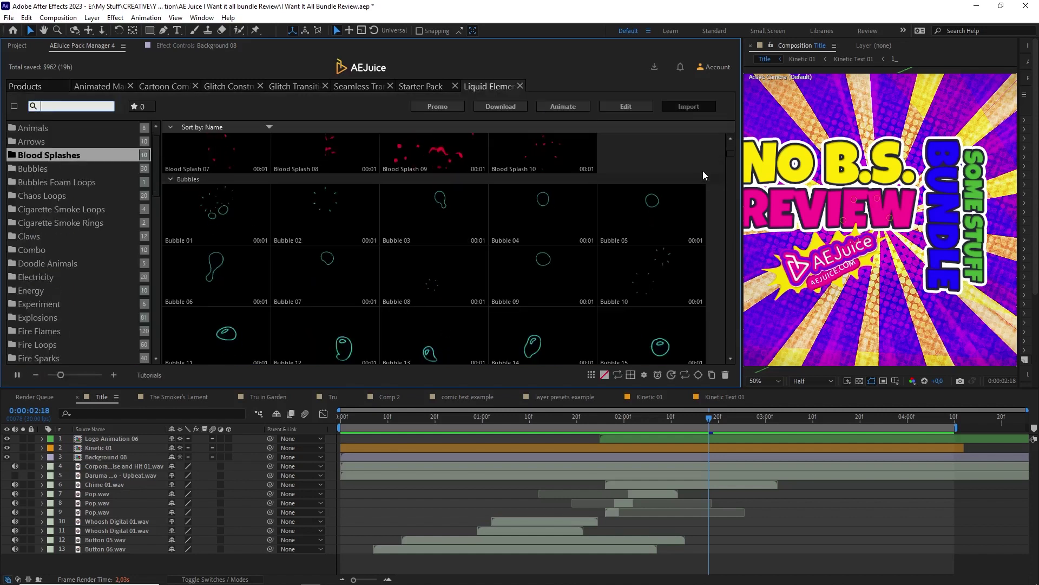
scroll(369, 272, down, 10)
scroll(369, 271, down, 15)
Step: Glance at the AEJuice bundle page in Chrome, then return to After Effects
click(451, 577)
scroll(649, 338, down, 4)
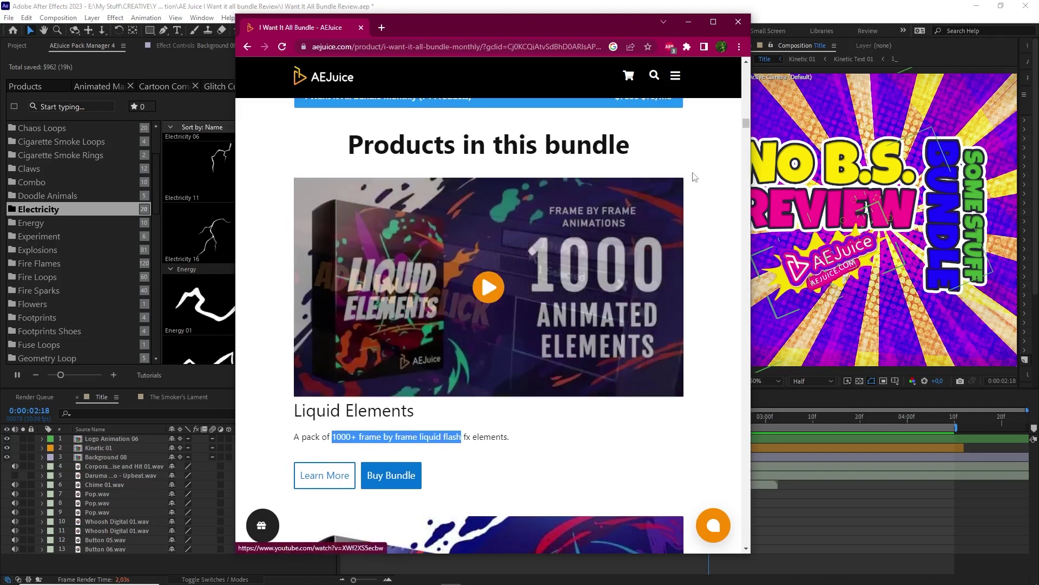
click(688, 22)
Step: Browse the Angel Wings, Arrows and Chaos Loops element categories
scroll(41, 157, up, 2)
click(44, 129)
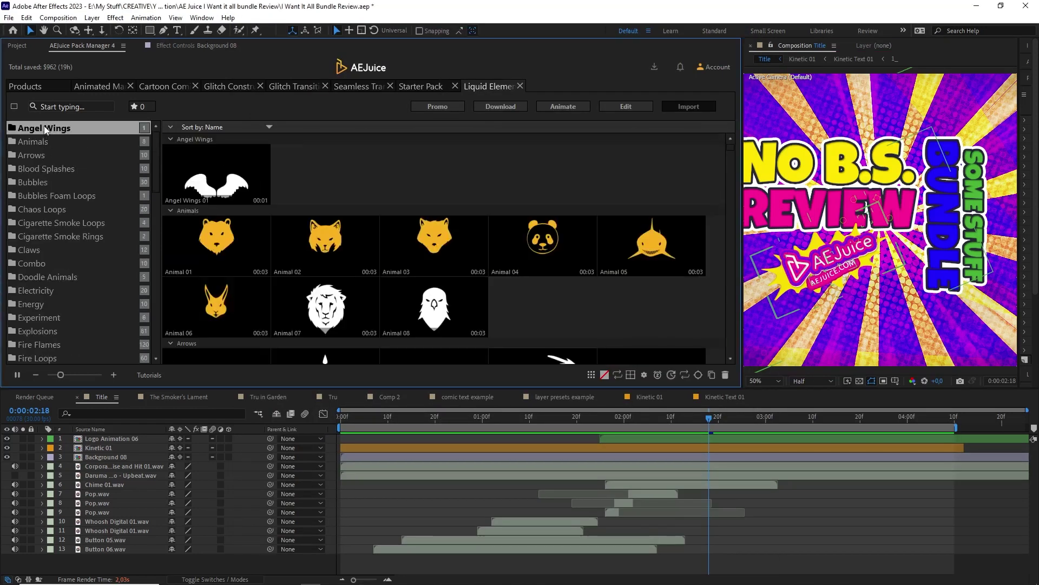
click(35, 155)
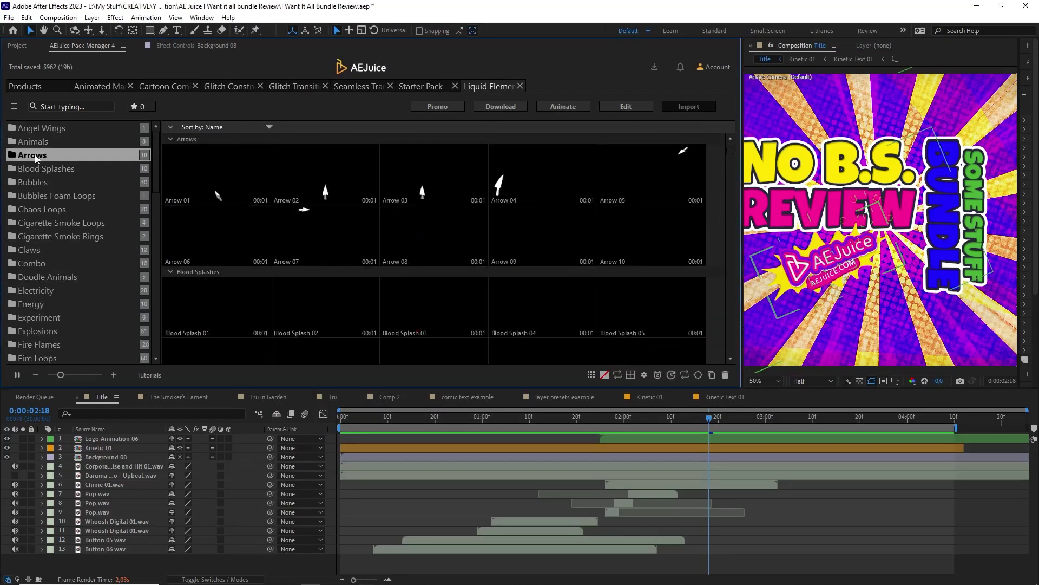
click(37, 209)
scroll(518, 344, down, 5)
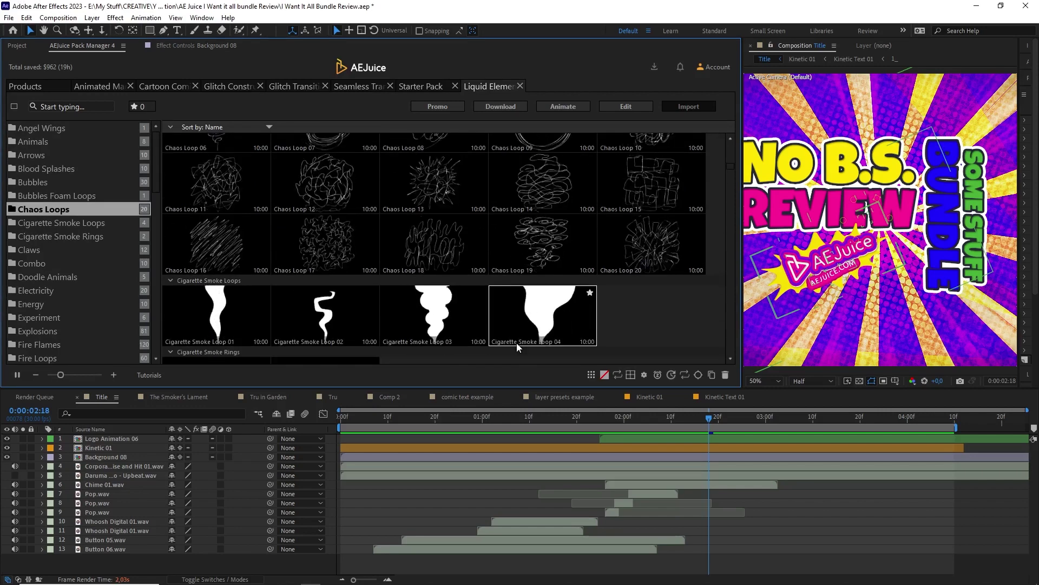
scroll(385, 268, up, 5)
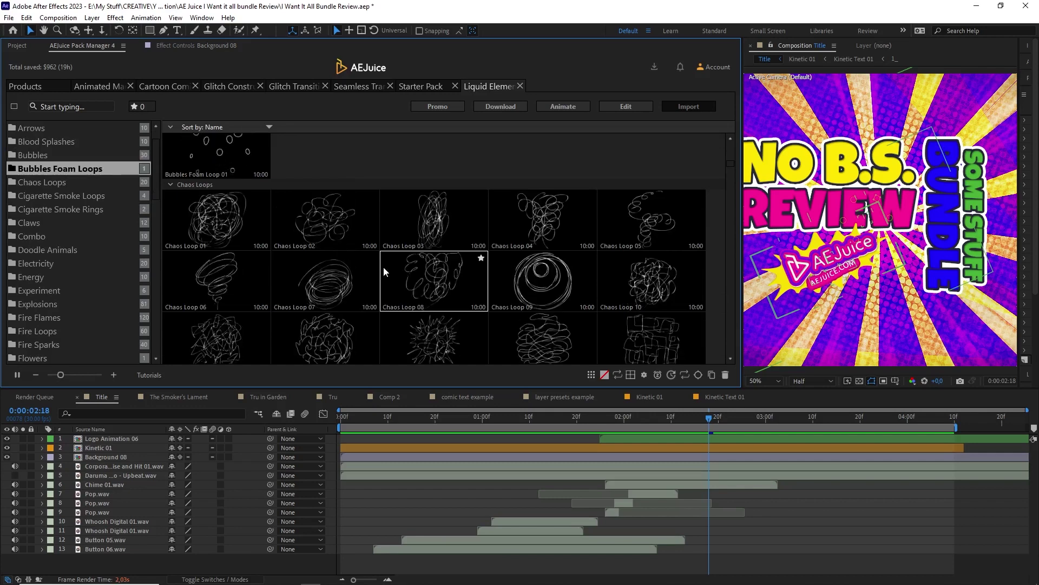
scroll(384, 267, down, 2)
scroll(383, 267, down, 3)
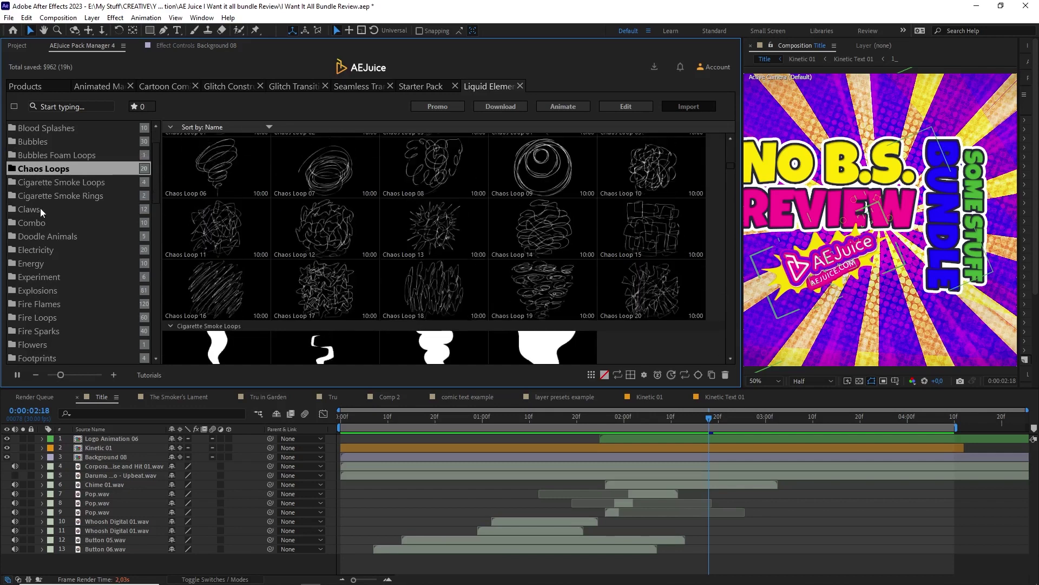
scroll(412, 292, down, 3)
scroll(411, 291, down, 8)
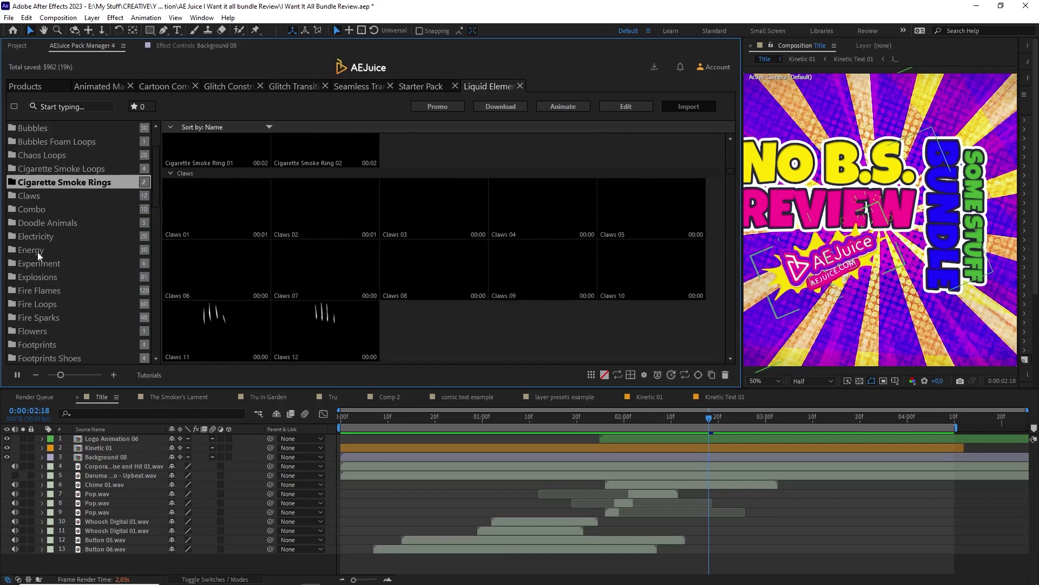
Step: Show Explosions, then Fire Loops, and narrow the pack panel to widen the composition view
click(39, 223)
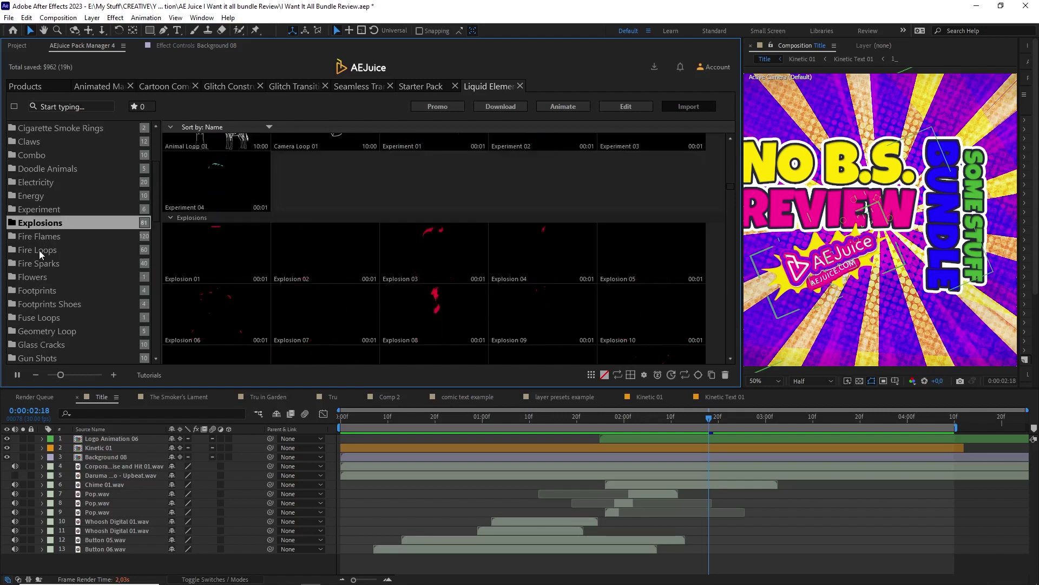
click(39, 250)
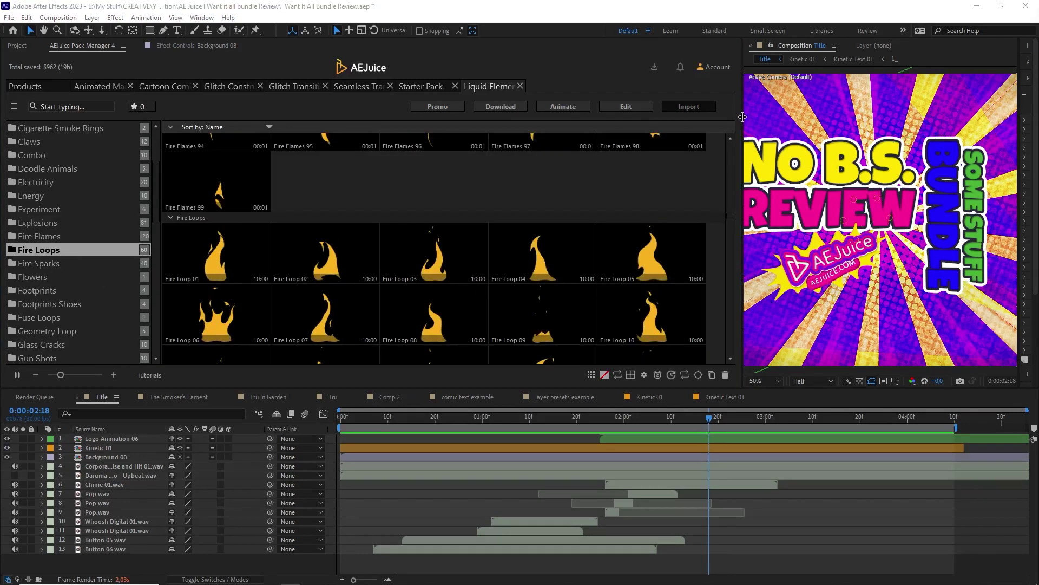
drag(743, 128, 300, 145)
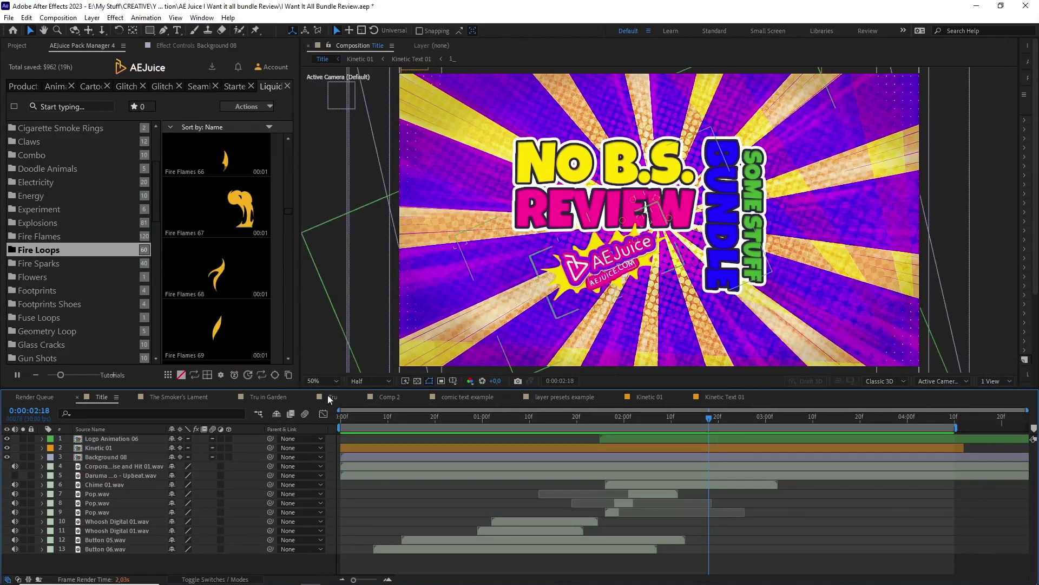
Step: Switch from Tru in Garden to the Tru character composition
click(287, 397)
scroll(602, 253, down, 2)
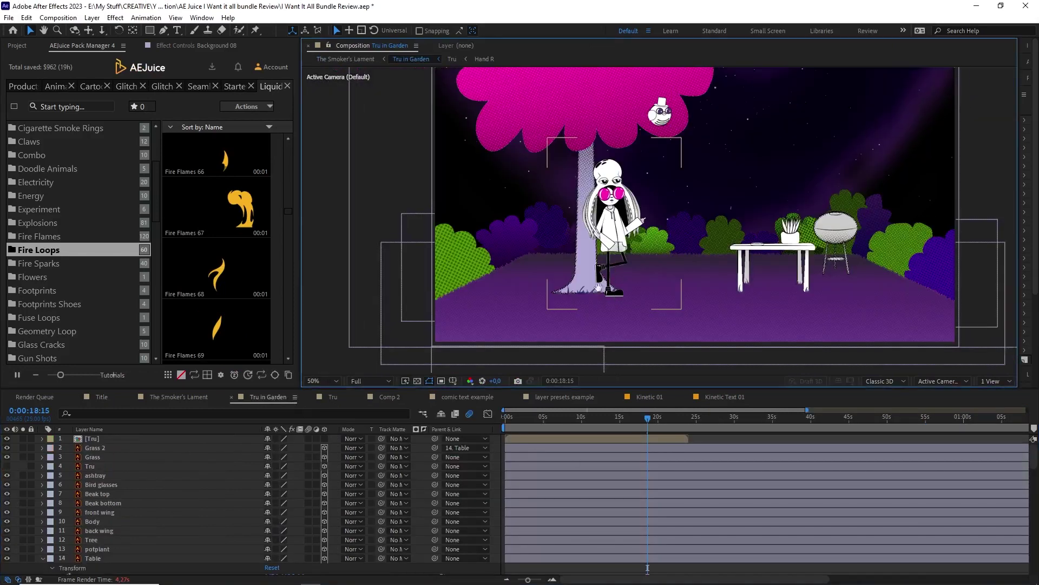
click(335, 397)
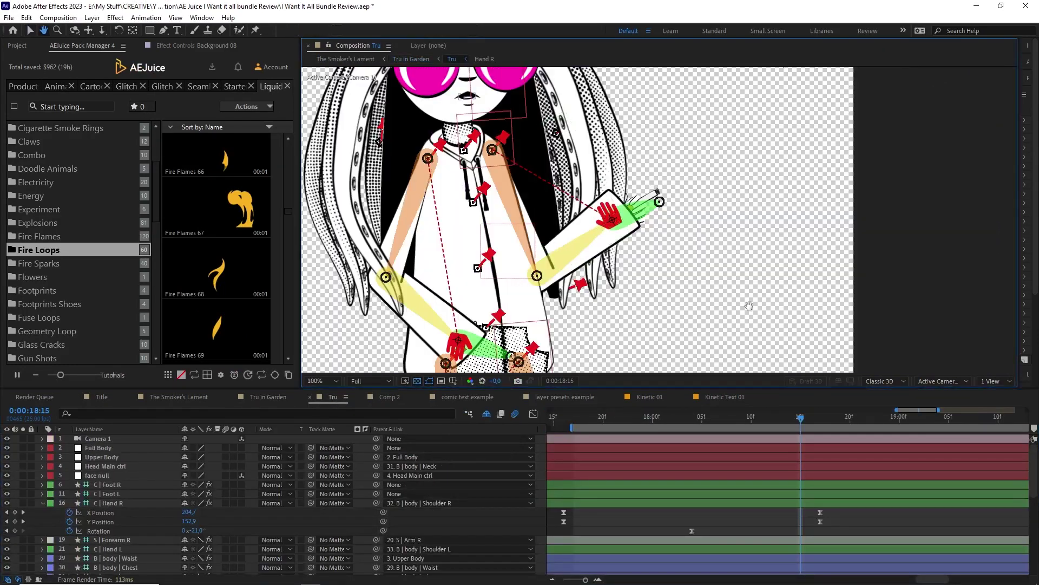
Step: Widen the AEJuice panel, show Smoke Loops and select Smoke Loop 01
drag(300, 206, 478, 207)
scroll(54, 244, down, 10)
click(34, 210)
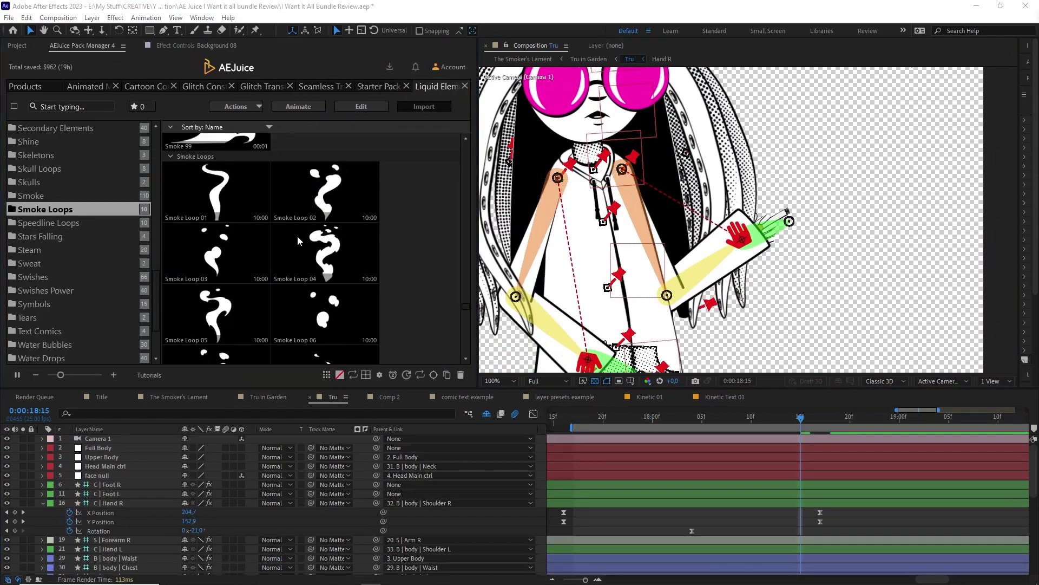
click(217, 190)
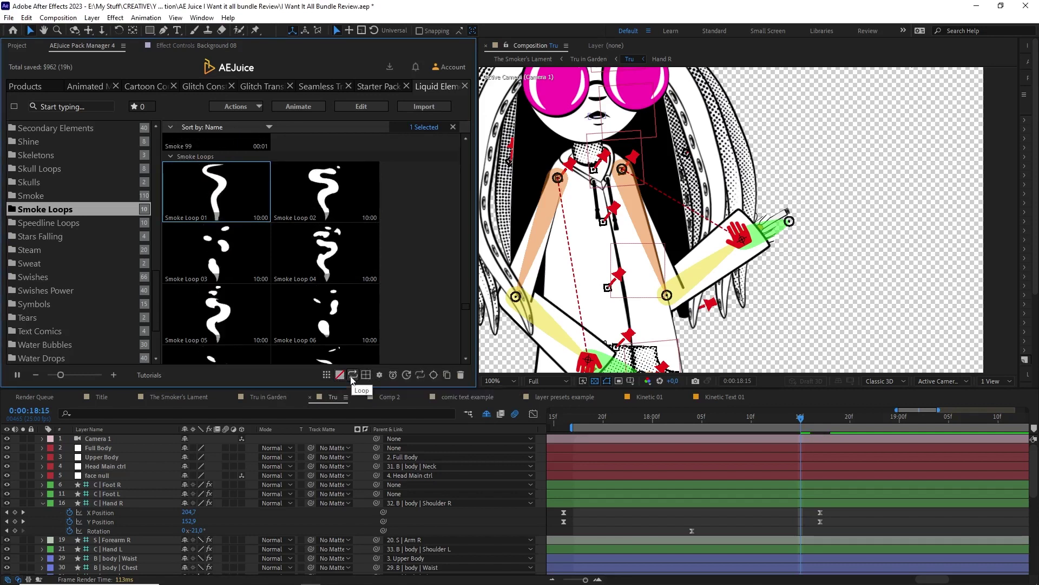
Step: Preview the Stroke, Glow and Texture element styles, then choose Stroke
click(380, 374)
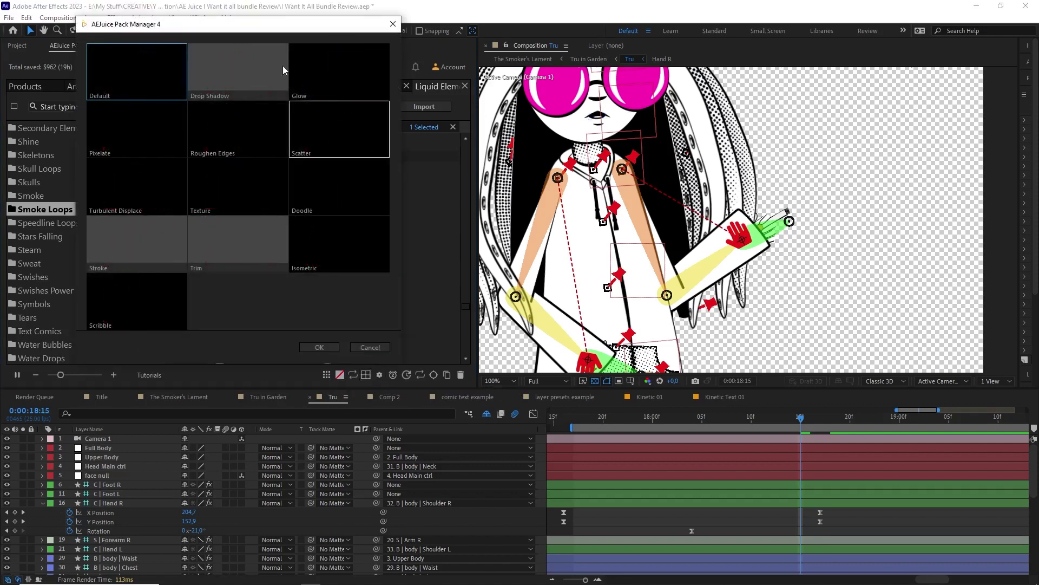
click(137, 245)
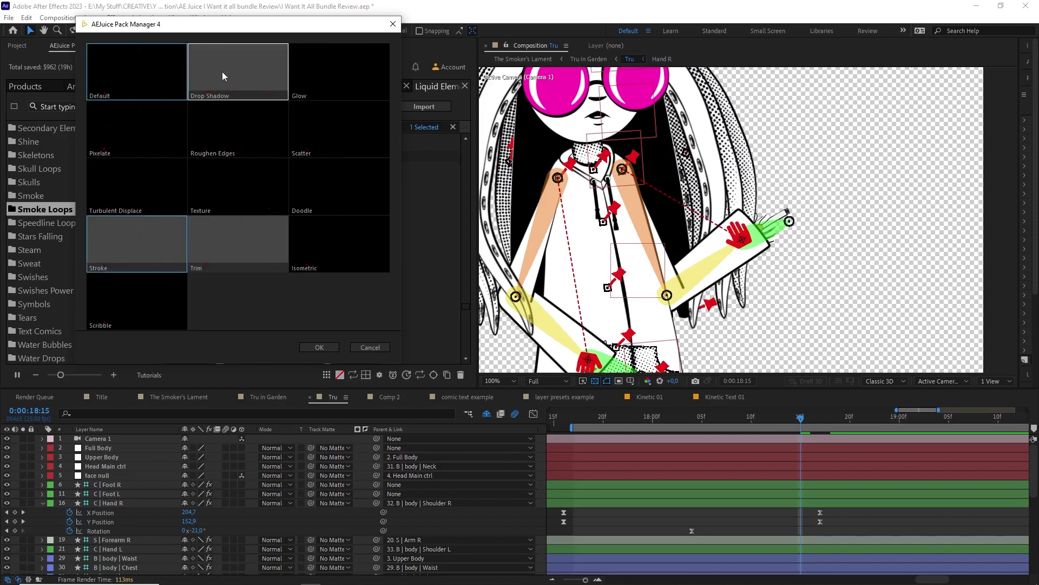
click(319, 79)
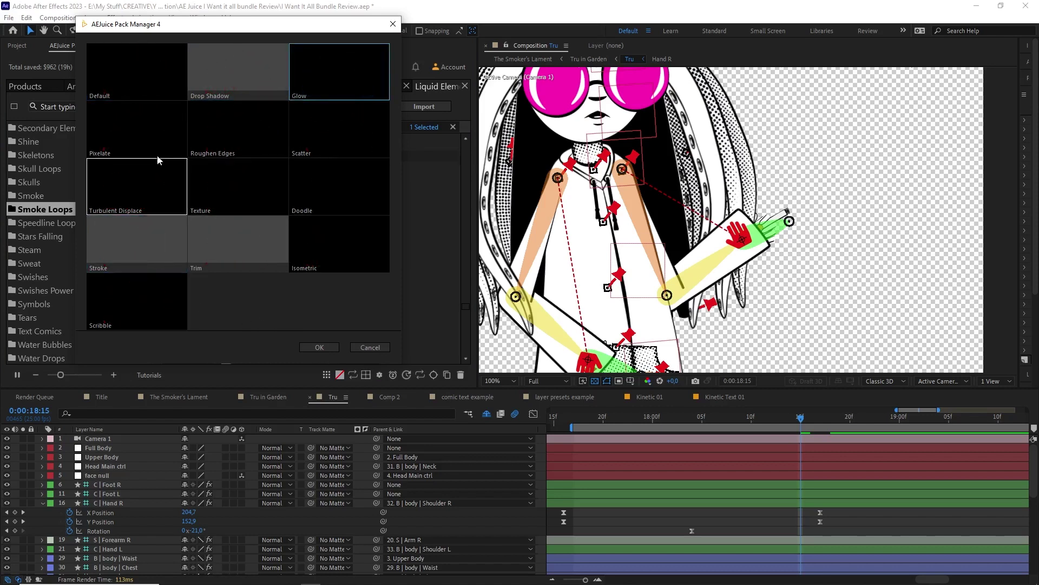
click(238, 194)
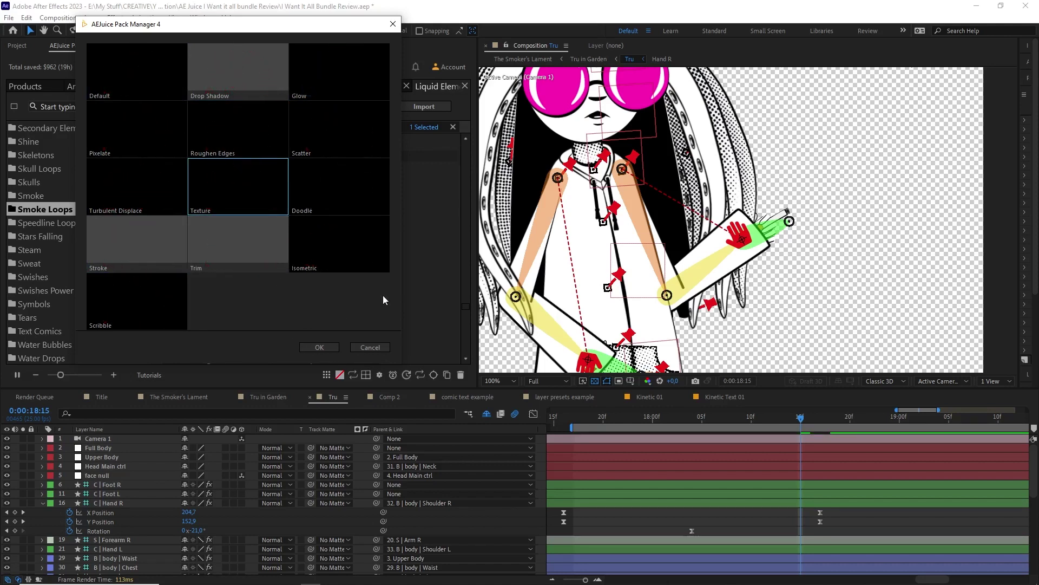
click(154, 229)
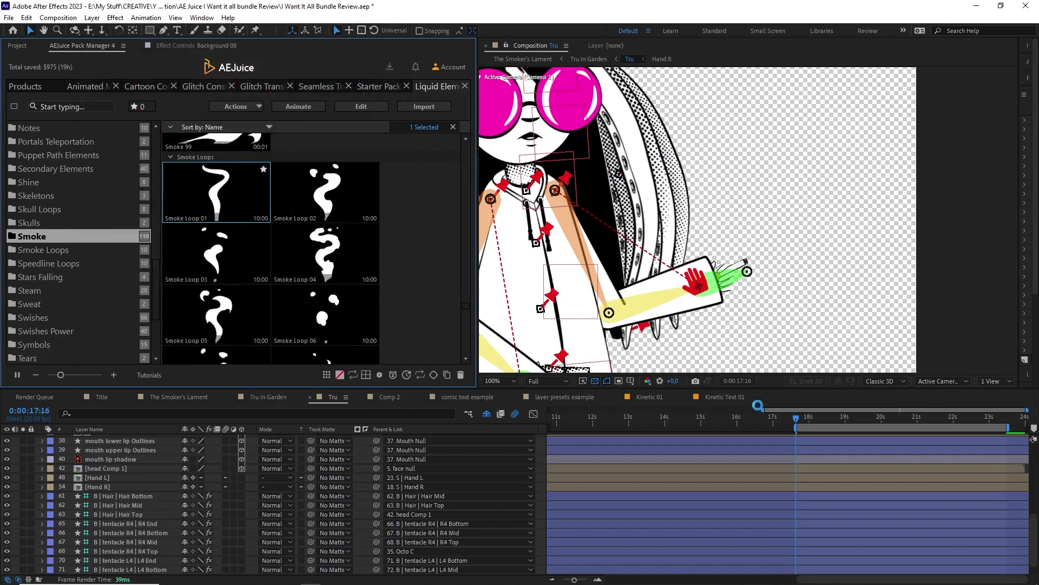
Step: Add Smoke Loop 01 to the Tru composition and scale it to 10%
drag(217, 192, 795, 433)
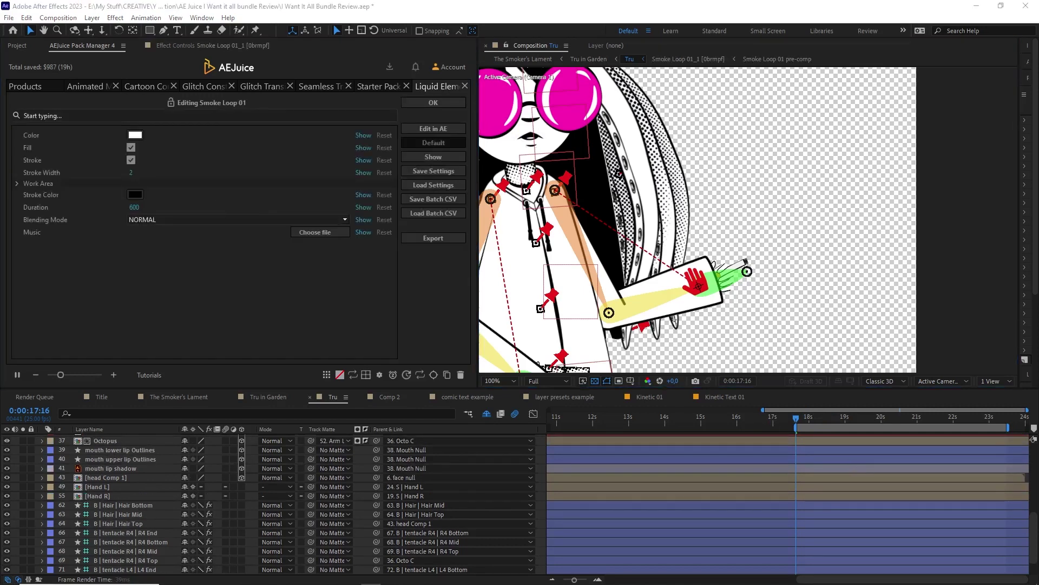
scroll(804, 502, up, 10)
scroll(726, 320, down, 4)
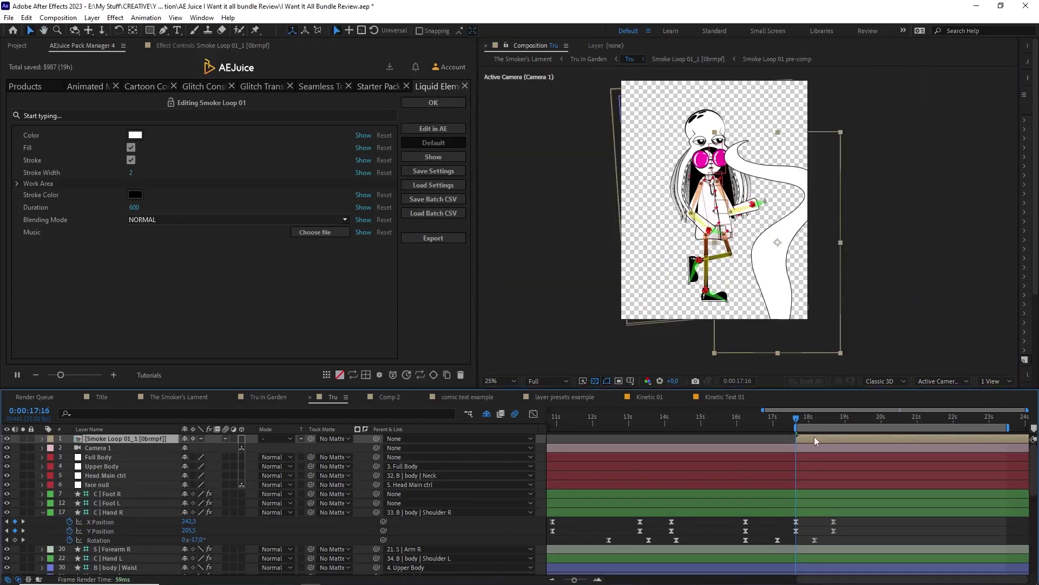
key(s)
key(Return)
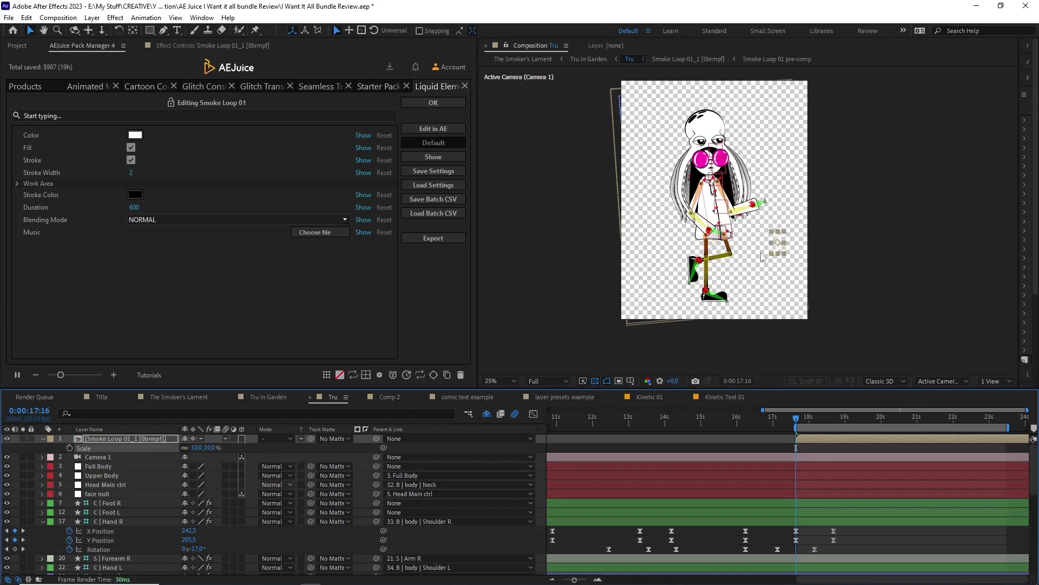
Step: Move the smoke layer beside the hand layers, parent it to 16. C | Hand R, and check at 0:00:18:03
scroll(766, 202, up, 2)
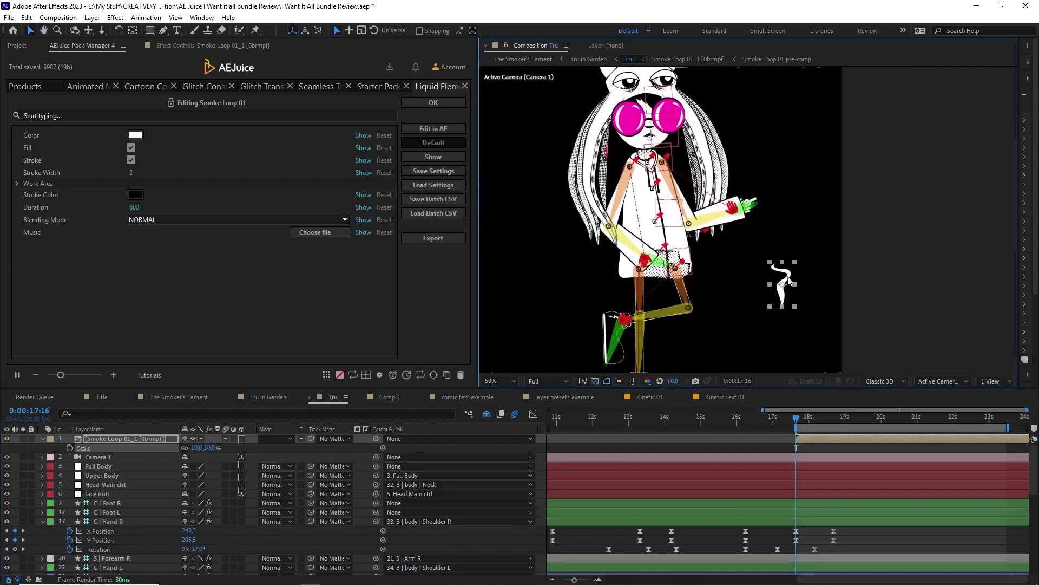
scroll(788, 277, up, 2)
key(s)
drag(130, 442, 165, 553)
click(394, 543)
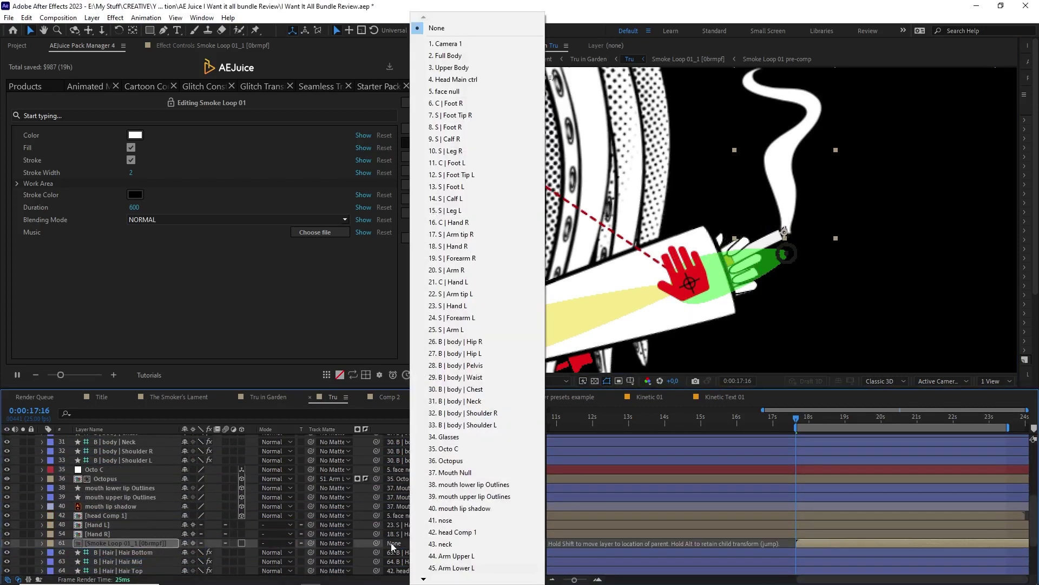
click(441, 223)
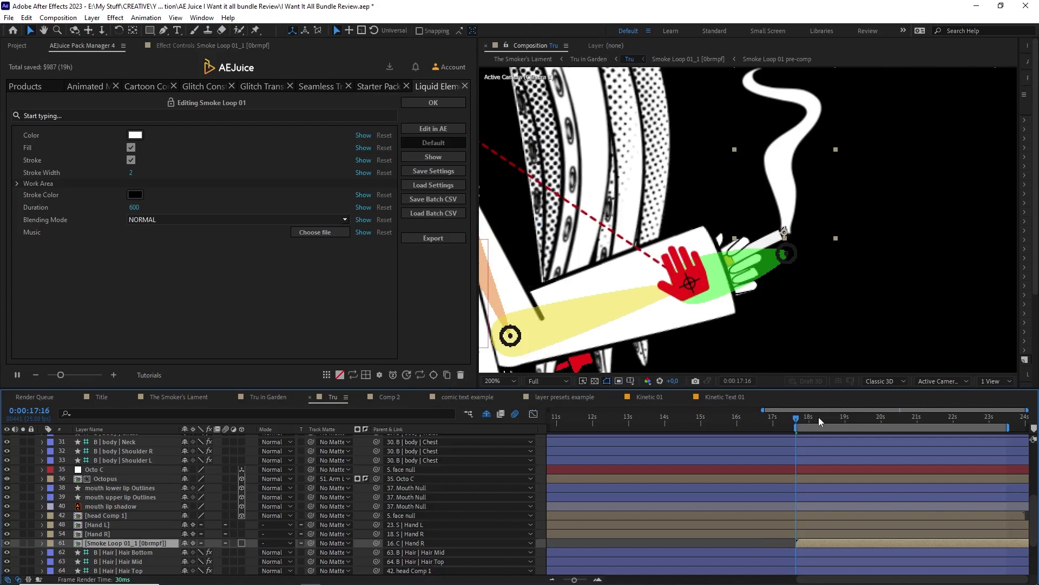
mouse_move(820, 417)
mouse_down()
mouse_move(948, 419)
mouse_move(813, 418)
mouse_up()
Step: Open Tru in Garden and preview the scene from around 18 seconds
key(Tab)
click(726, 435)
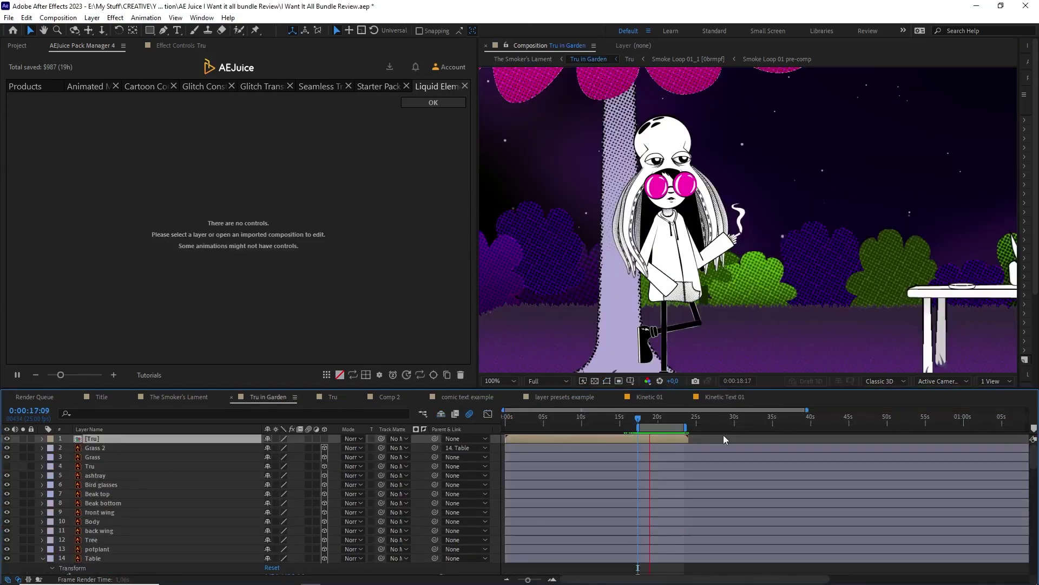
click(645, 418)
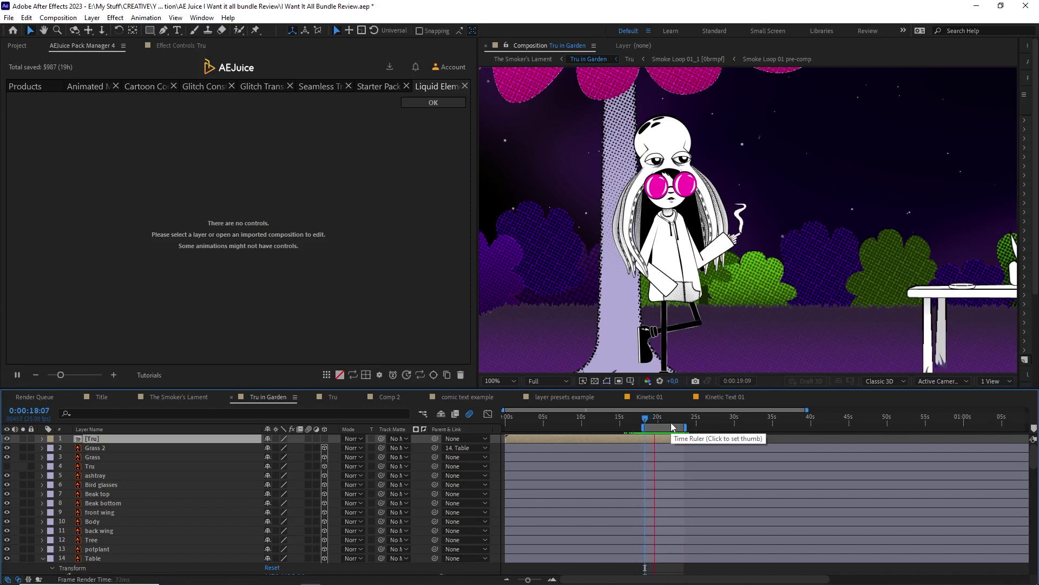
key(space)
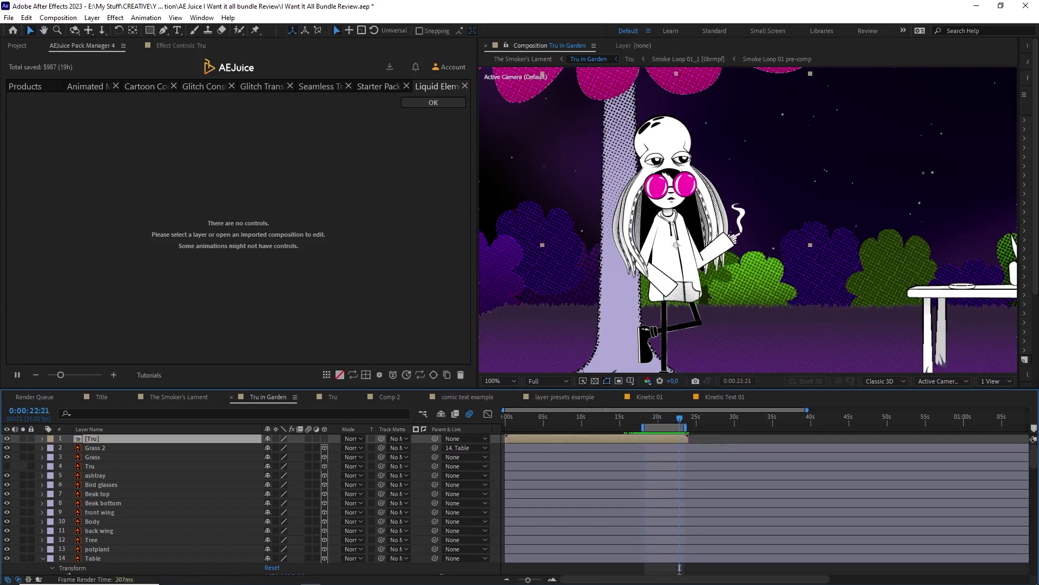
Step: In the Tru precomp, change Smoke Loop 01's colour to bright magenta
double_click(124, 439)
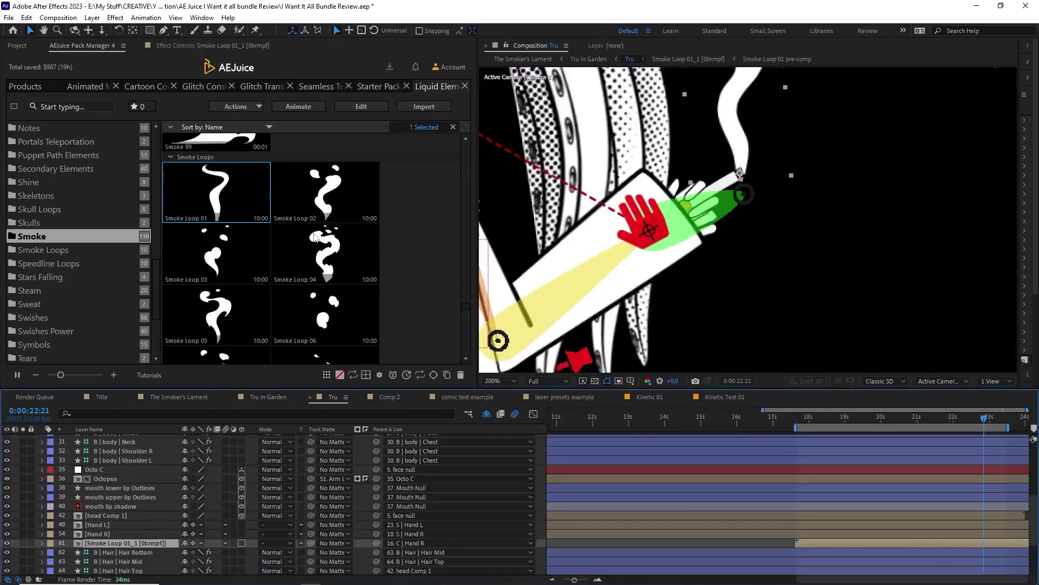
click(361, 107)
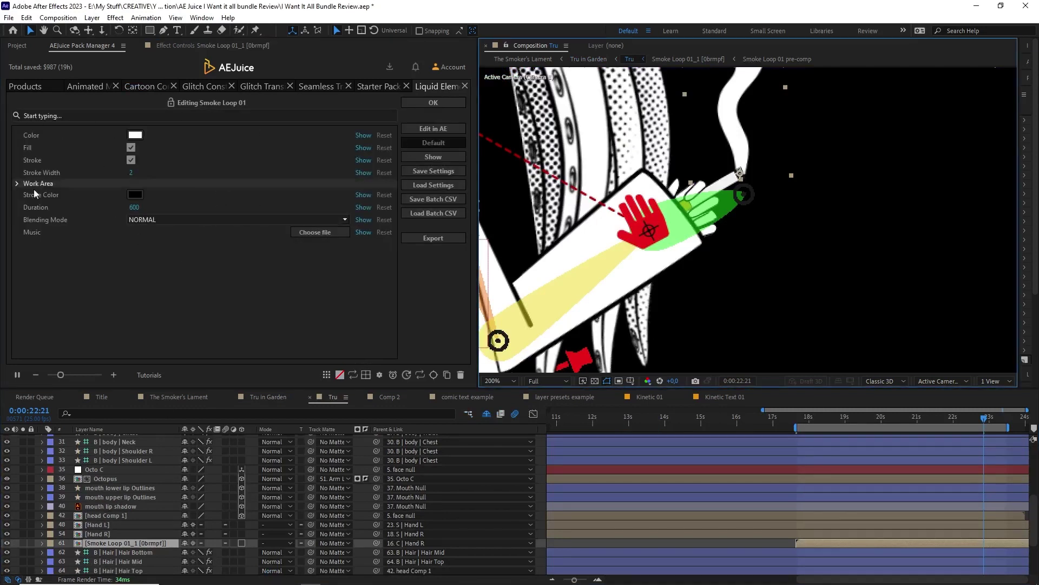
drag(822, 199, 839, 281)
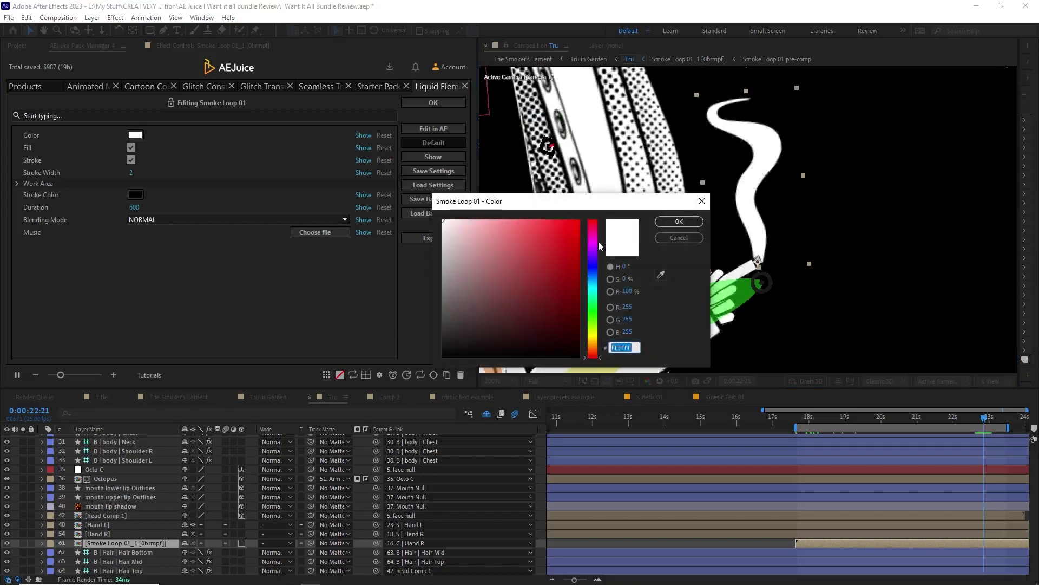
click(596, 237)
click(557, 240)
click(687, 222)
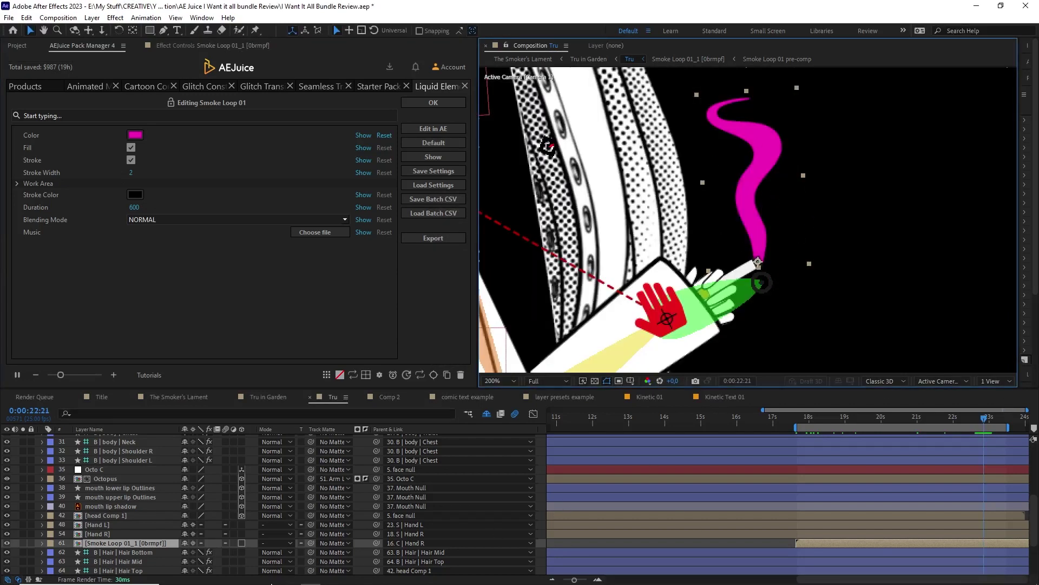
Step: Enter the Smoke Loop 01_1 precomp, close the editor, and open its Smoke Loop 01 frame pre-comp
double_click(125, 546)
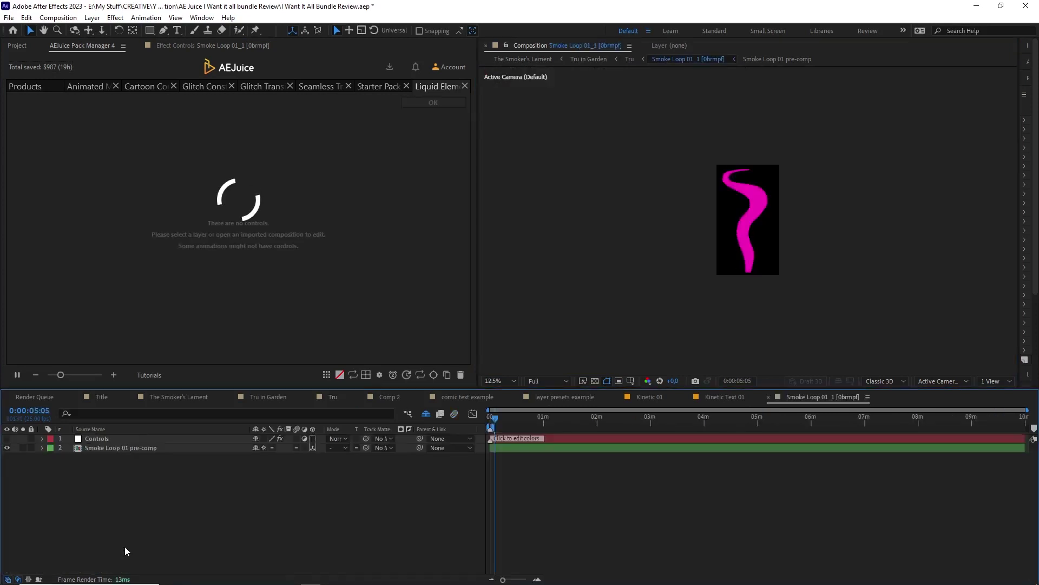
click(119, 437)
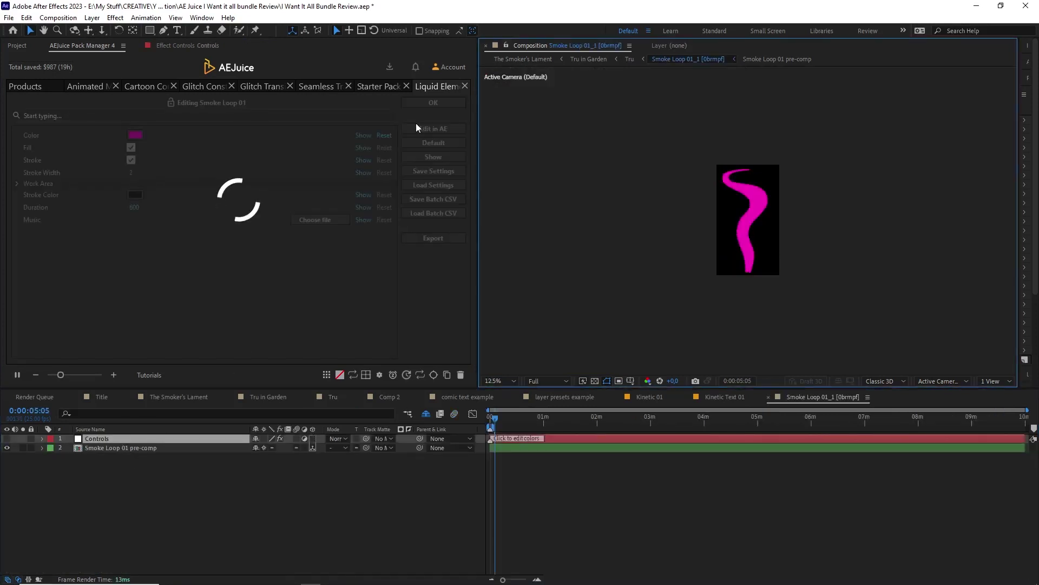
click(427, 108)
click(131, 448)
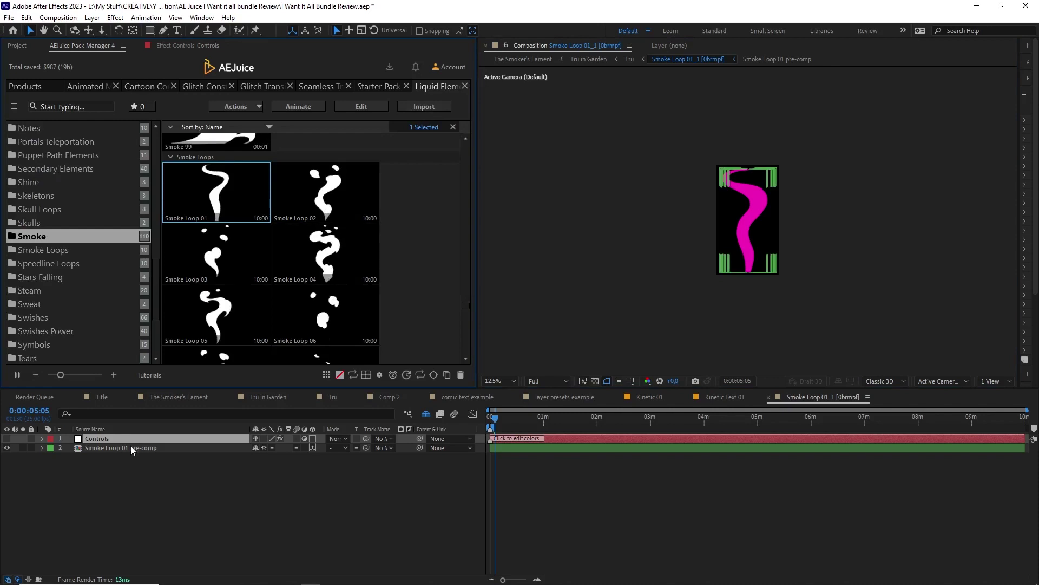
double_click(131, 448)
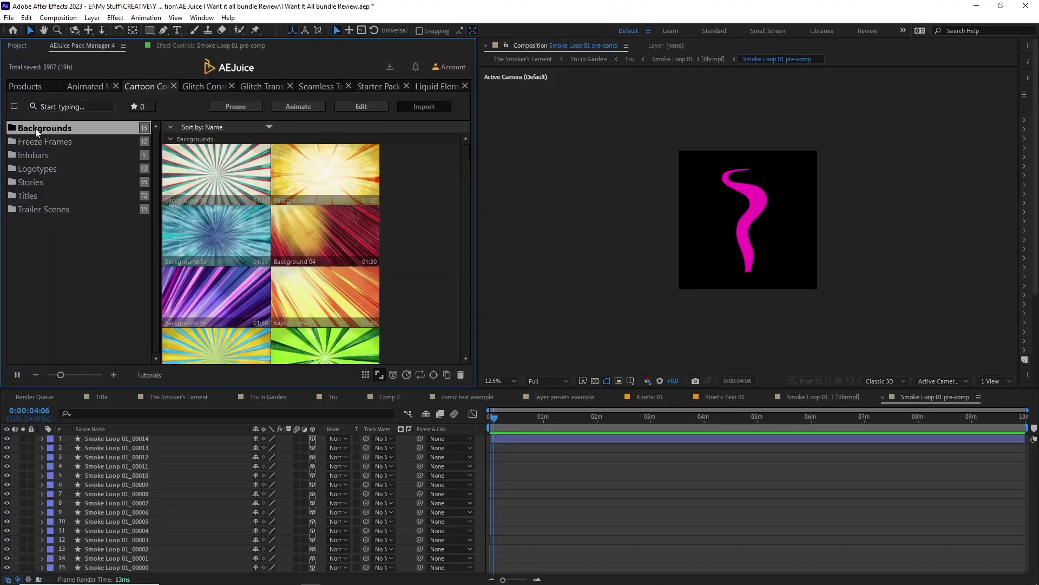
Step: Browse the cartoon pack's Freeze Frames, Infobars, Logotypes, Stories, Titles and Trailer Scenes categories
click(61, 142)
click(44, 155)
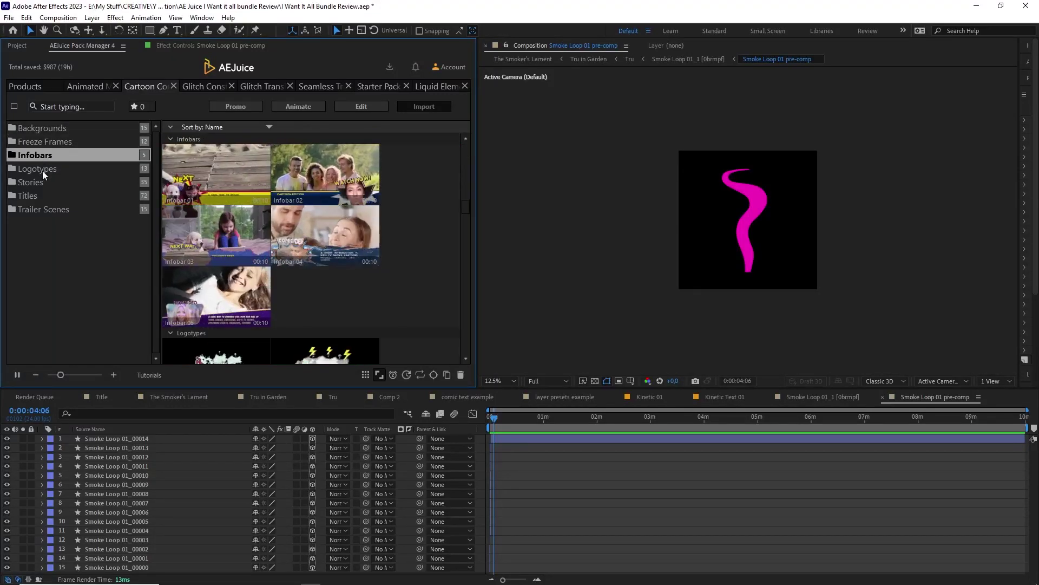
click(42, 170)
click(35, 182)
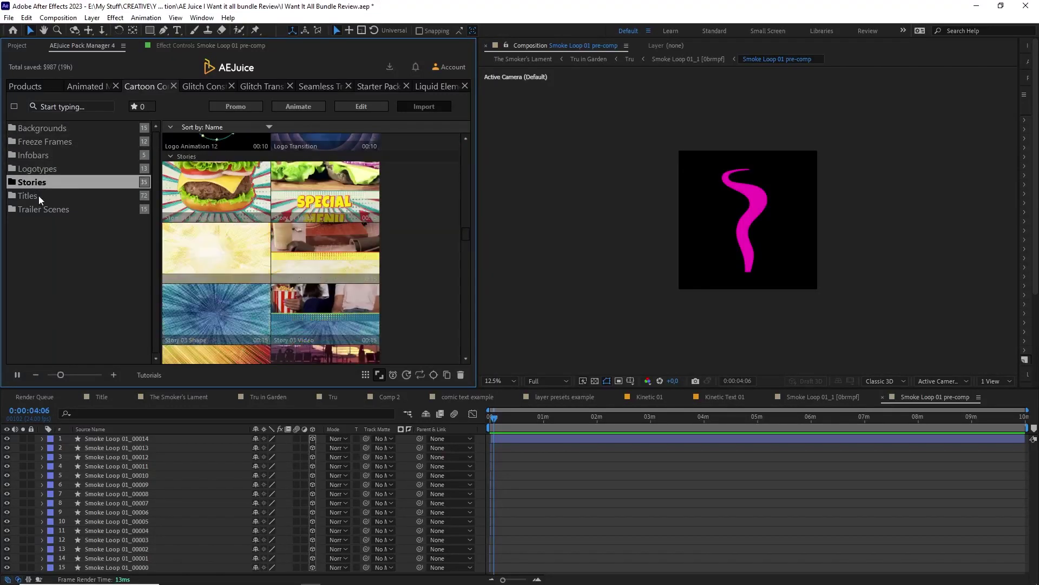
click(29, 196)
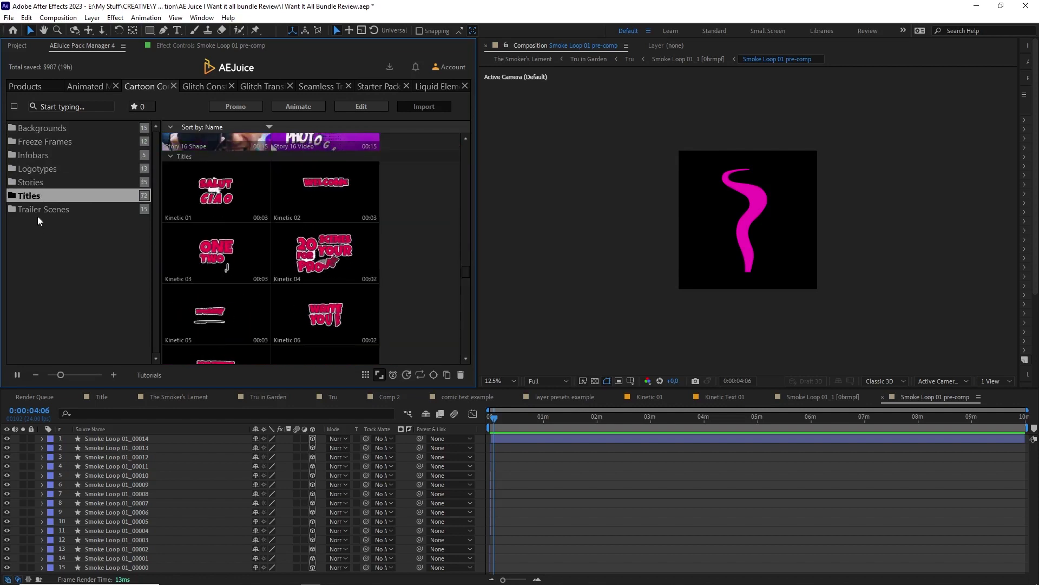
click(35, 210)
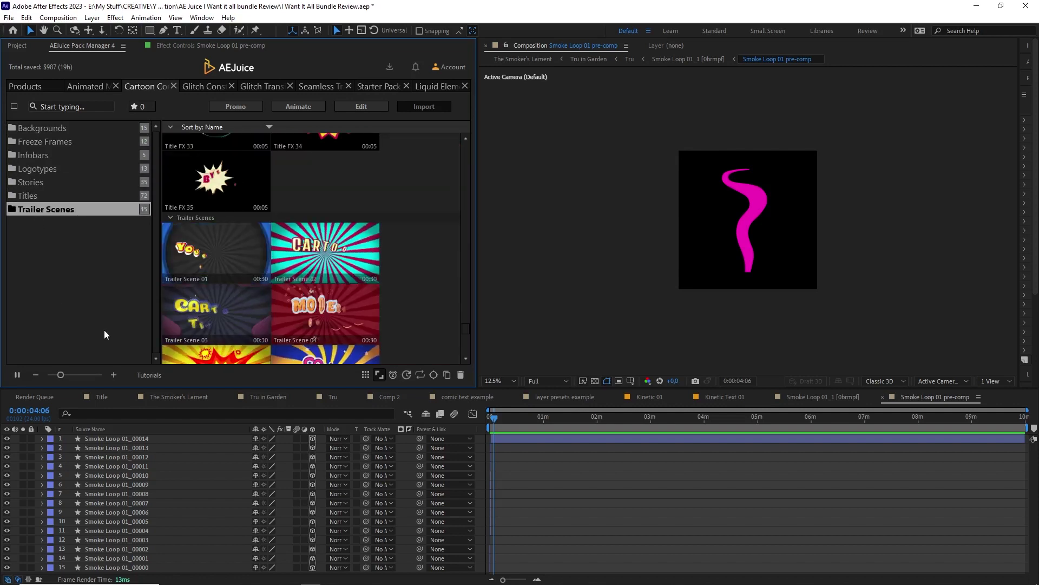
Step: Return to the Title composition and preview the NO B.S. REVIEW title animation
click(102, 397)
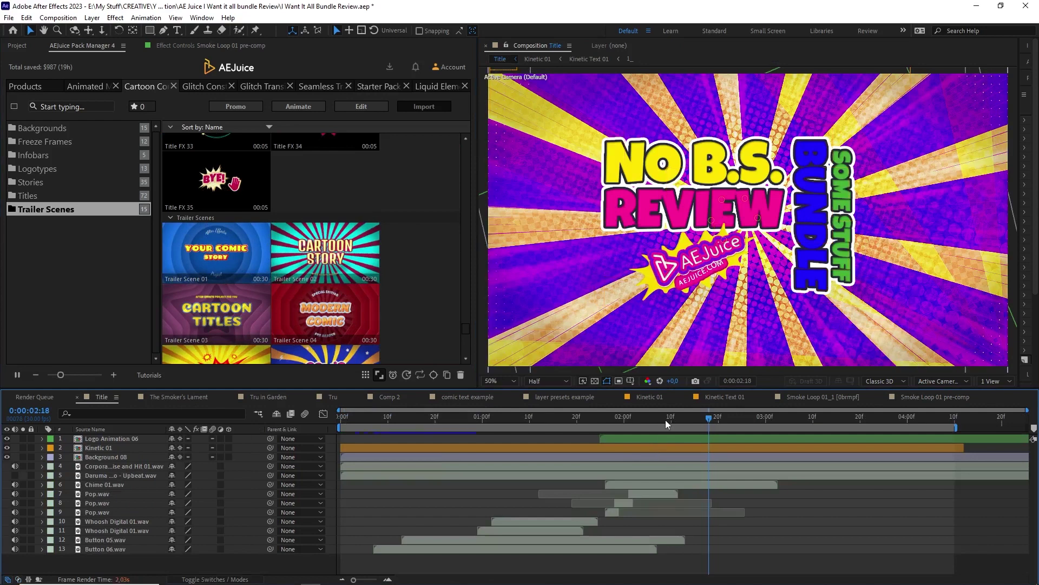
drag(665, 418, 729, 436)
key(space)
click(703, 459)
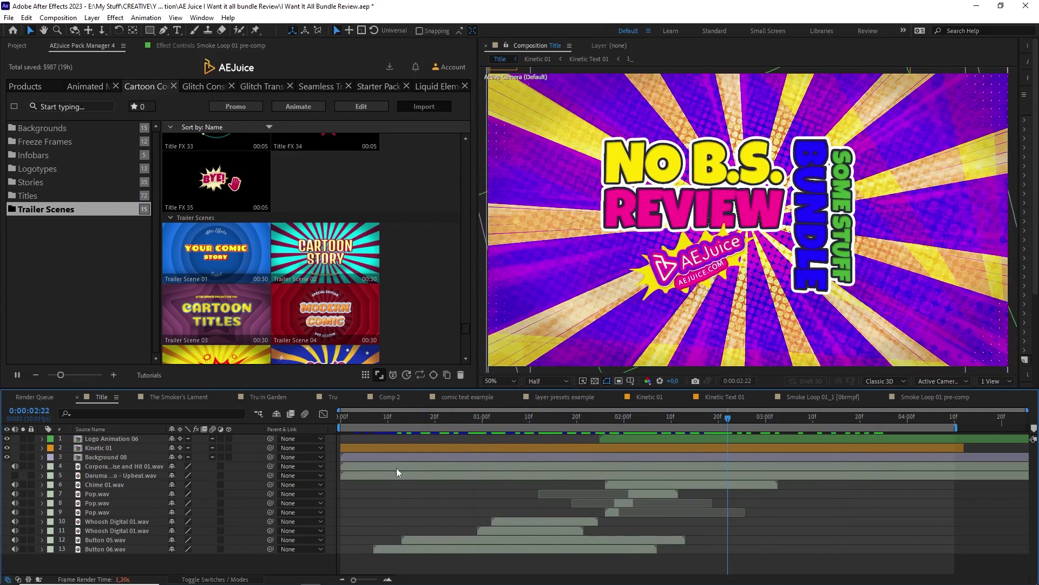
Step: Add the Kinetic 06 comic title to the empty comic text example composition
click(454, 396)
scroll(243, 207, up, 10)
scroll(379, 260, down, 1)
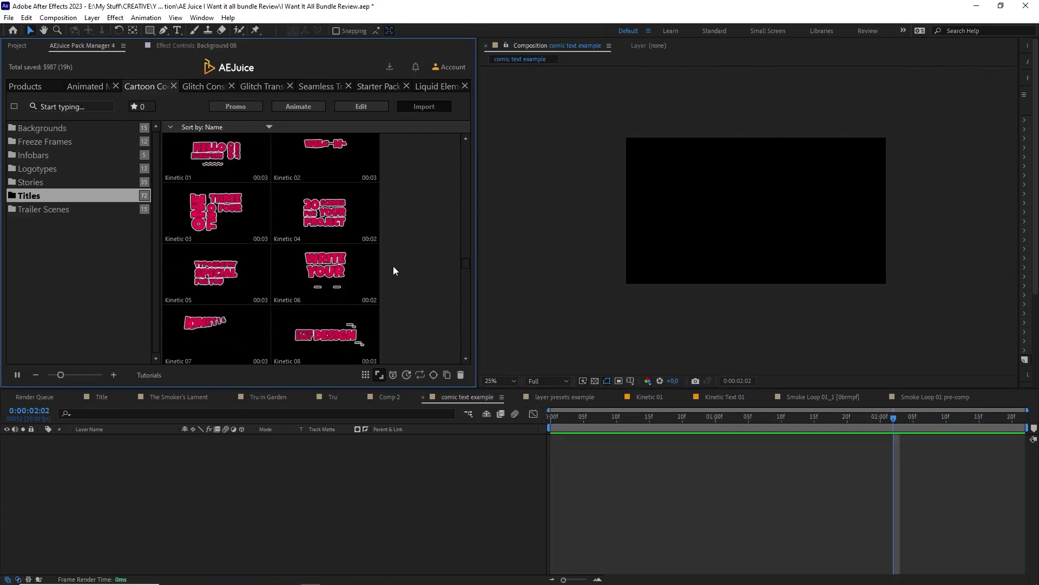
drag(337, 274, 310, 493)
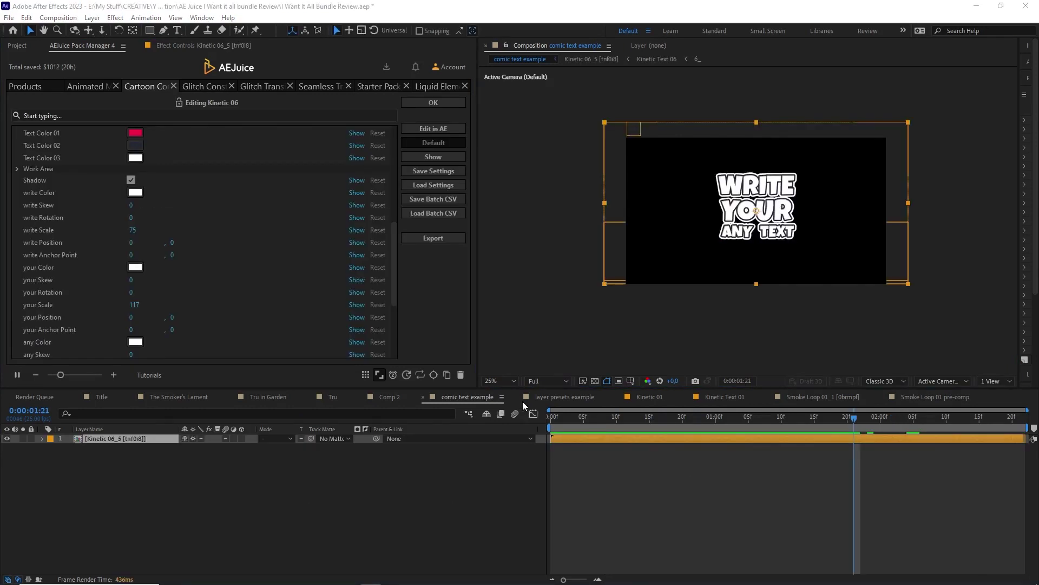
scroll(84, 265, up, 3)
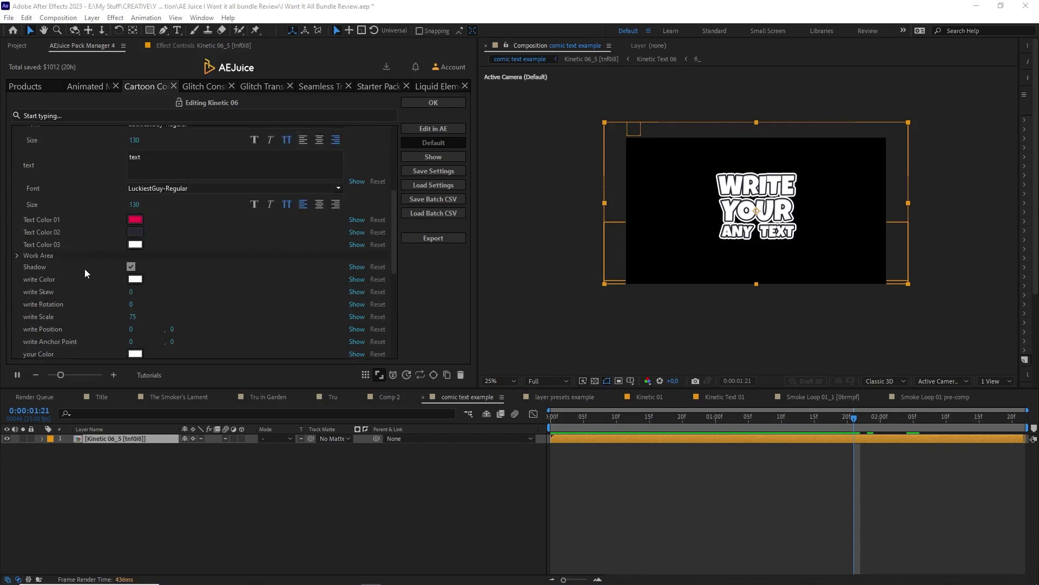
scroll(85, 268, down, 1)
Step: Toggle the title's drop shadow and zoom in over a transparent background
click(130, 245)
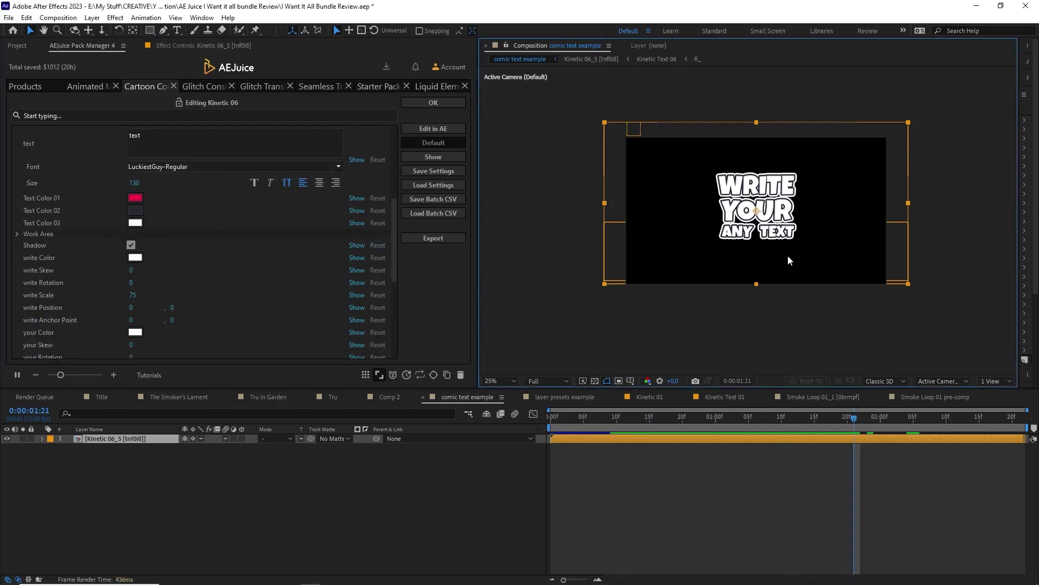
key(period)
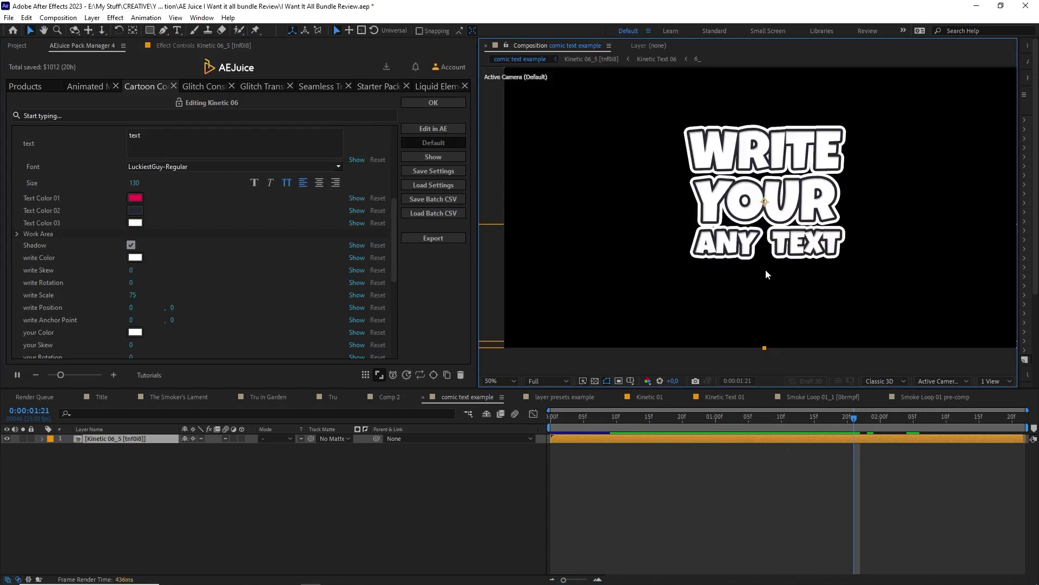
click(594, 381)
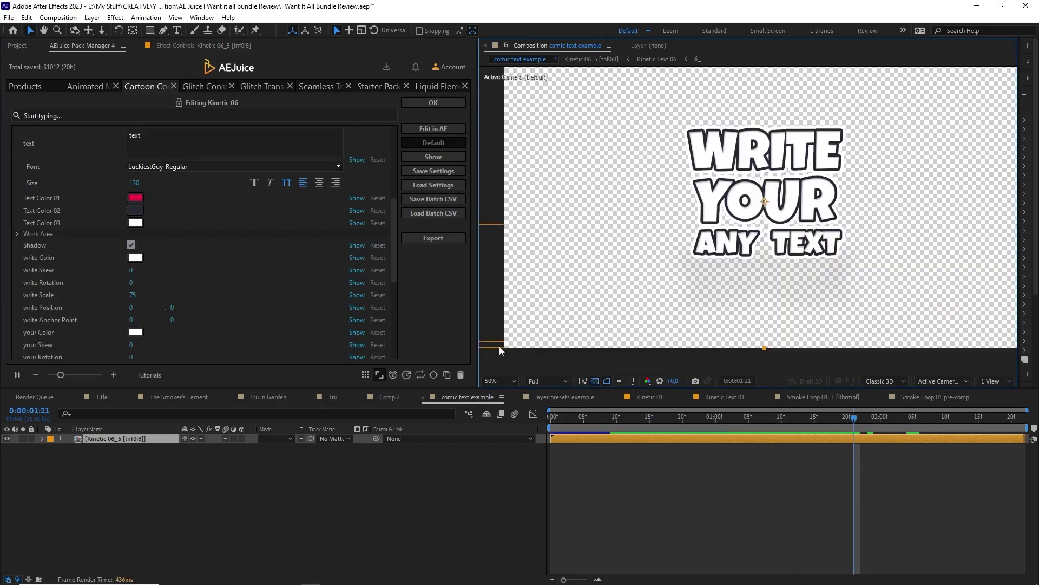
click(131, 246)
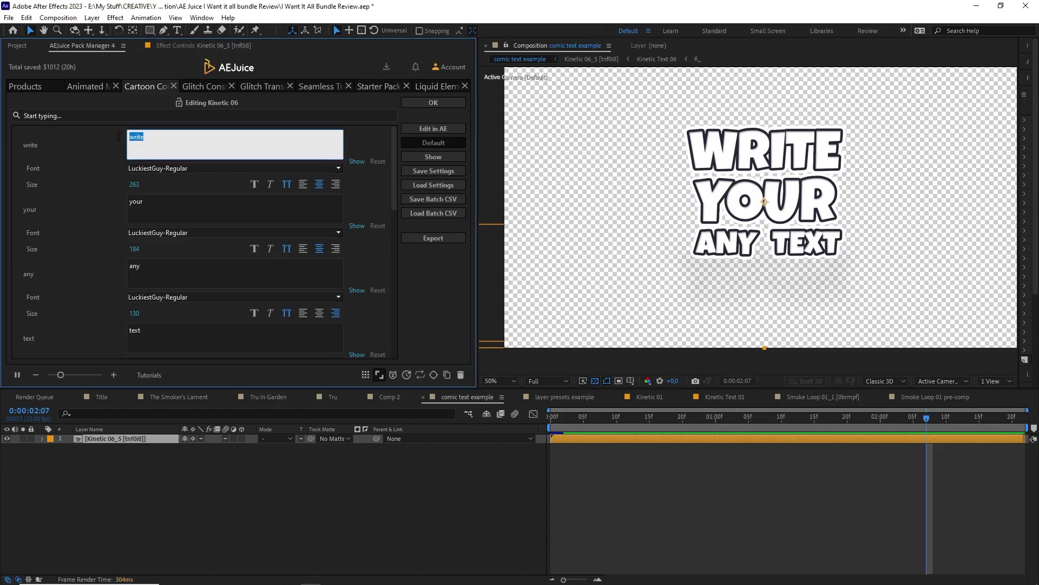
Step: Change the title's first lines to 'i like' and 'the way you'
text(i like)
click(145, 203)
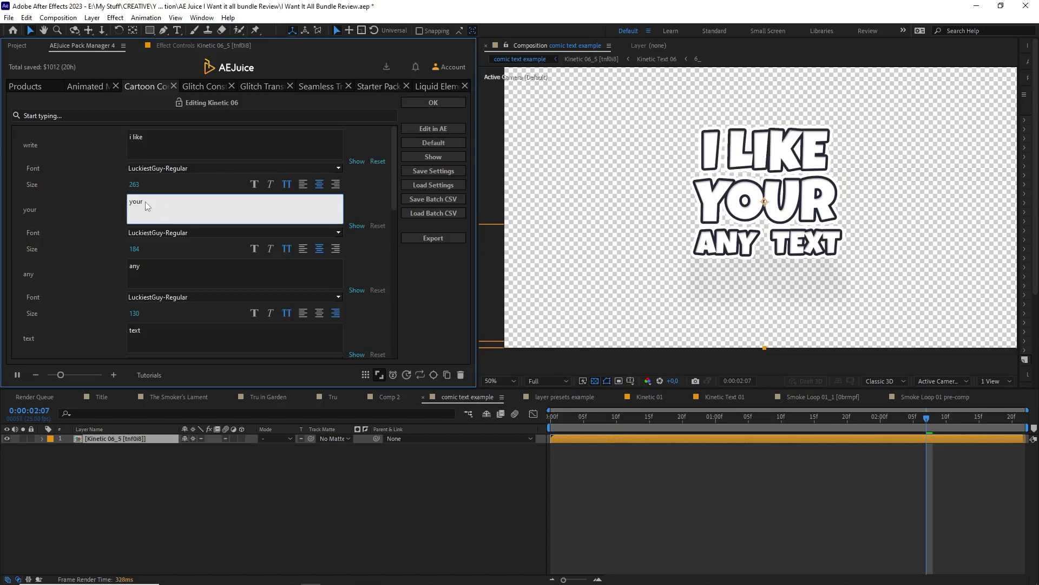
text(the way you)
click(139, 269)
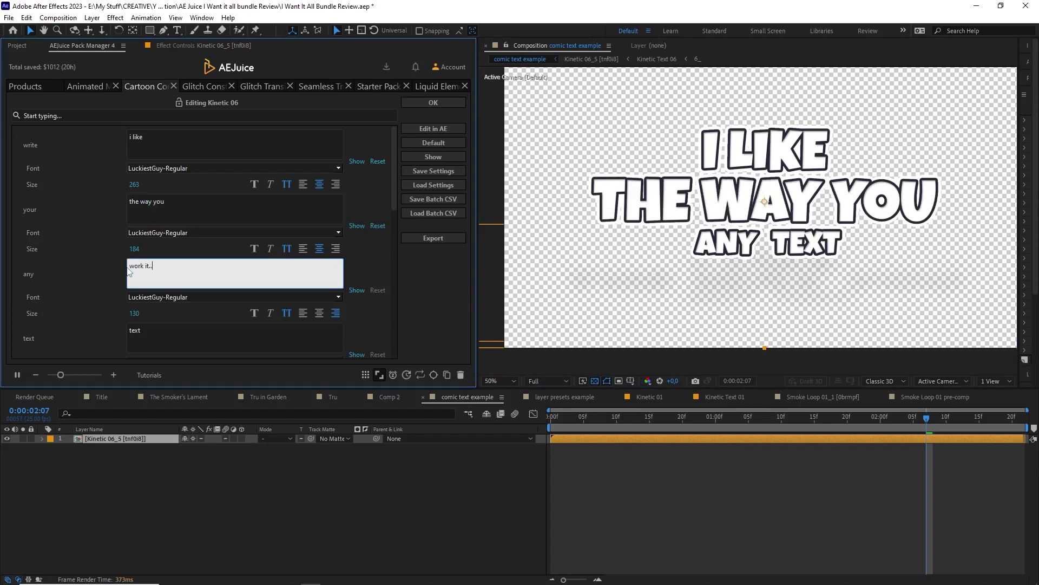
key(Tab)
Step: Finish the last line as 'no diggity' and preview the title animation
text(no diggity)
key(Tab)
scroll(131, 260, down, 5)
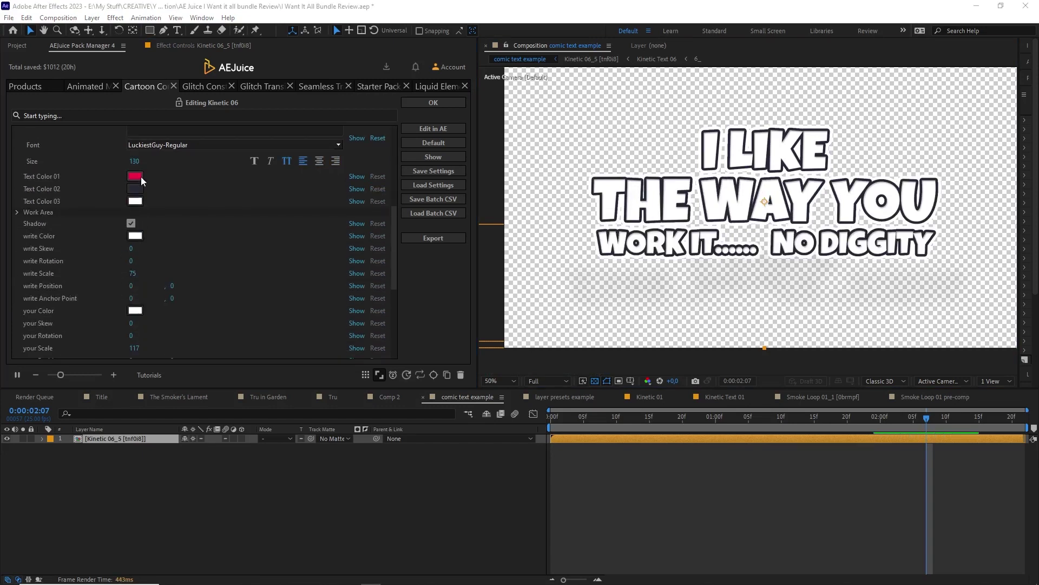
key(space)
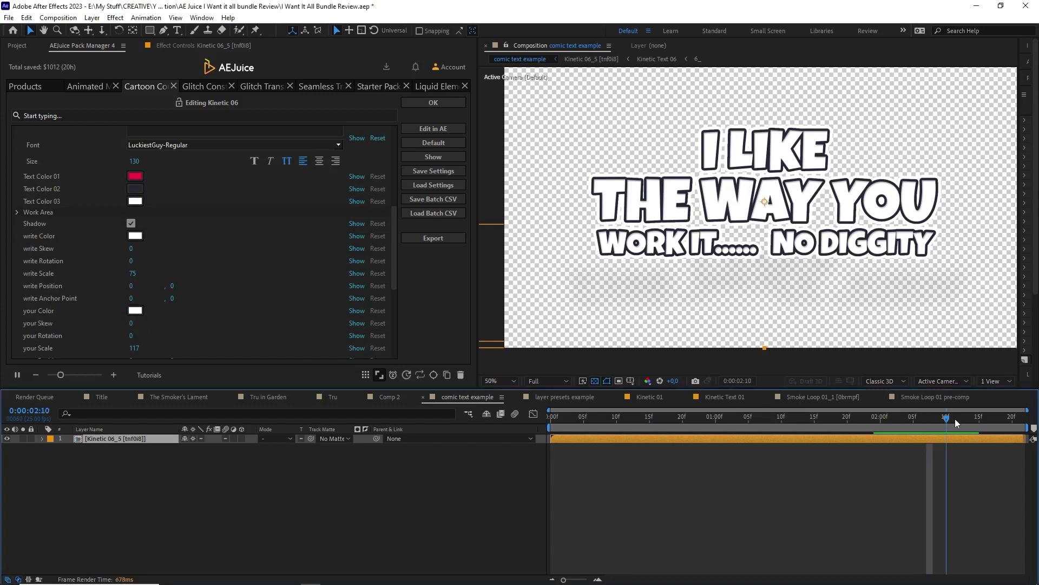
Step: Make Text Color 01 purple
click(135, 176)
drag(598, 250, 595, 256)
click(679, 222)
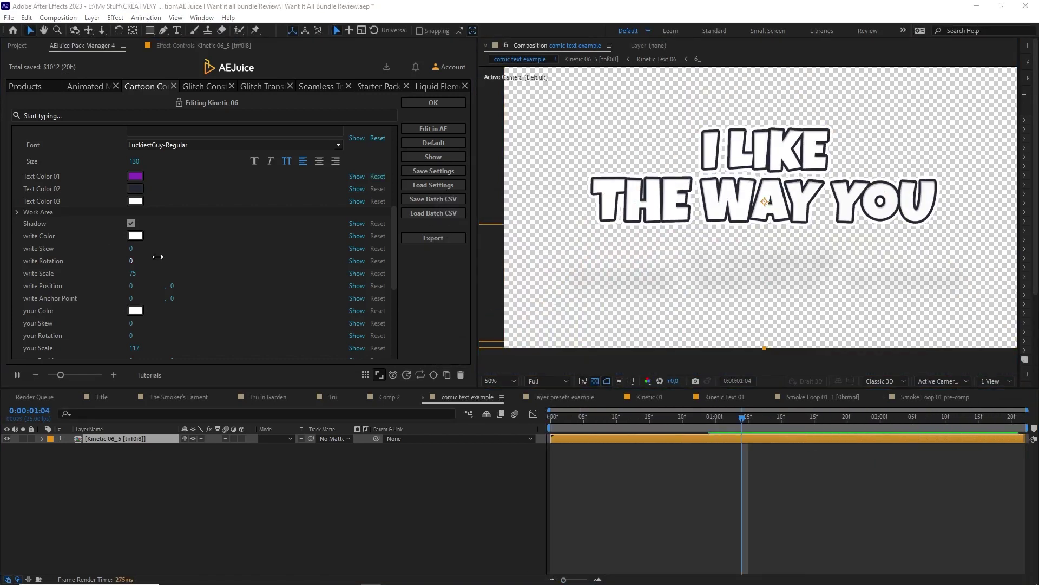
Step: Set the write Scale to 205 to enlarge the I LIKE words
scroll(158, 257, down, 2)
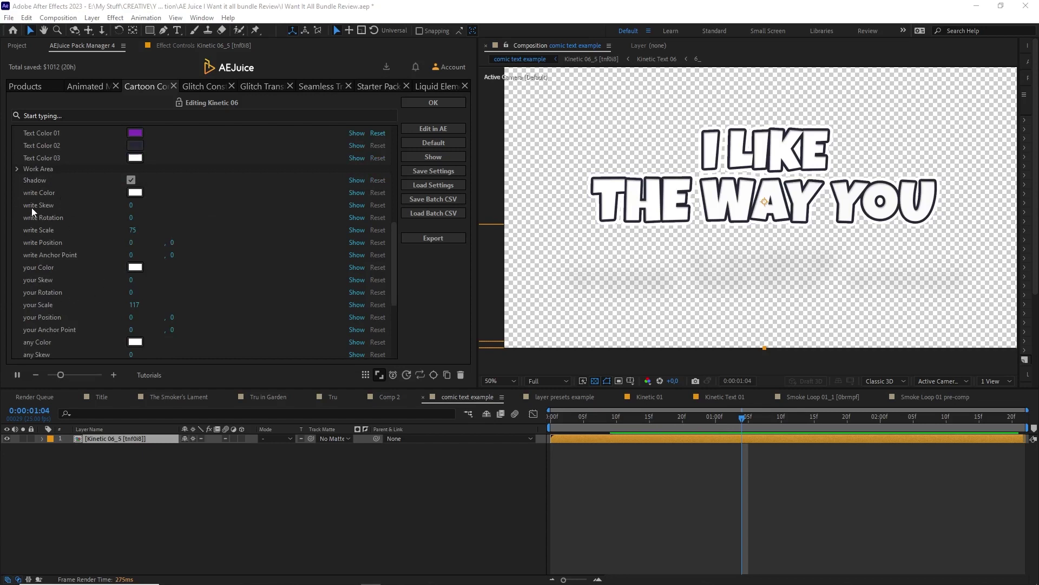
scroll(48, 346, down, 5)
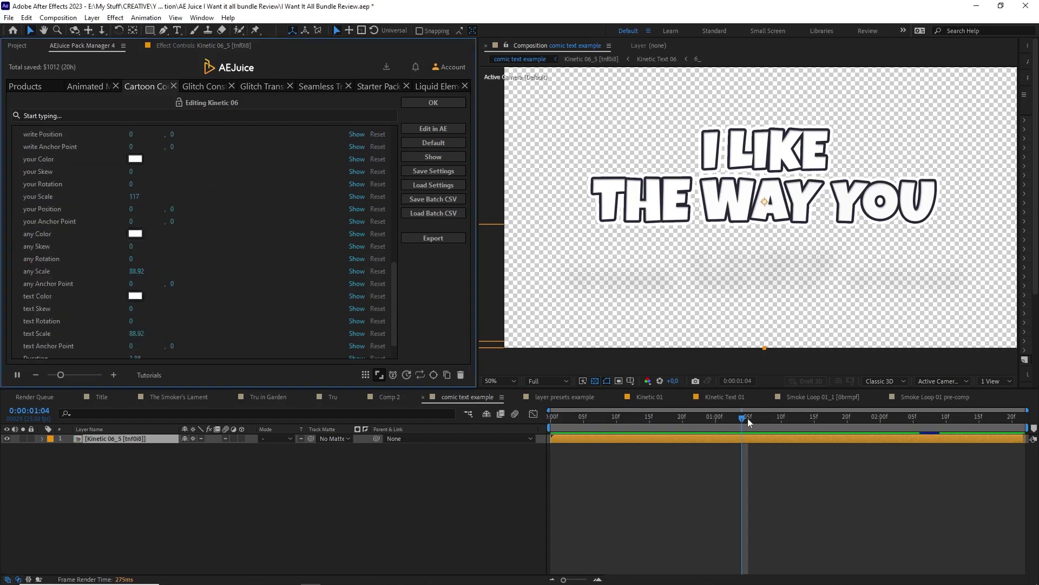
scroll(151, 252, up, 5)
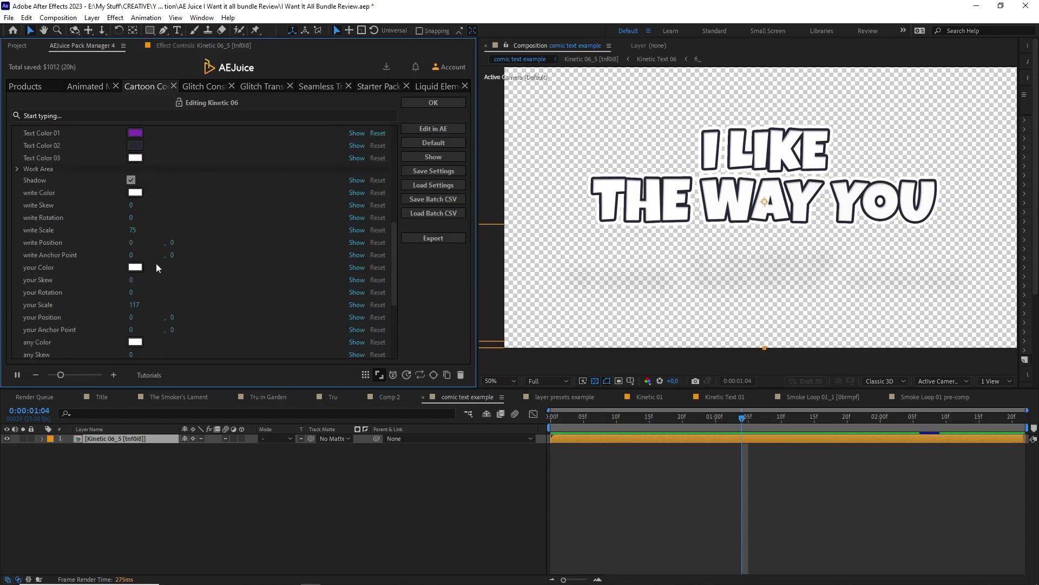
click(155, 232)
text(205)
key(Return)
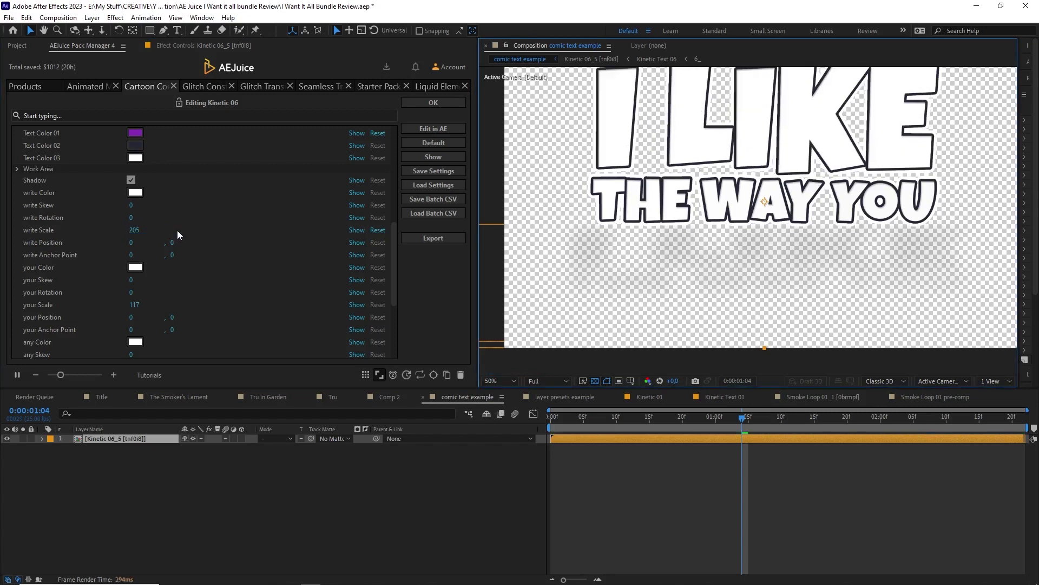
Step: Colour the write words green and the your words purple
click(134, 192)
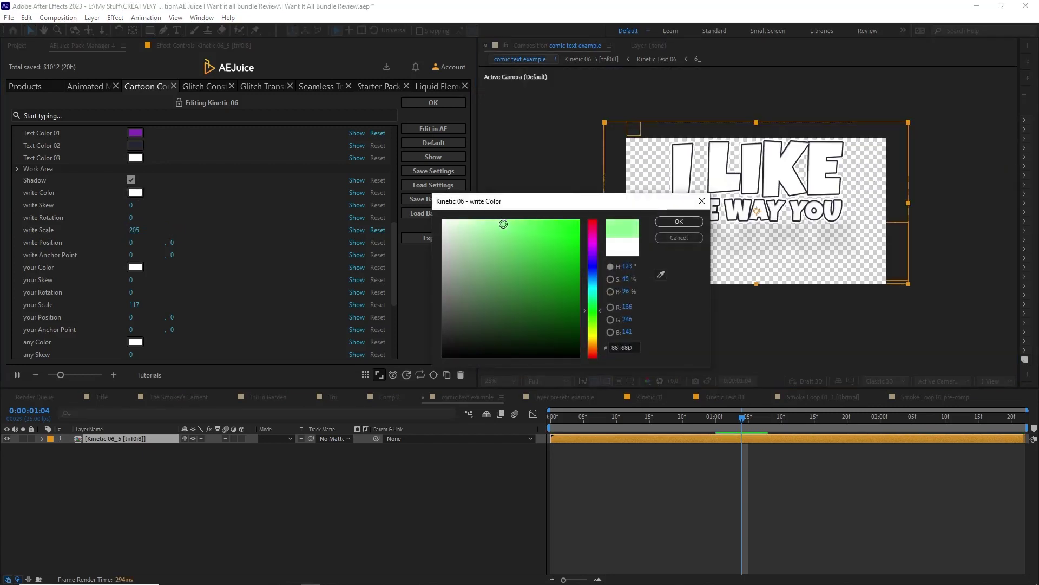
click(678, 221)
scroll(206, 244, up, 1)
click(134, 288)
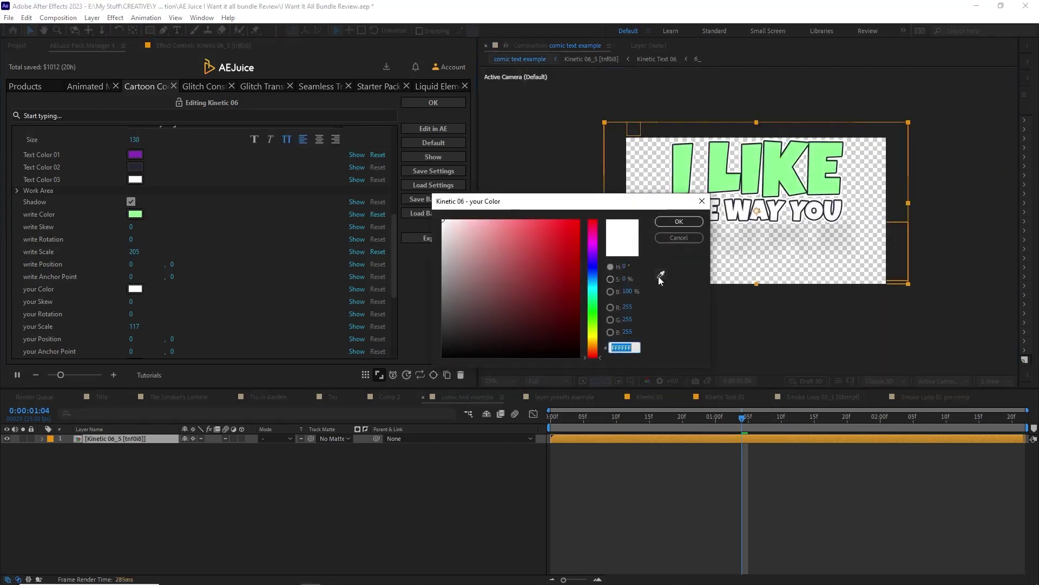
click(679, 221)
scroll(206, 244, down, 2)
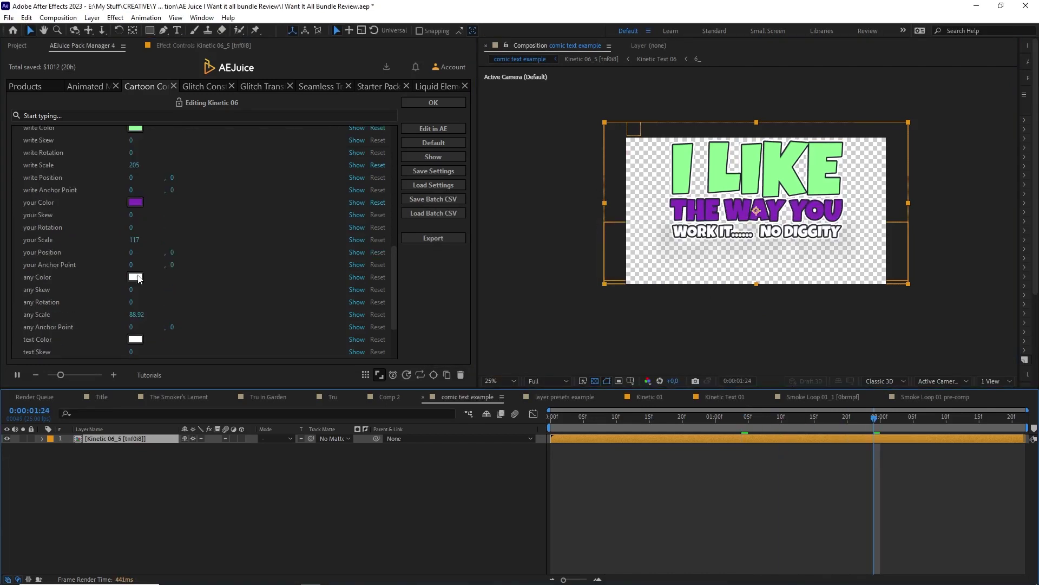
Step: Give the any words the title's purple and the text words green
click(135, 277)
click(661, 276)
click(761, 212)
scroll(334, 310, down, 2)
click(135, 318)
click(660, 275)
click(758, 168)
click(679, 221)
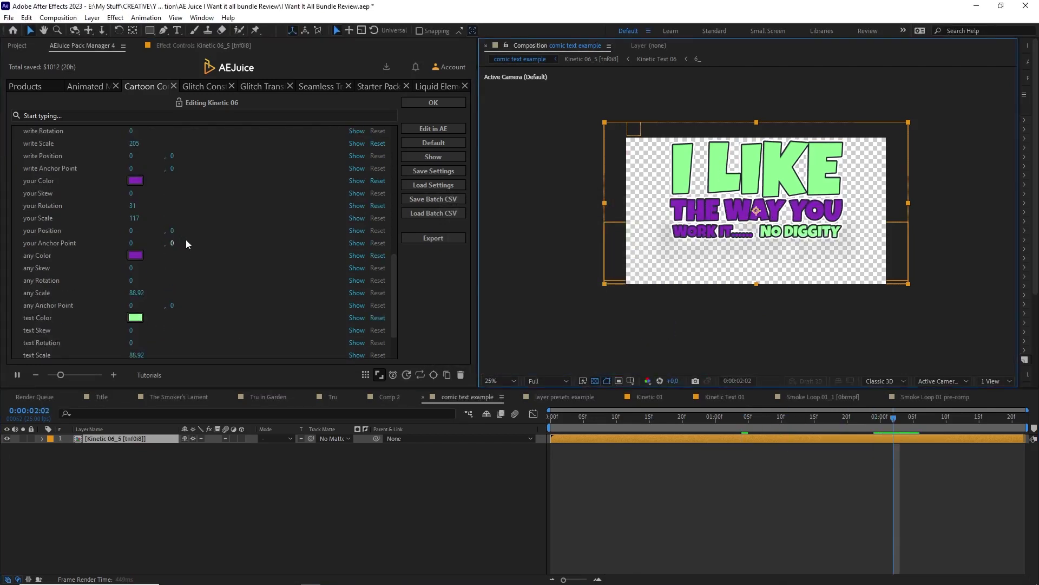
Step: Preview the recoloured comic title from the start over a black background
key(period)
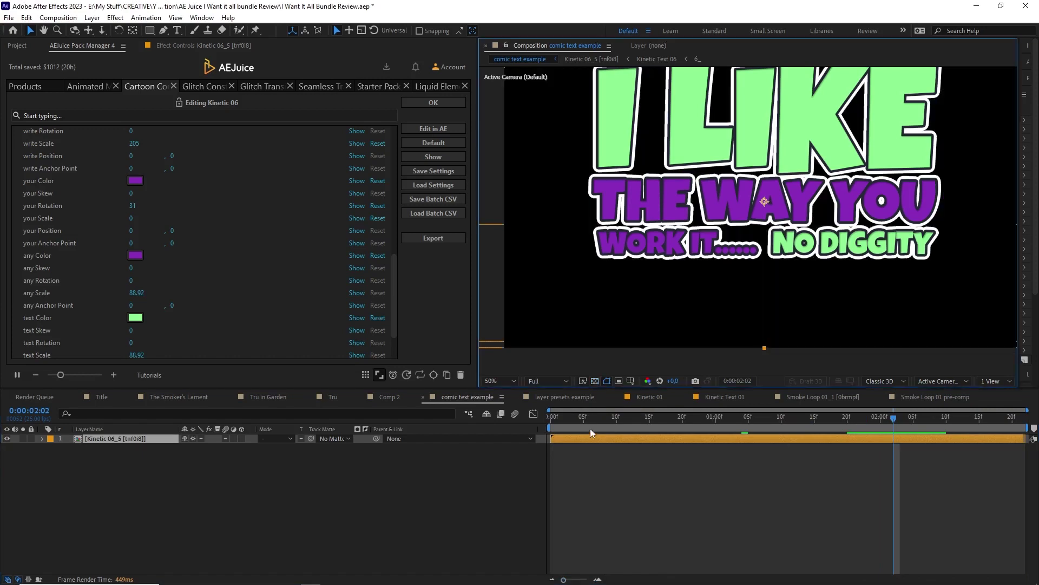
key(Home)
key(comma)
key(space)
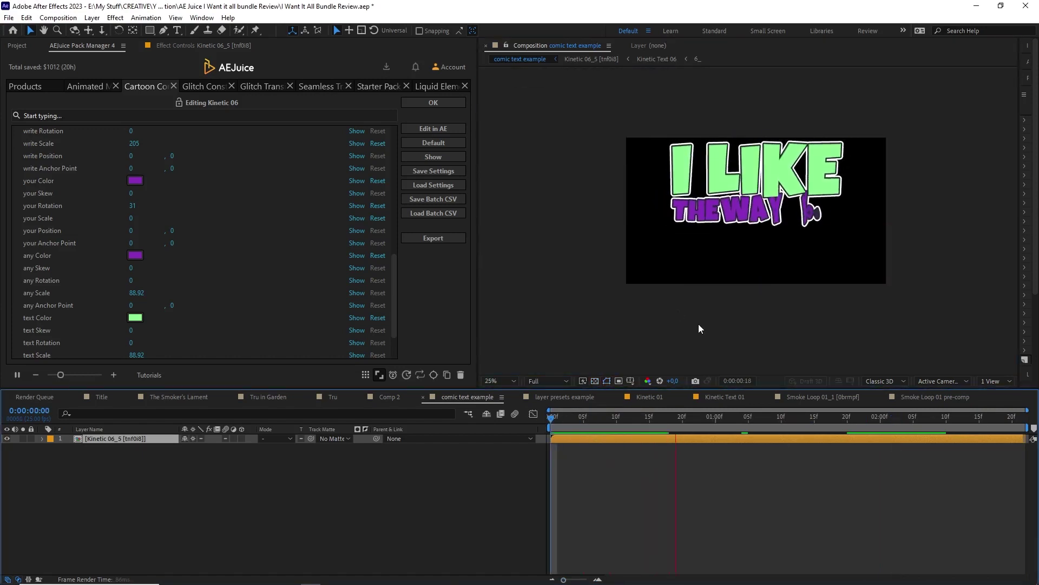
key(space)
Step: Scale the Kinetic 06 title layer to 75% and replay the animation
click(666, 440)
text(s)
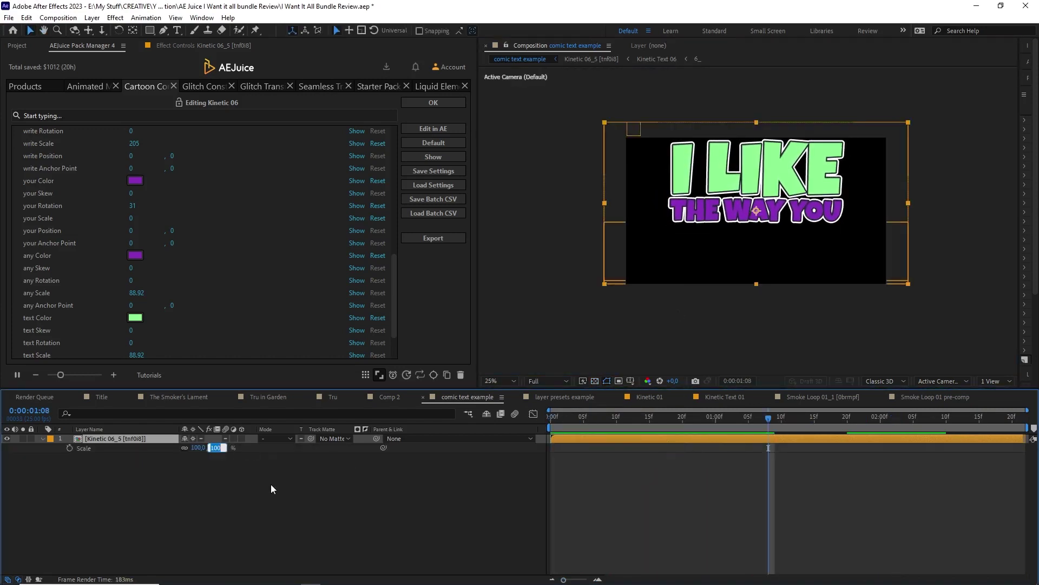
text(75)
key(Return)
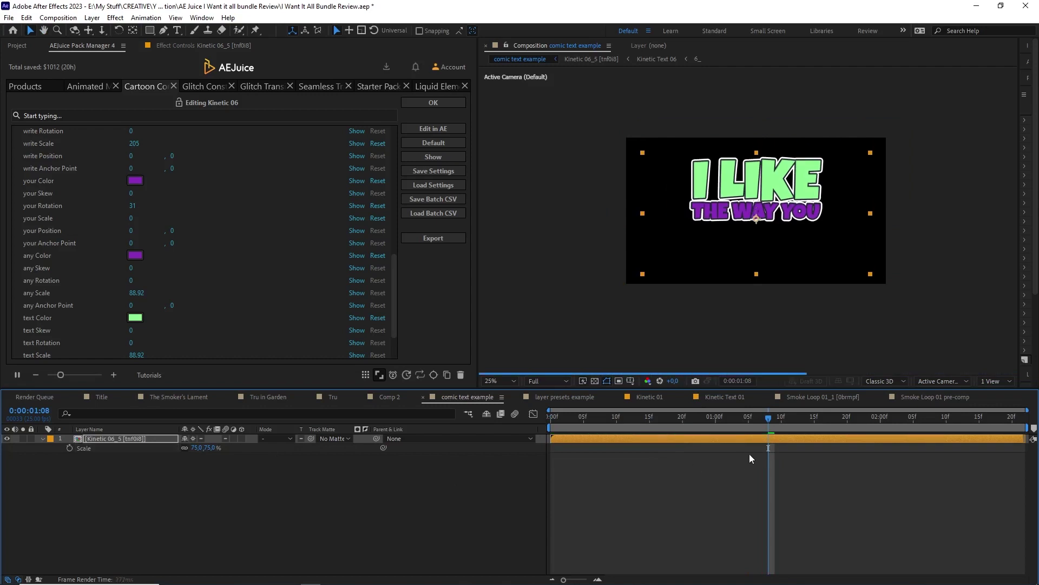
key(Home)
key(space)
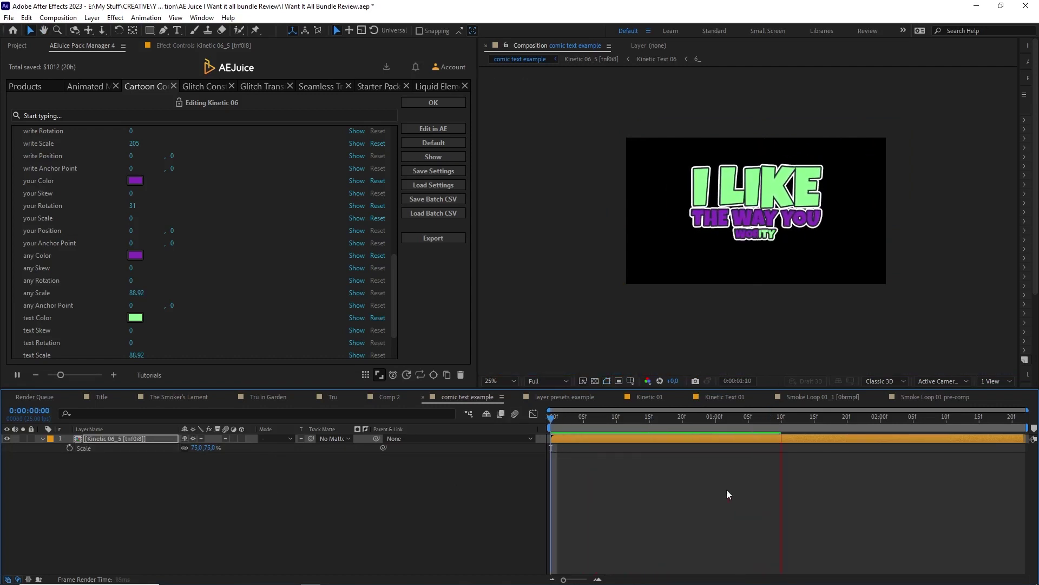
Step: In Comp 2, dismiss the notice and add the Glitch 05 Glitch Constructor preset
click(388, 398)
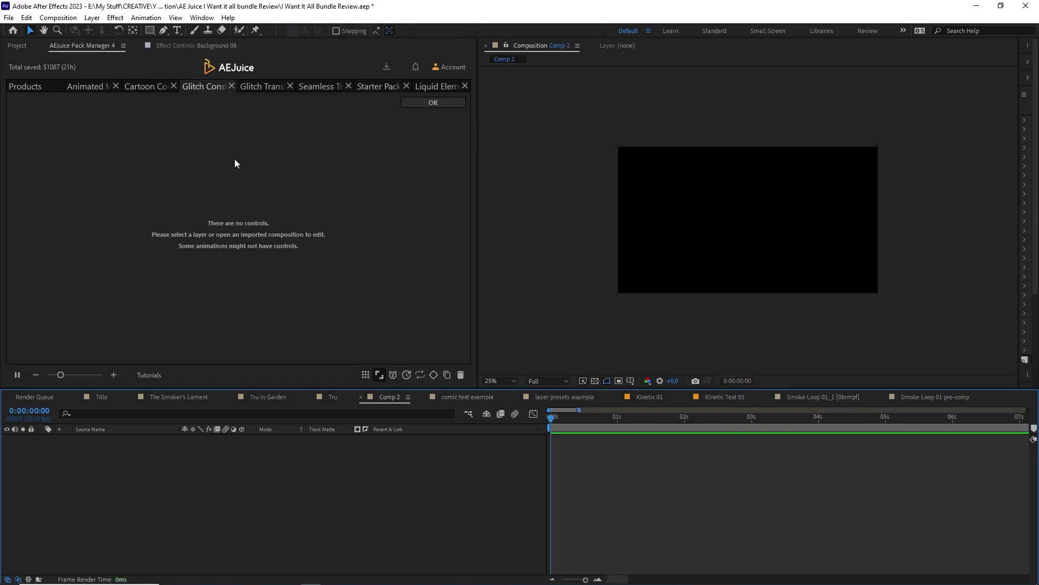
click(441, 102)
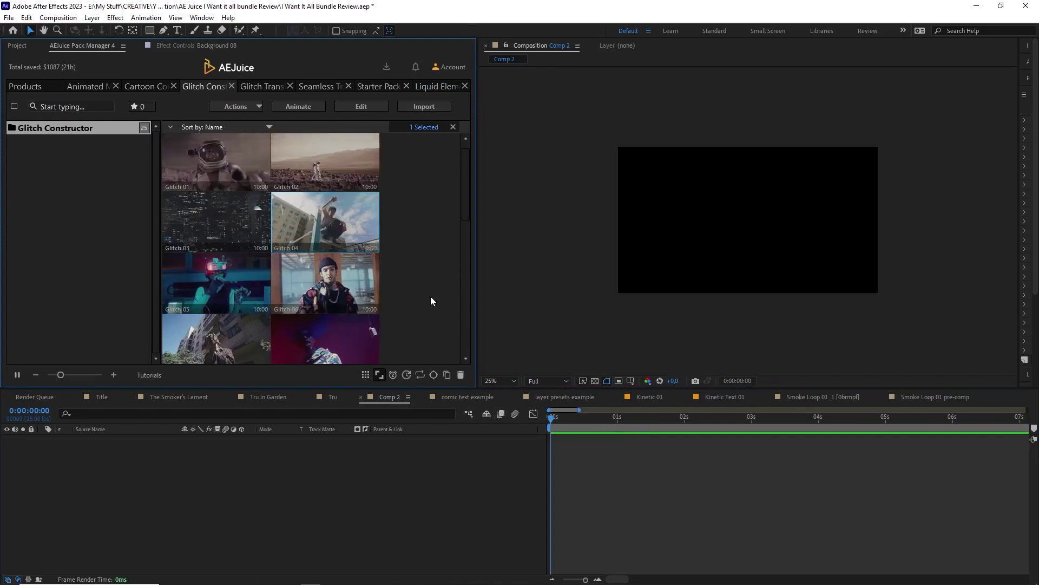
drag(225, 278, 214, 469)
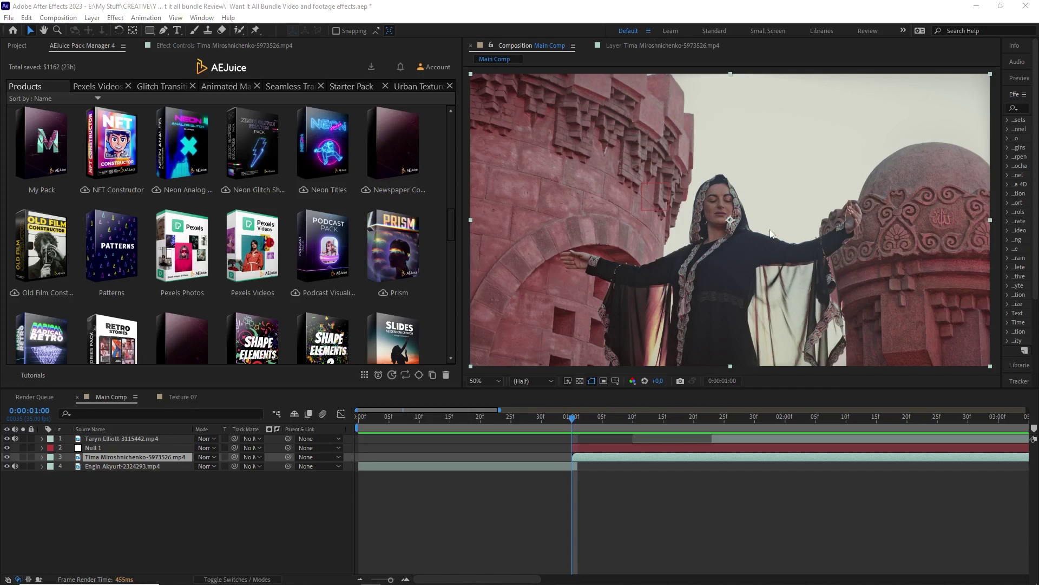
Step: Scrub Main Comp's clips, then browse the Pexels Videos stock footage in AEJuice Pack Manager
drag(576, 419, 548, 434)
click(362, 377)
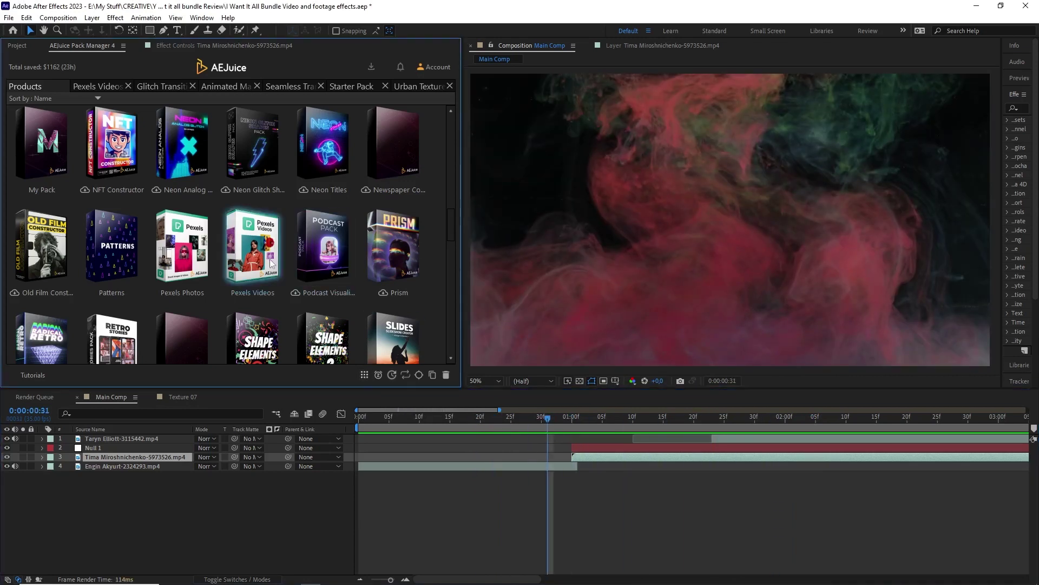
click(96, 86)
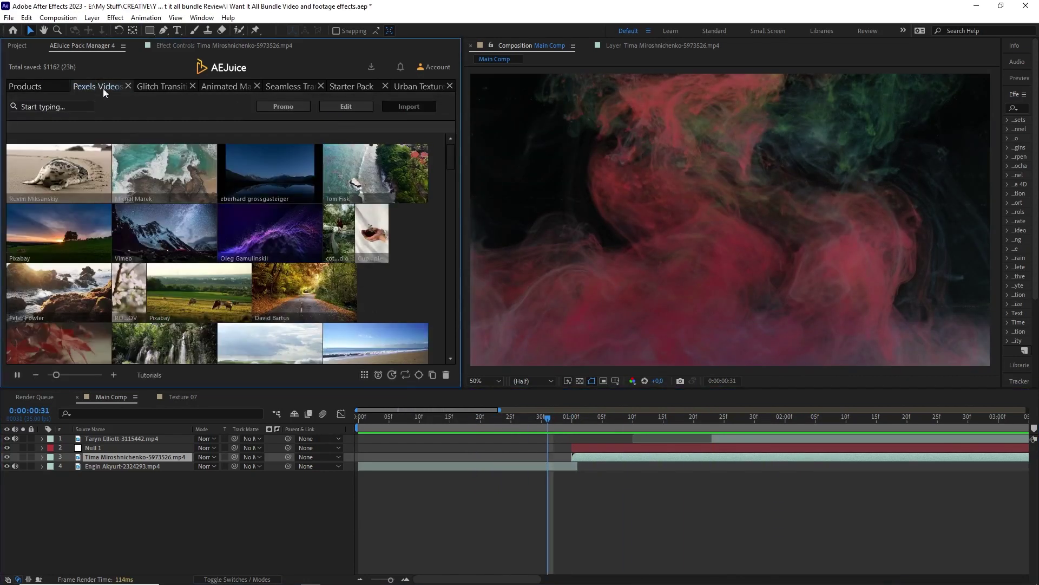
drag(451, 148, 467, 334)
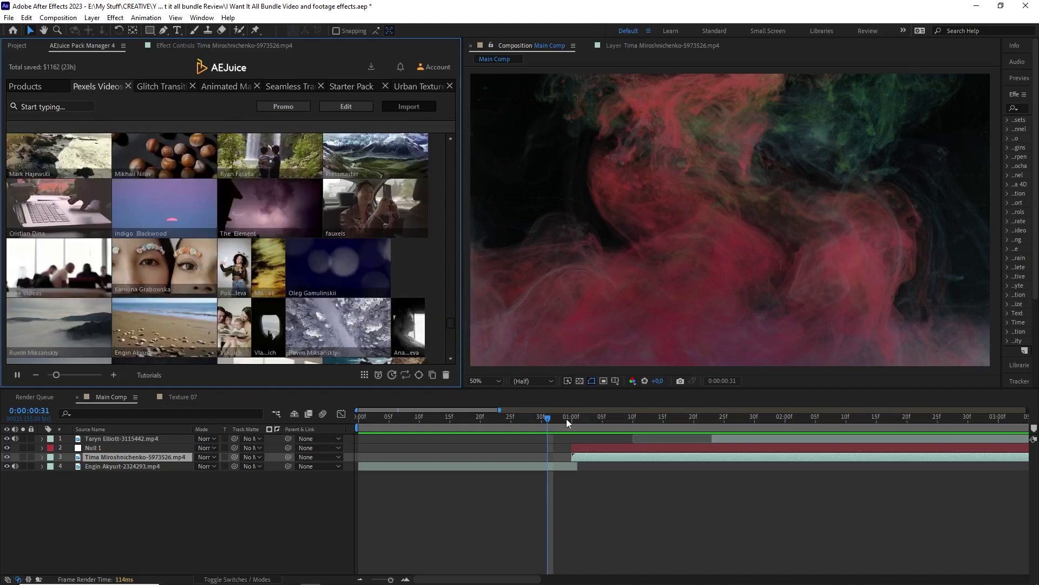
mouse_move(567, 418)
mouse_down()
mouse_move(769, 428)
mouse_move(573, 420)
mouse_up()
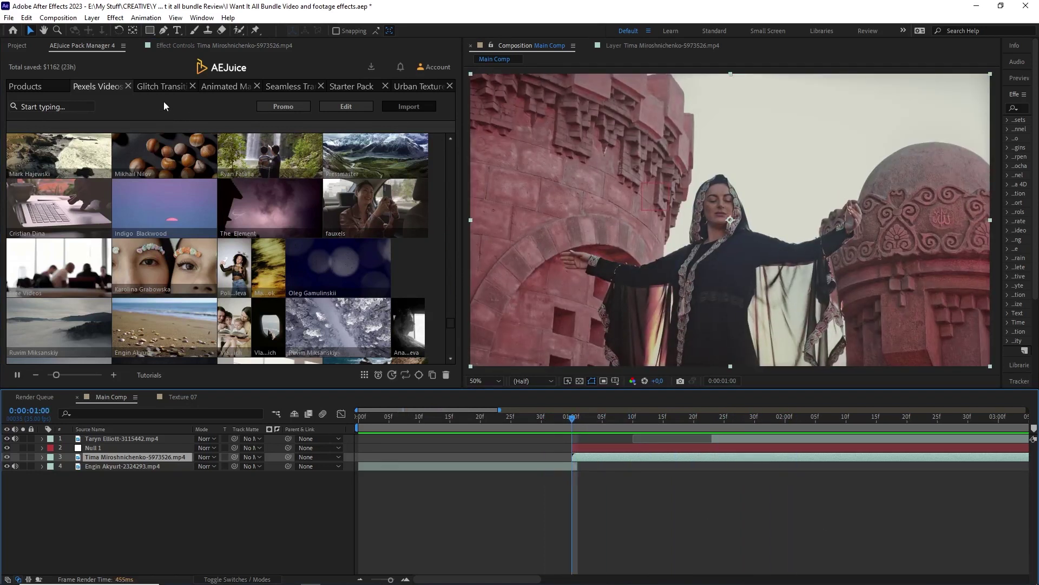
Step: Apply Glitch Transition 14 across Main Comp's clip cut and scrub to check it
click(160, 86)
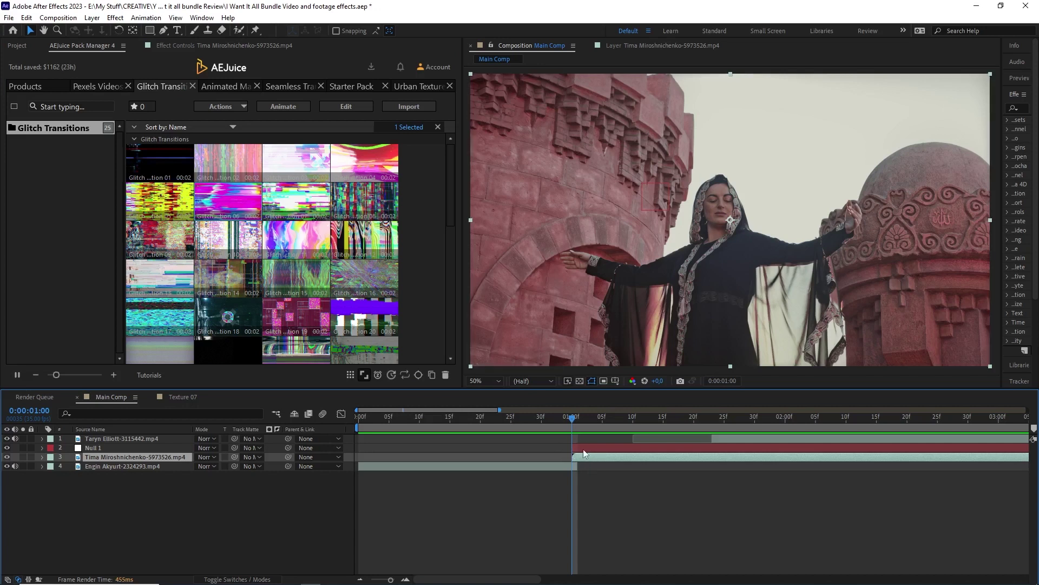
click(235, 310)
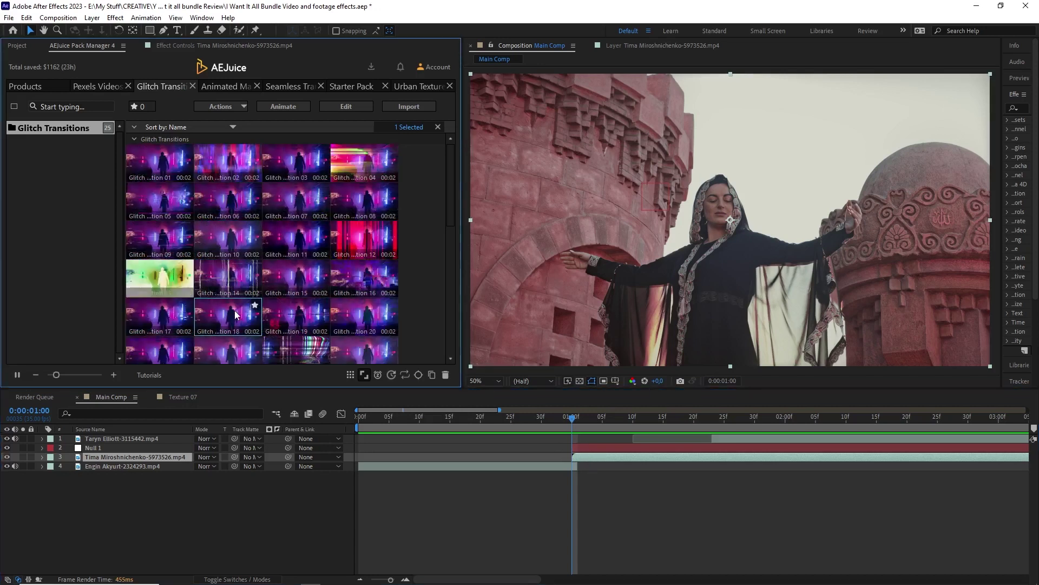
click(282, 106)
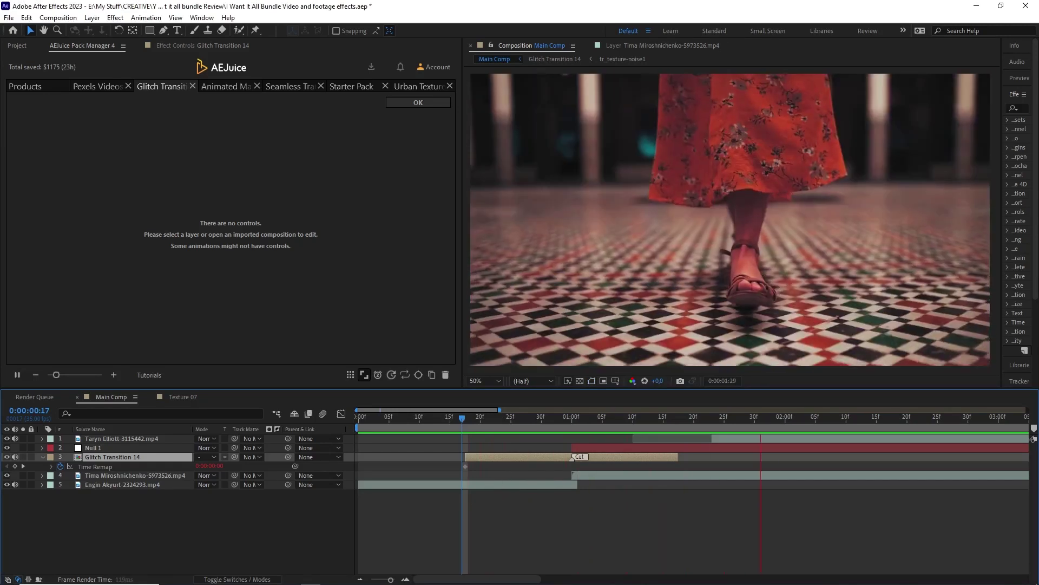
key(space)
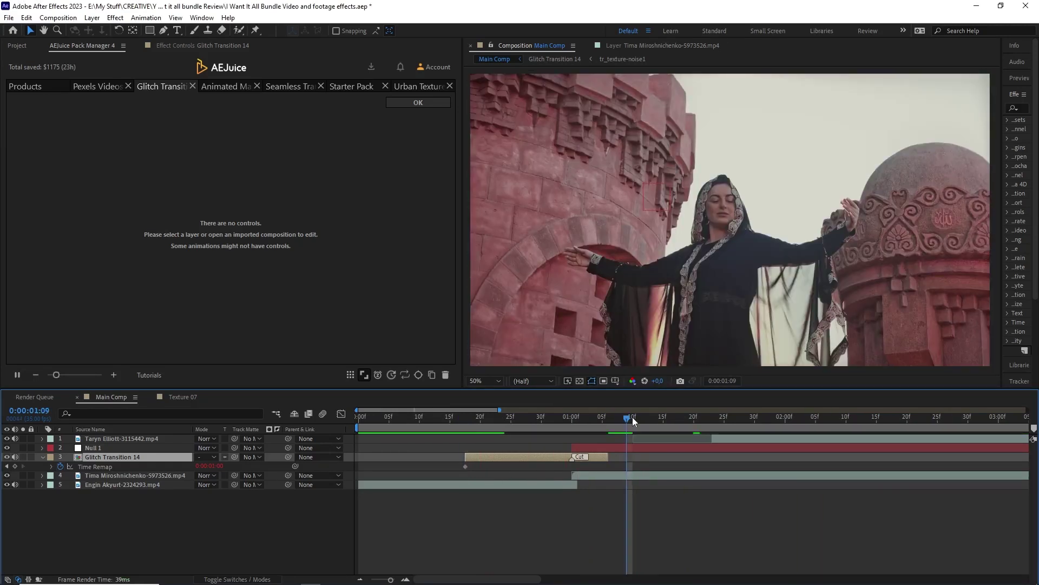
drag(633, 417, 677, 438)
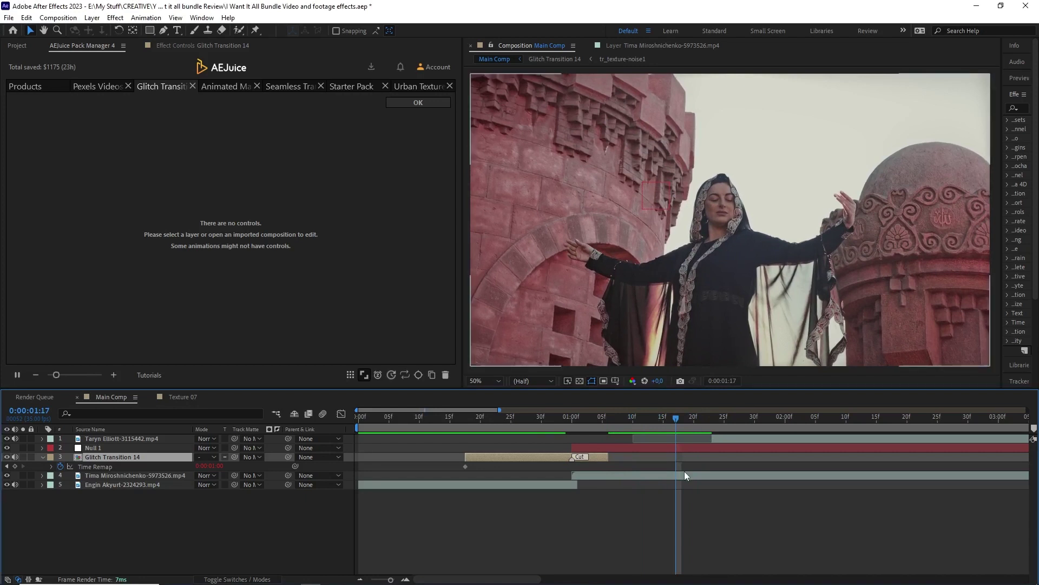
click(673, 447)
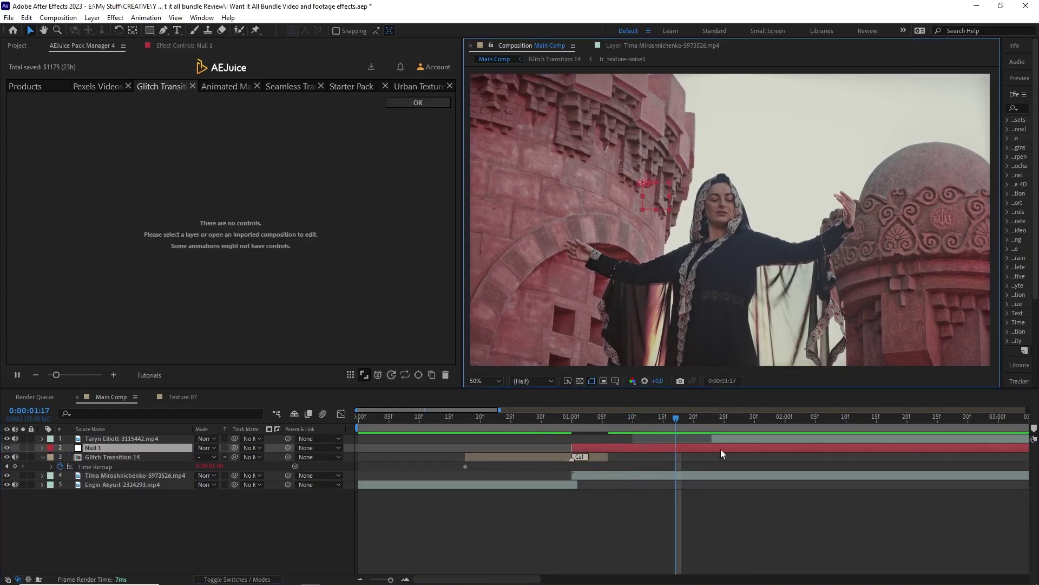
Step: Add the Shape 48 heart, Shape 47 sun and X 06 animated shapes at 1:00
click(227, 87)
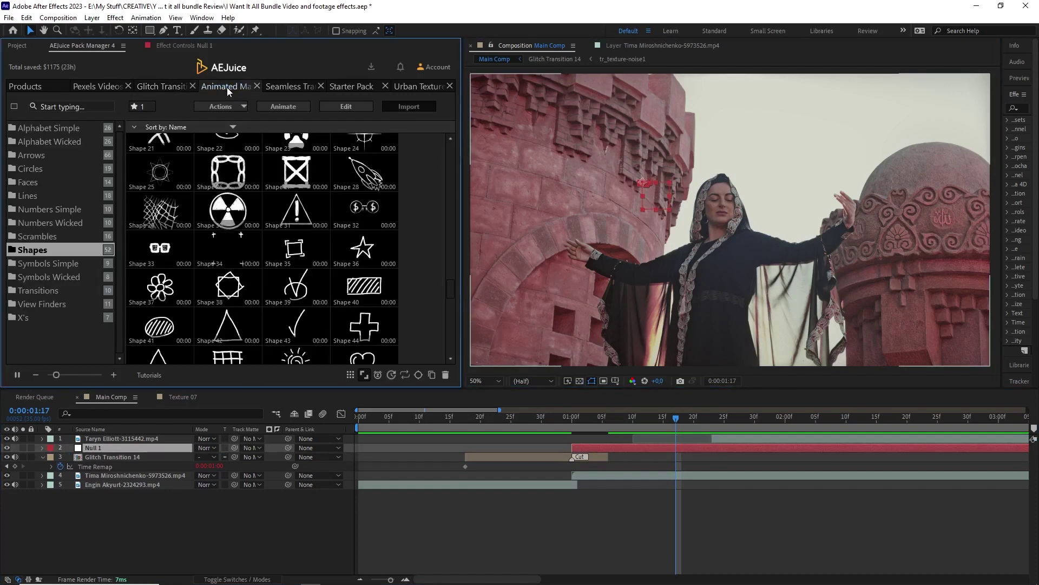
mouse_move(451, 287)
mouse_down()
mouse_move(451, 271)
mouse_move(450, 301)
mouse_up()
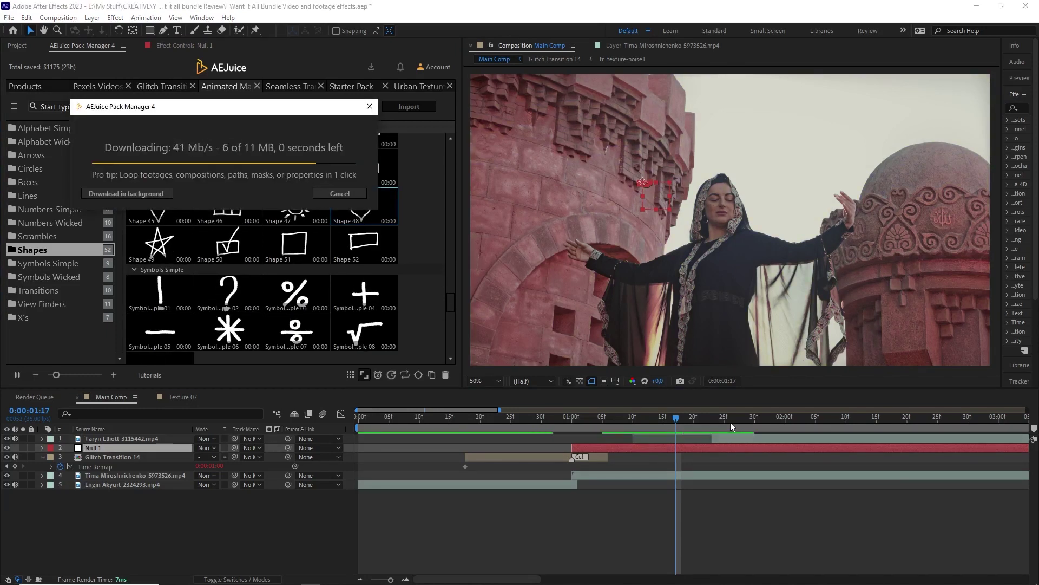
drag(162, 448, 166, 475)
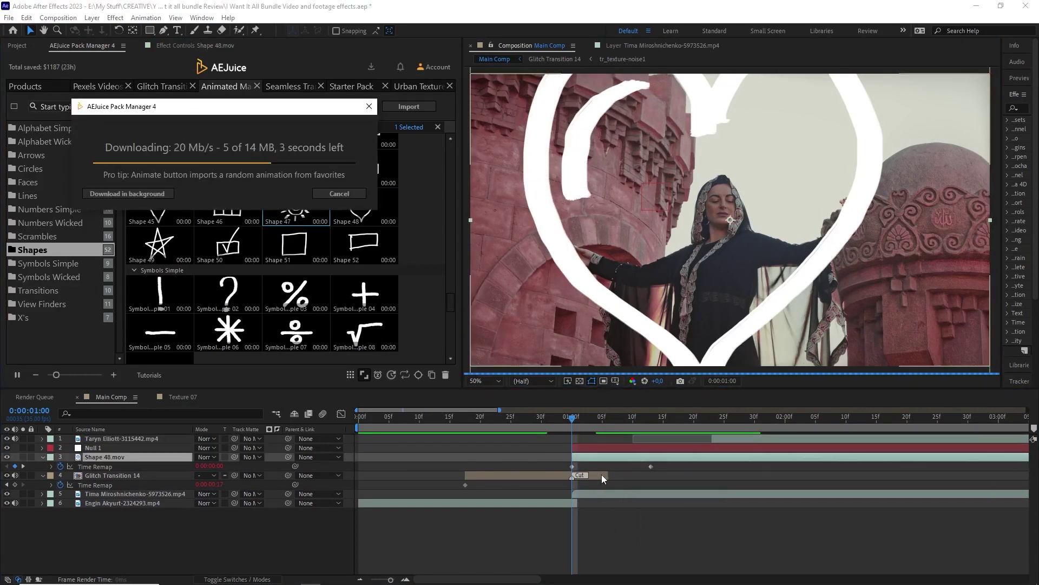
scroll(431, 261, down, 5)
drag(229, 311, 571, 450)
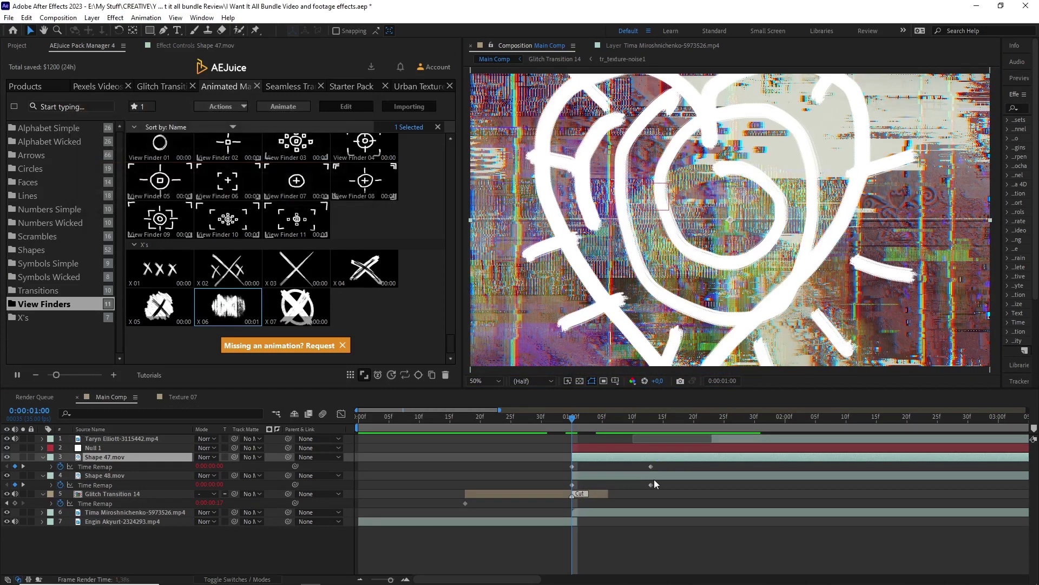
Step: Scale the three shape layers down to a small size
key(space)
key(space)
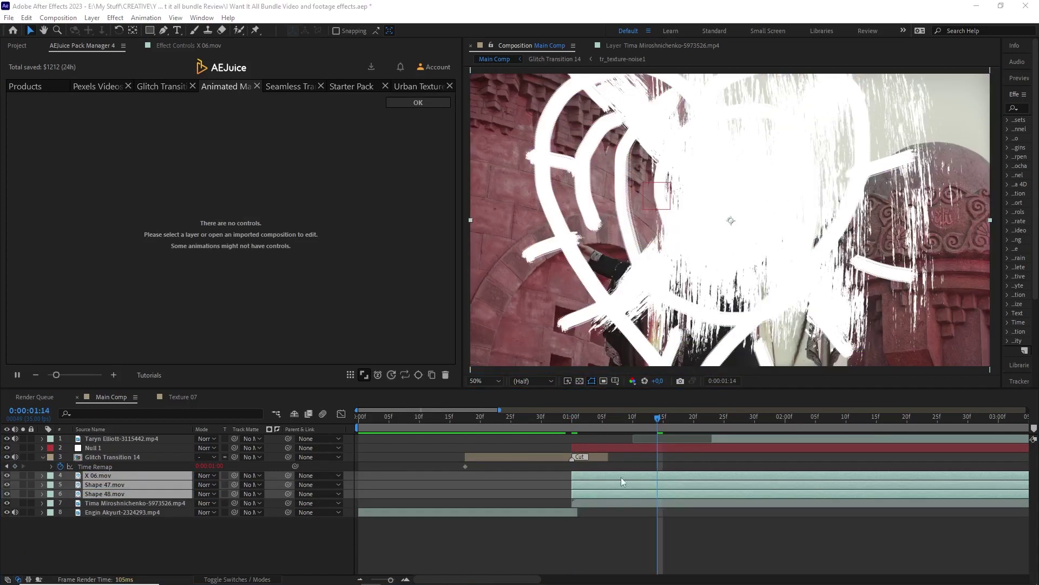
key(s)
drag(225, 486, 196, 486)
Step: Move the X shape up onto the tower and the sun shape up to the right
click(750, 242)
drag(750, 242, 675, 169)
drag(740, 213, 803, 180)
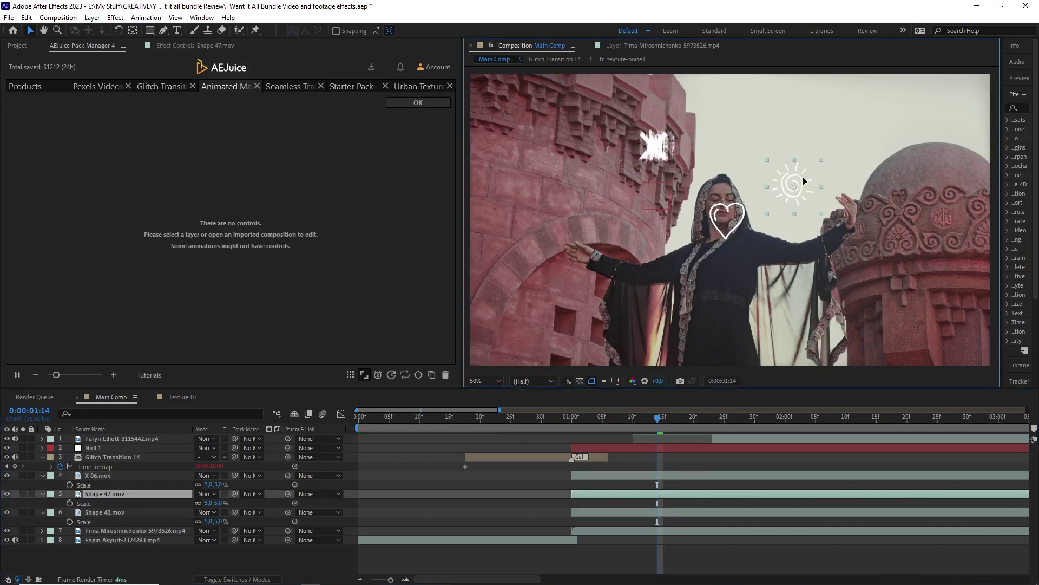
Step: Select the heart, X 06 and sun layers, parent them to Null 1, and check at 01:18
click(658, 513)
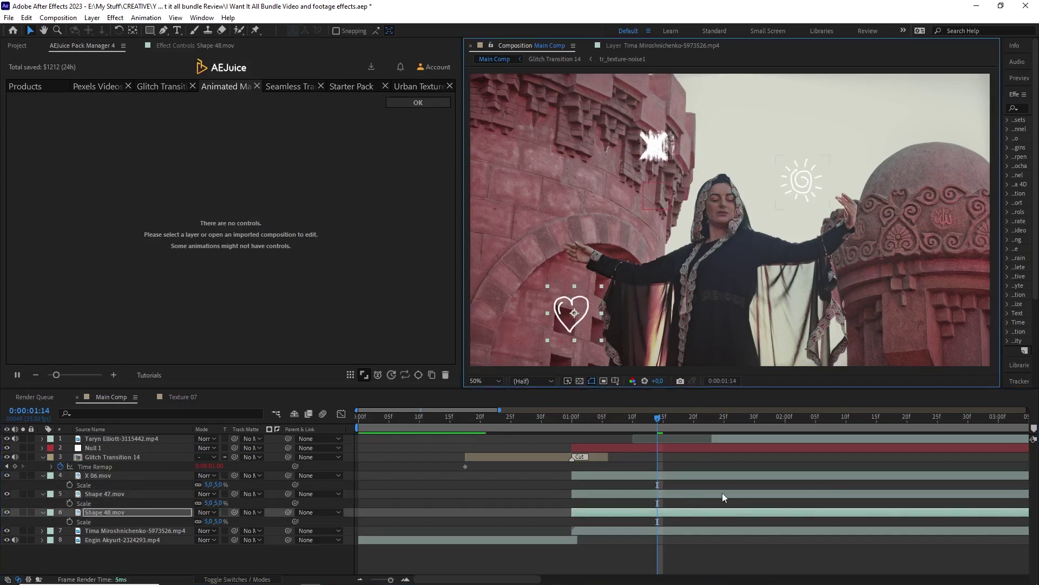
click(589, 477)
ctrl+click(592, 495)
ctrl+click(599, 515)
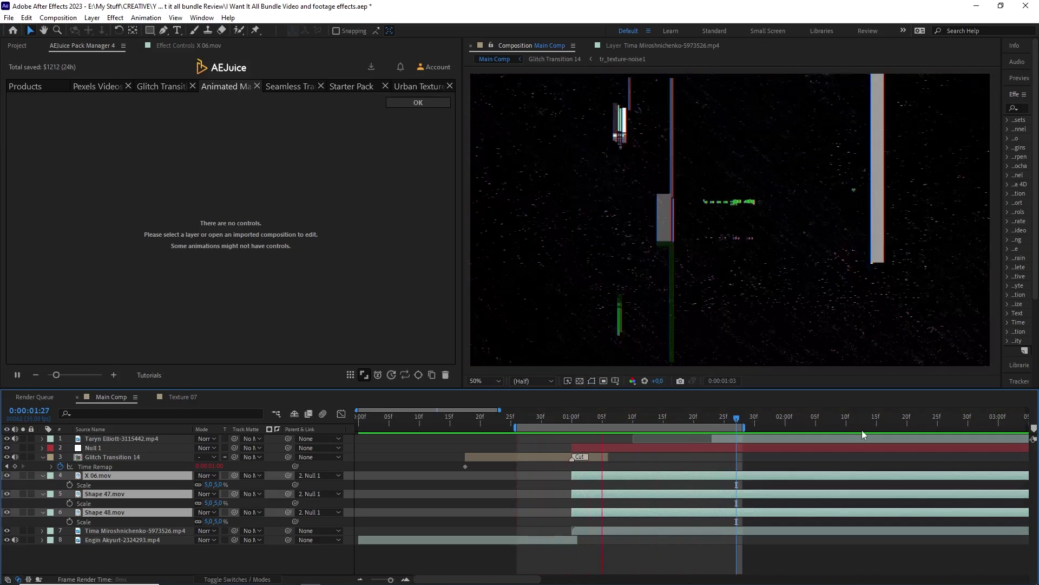
drag(615, 417, 794, 428)
Step: Apply the FishEye 02 CCW Bottom seamless transition to the dress footage layer
click(122, 438)
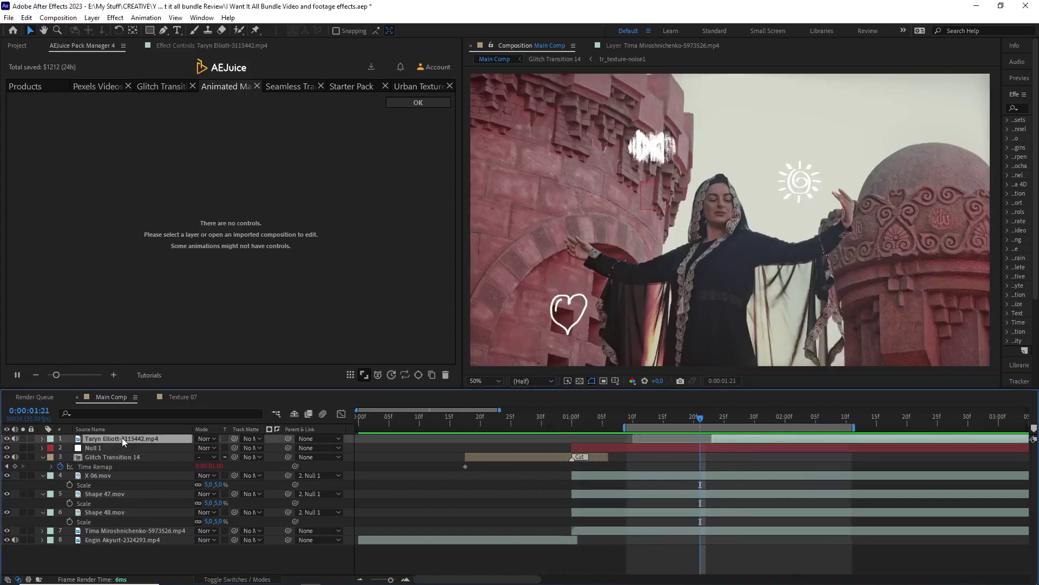
click(290, 89)
scroll(428, 272, down, 1)
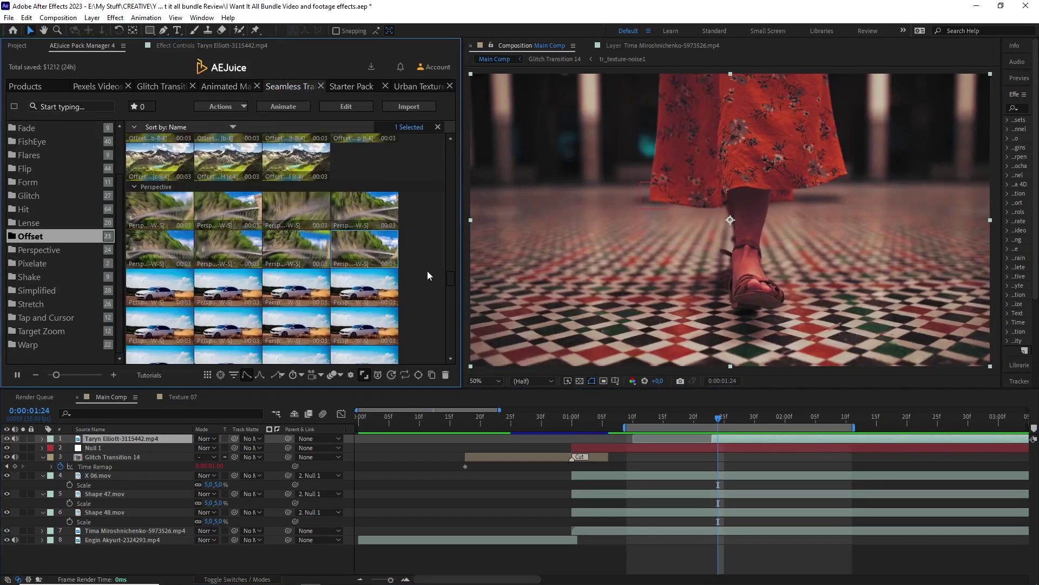
click(295, 108)
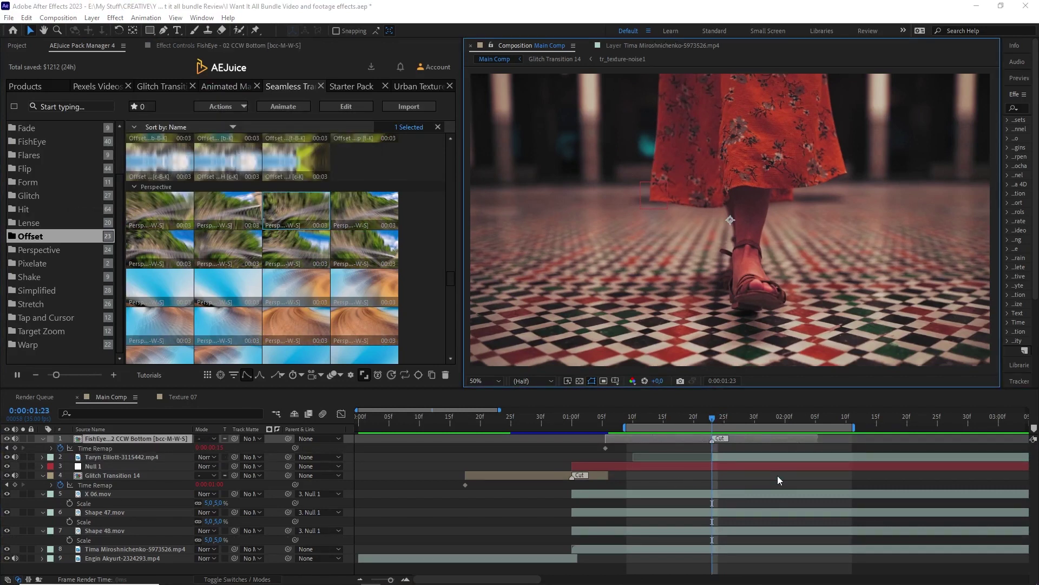
Step: Shift the FishEye layer later and preview the transition from 1:10
mouse_move(678, 440)
mouse_down()
mouse_move(781, 439)
mouse_move(713, 439)
mouse_up()
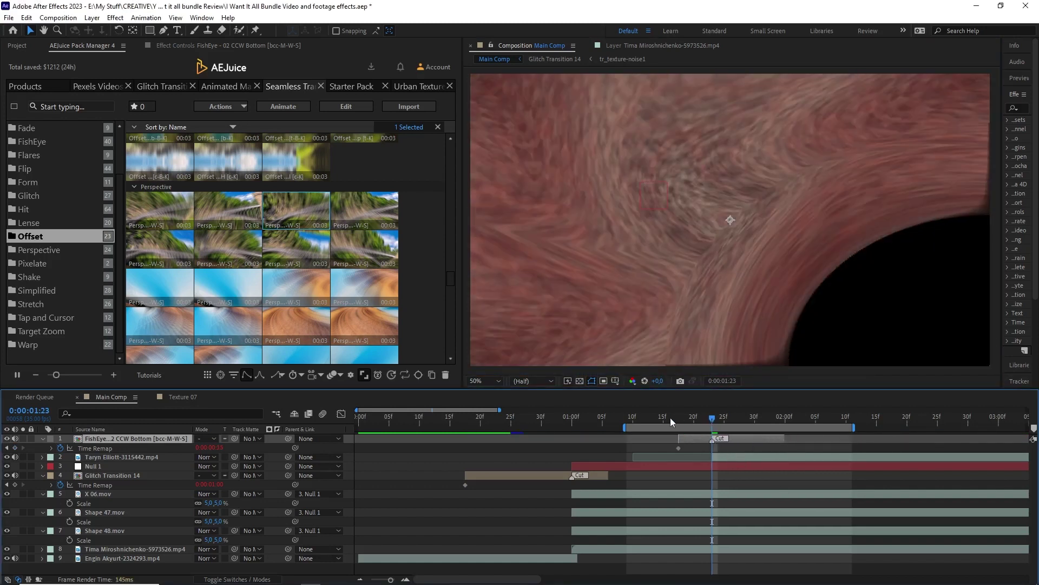
click(633, 418)
key(space)
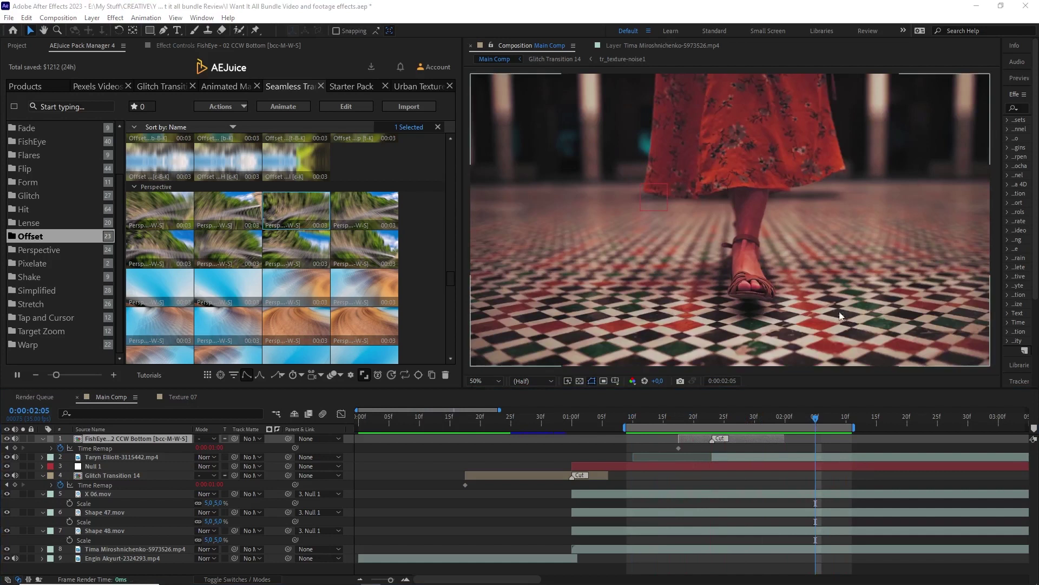
Step: Enable Neon Light, Chromatic Aberration and Glow on the FishEye 02 CCW Bottom transition and preview it
click(345, 107)
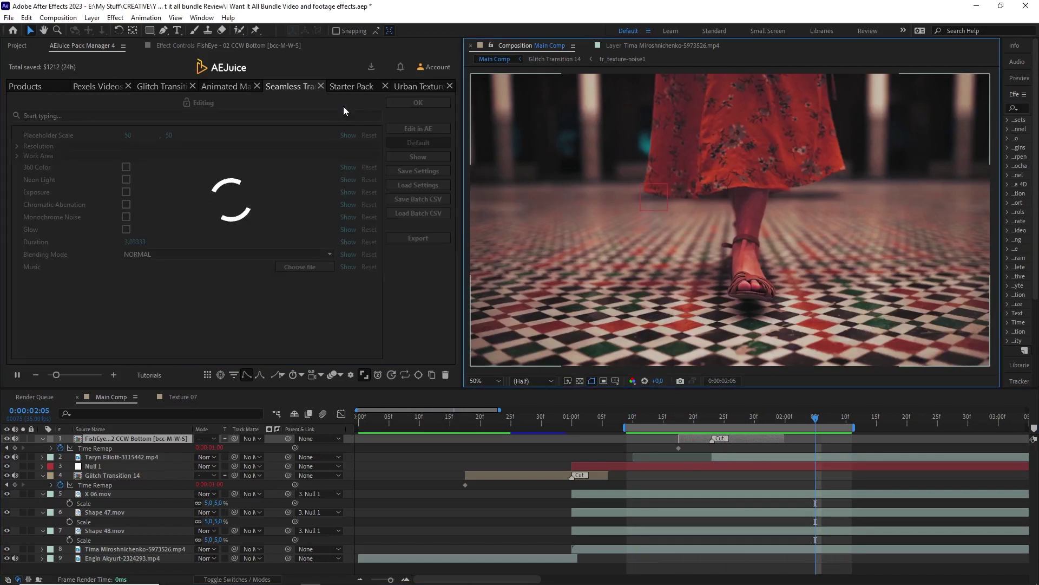
click(129, 178)
drag(744, 416, 731, 421)
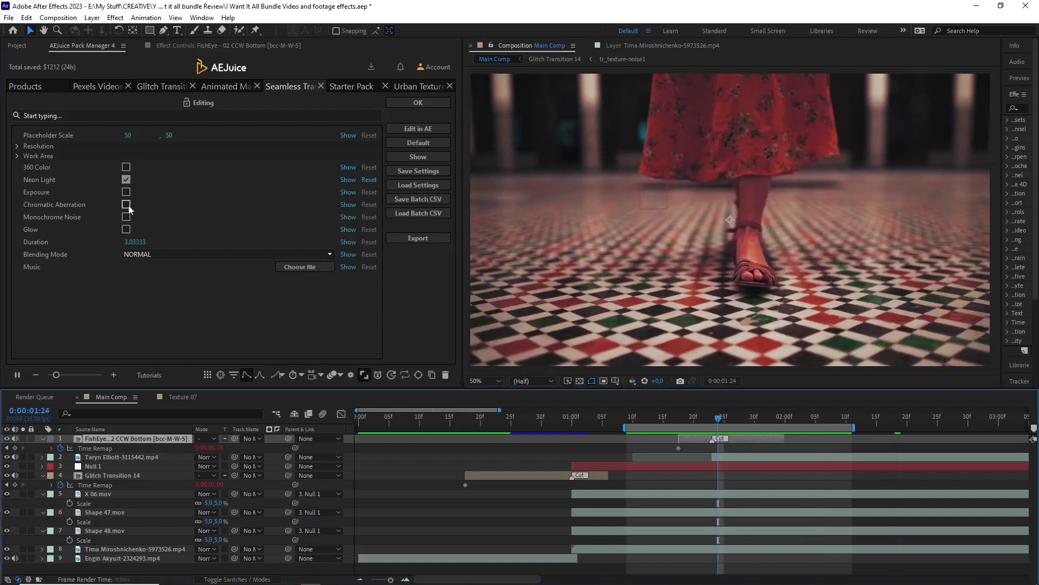
click(126, 204)
click(127, 229)
key(space)
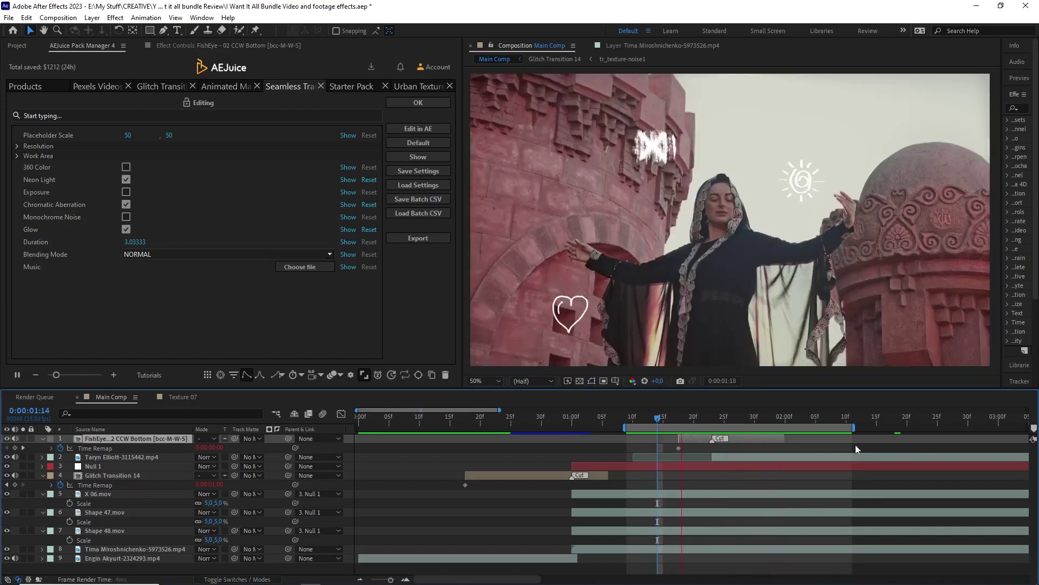
Step: Import Texture 03 from Urban Textures over the dress shot at 1:24
click(774, 457)
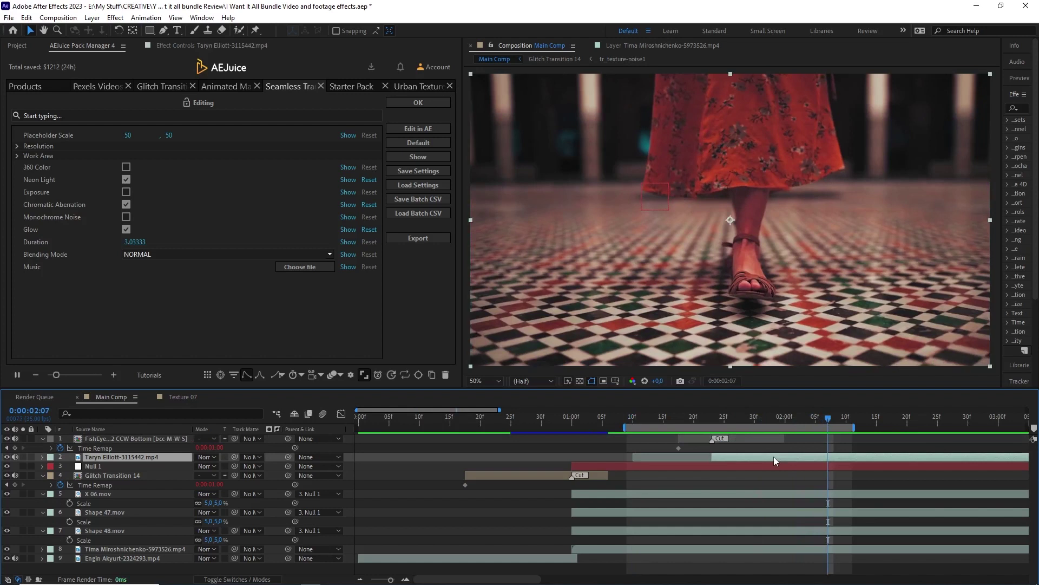
click(419, 102)
click(424, 86)
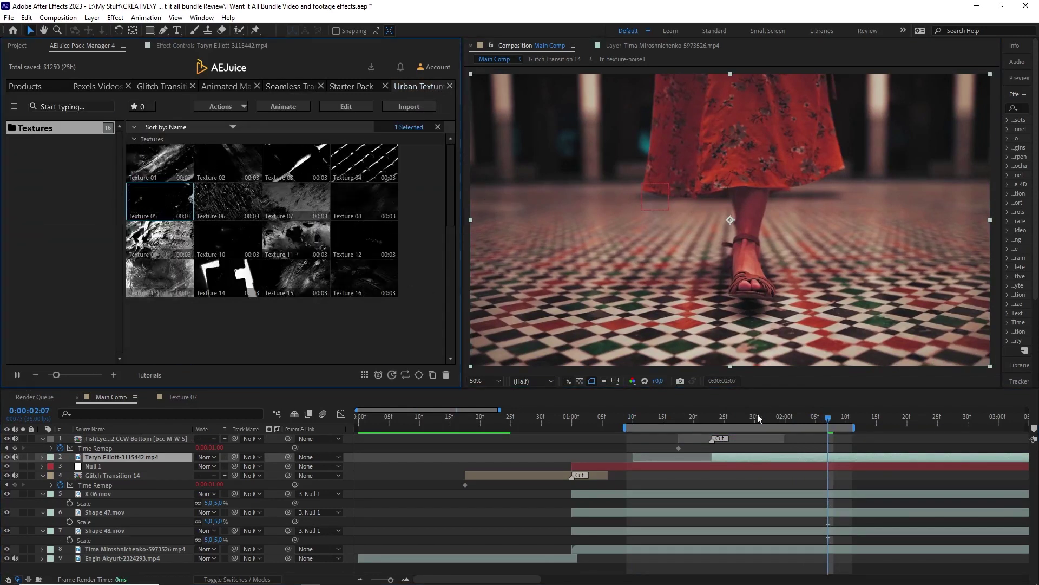
click(717, 419)
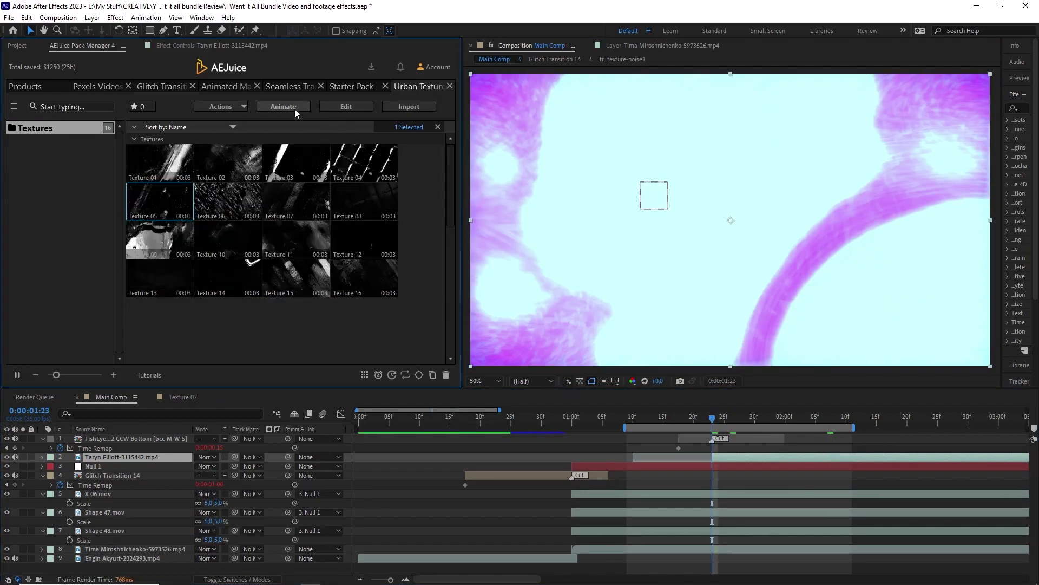
click(290, 104)
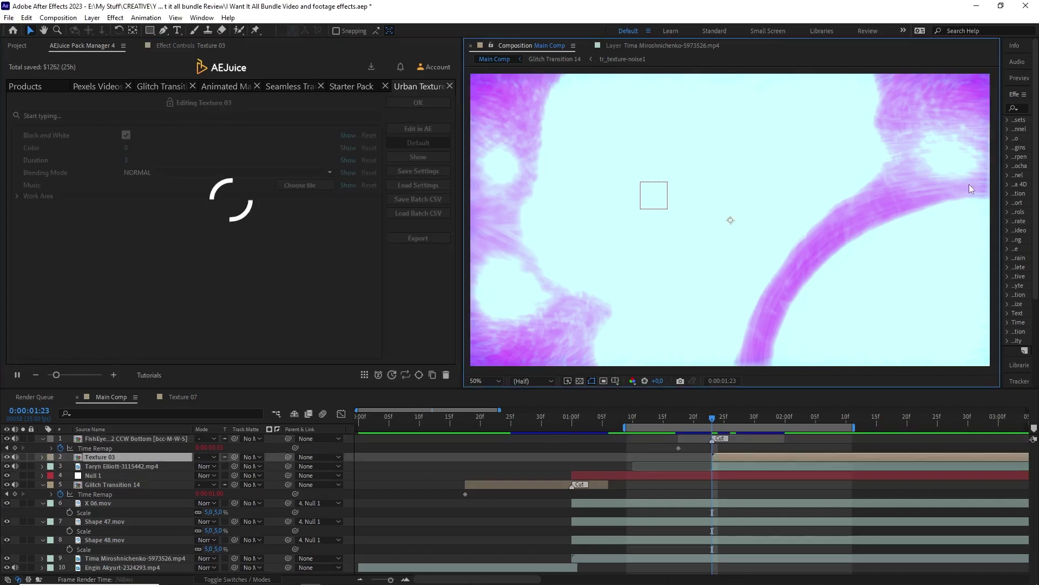
click(791, 421)
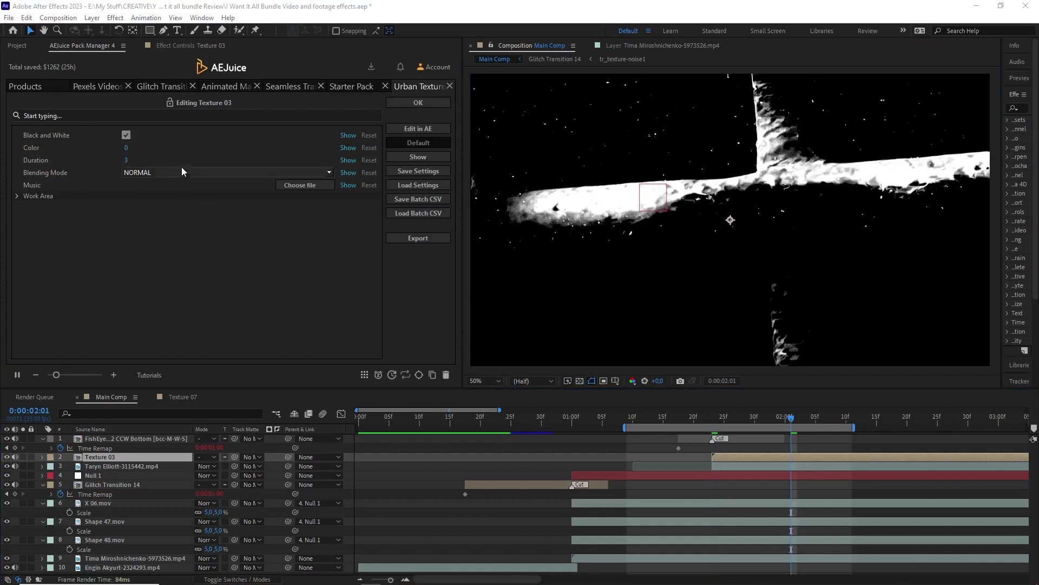
Step: Make the texture coloured with Color 56 and ADD blending mode
click(127, 139)
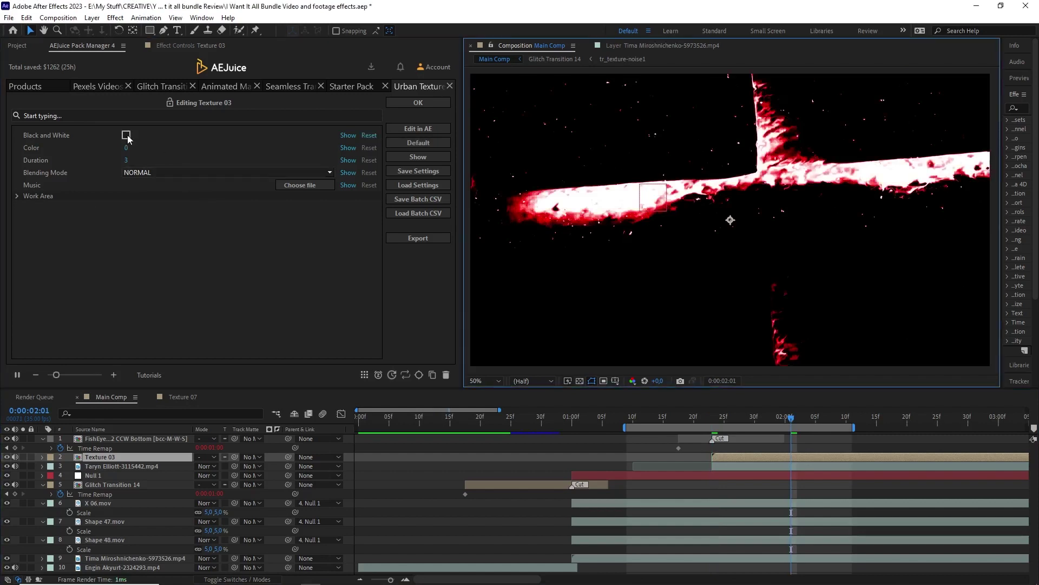
drag(125, 148, 142, 151)
click(144, 172)
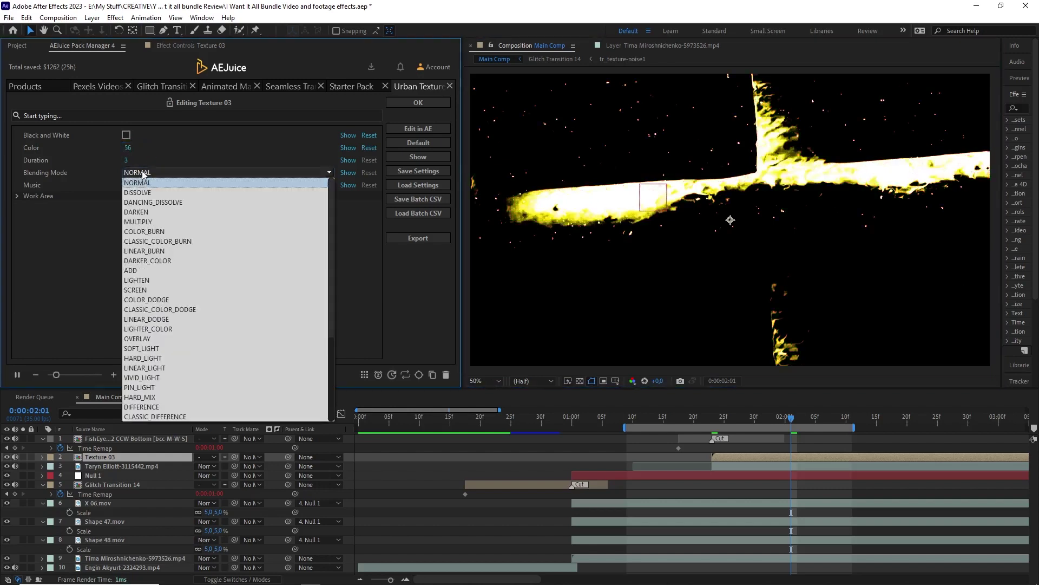
click(135, 270)
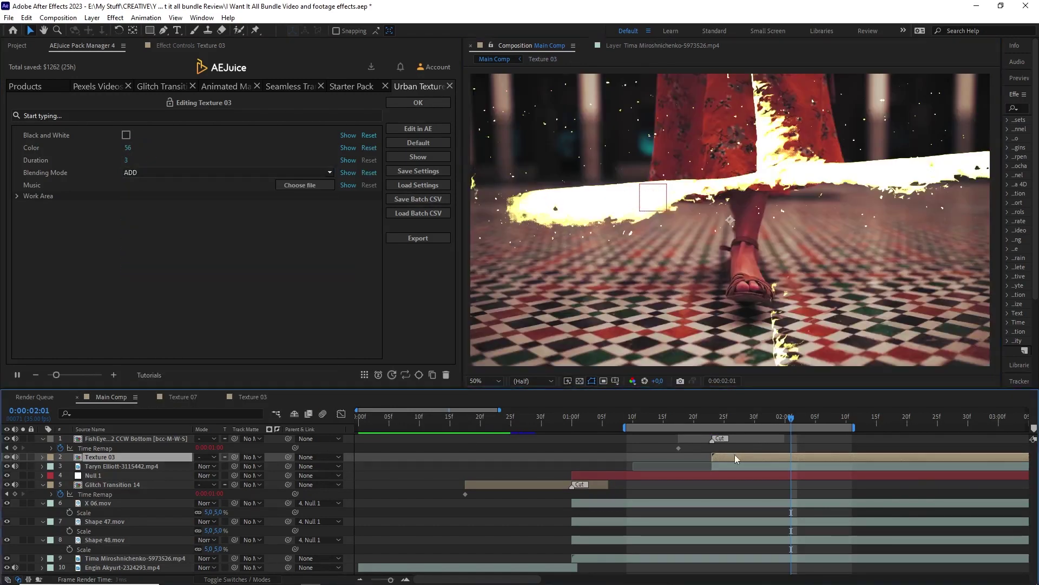
Step: Lower the texture layer's opacity to 20% and preview the textured shot
key(t)
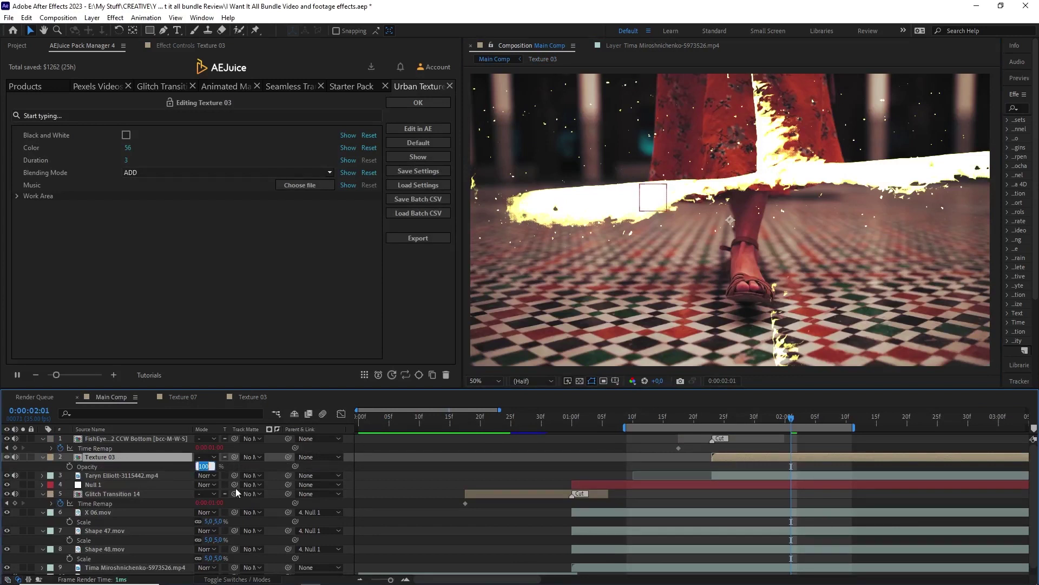
text(20)
key(Return)
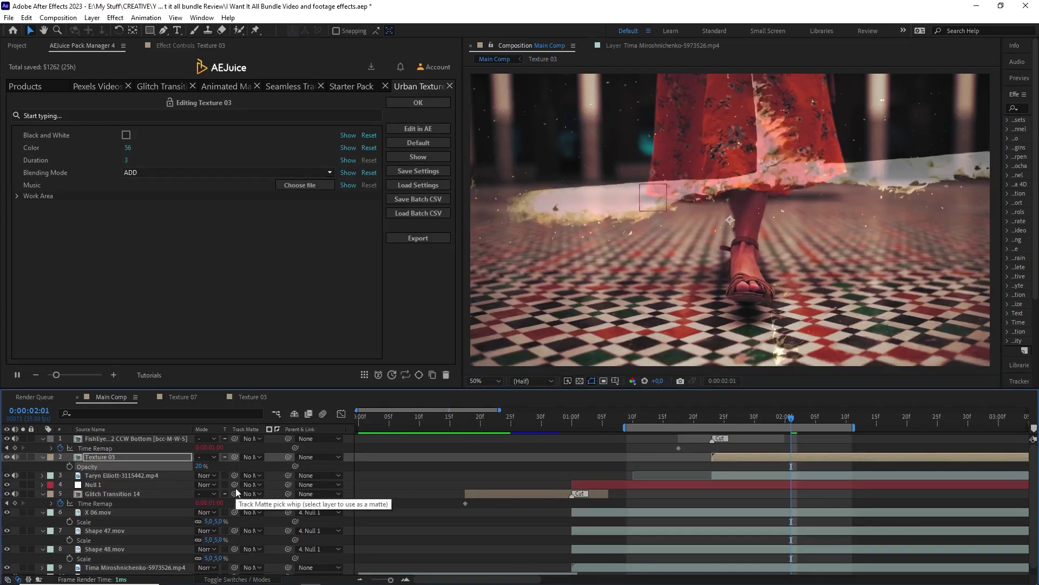
key(space)
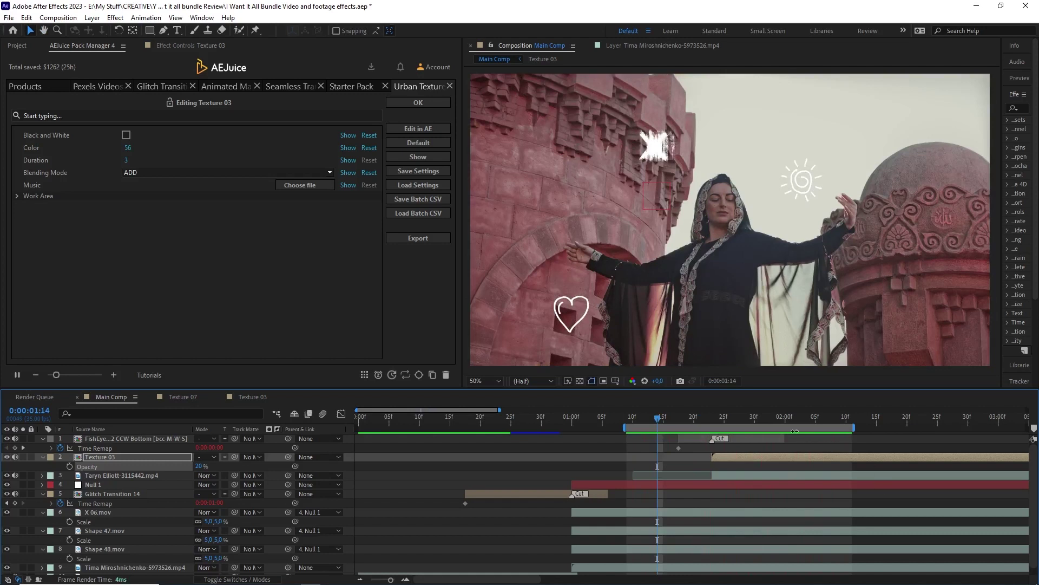
drag(792, 430, 905, 426)
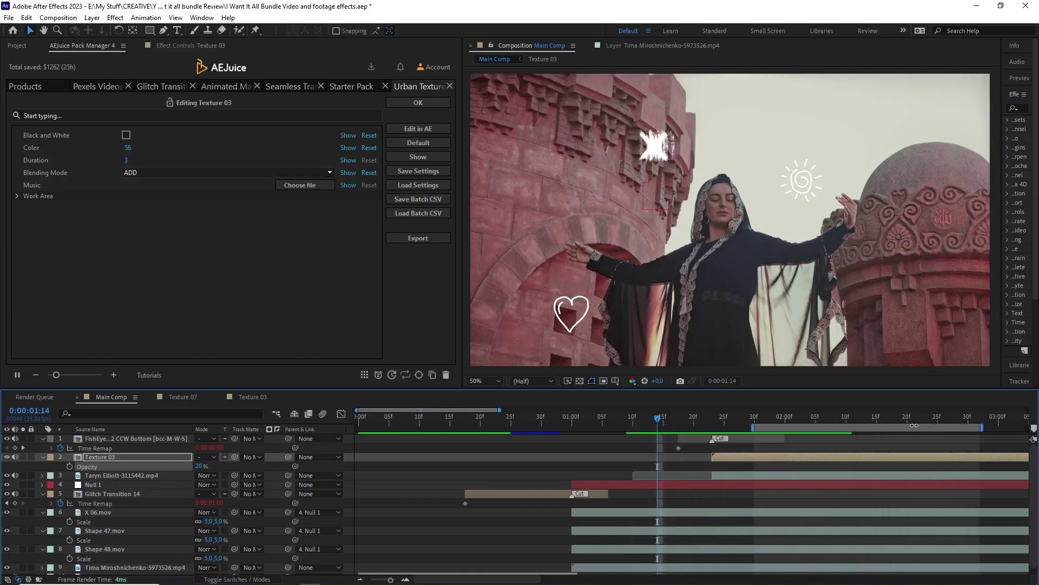
key(space)
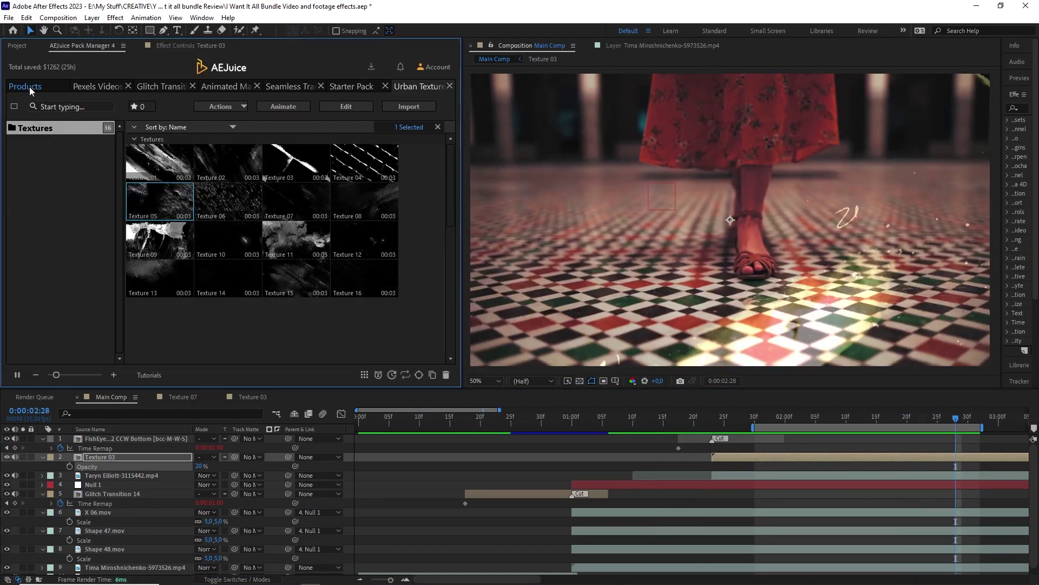
Step: Return to the AEJuice product catalogue and open the Sound Effects Free pack
click(29, 87)
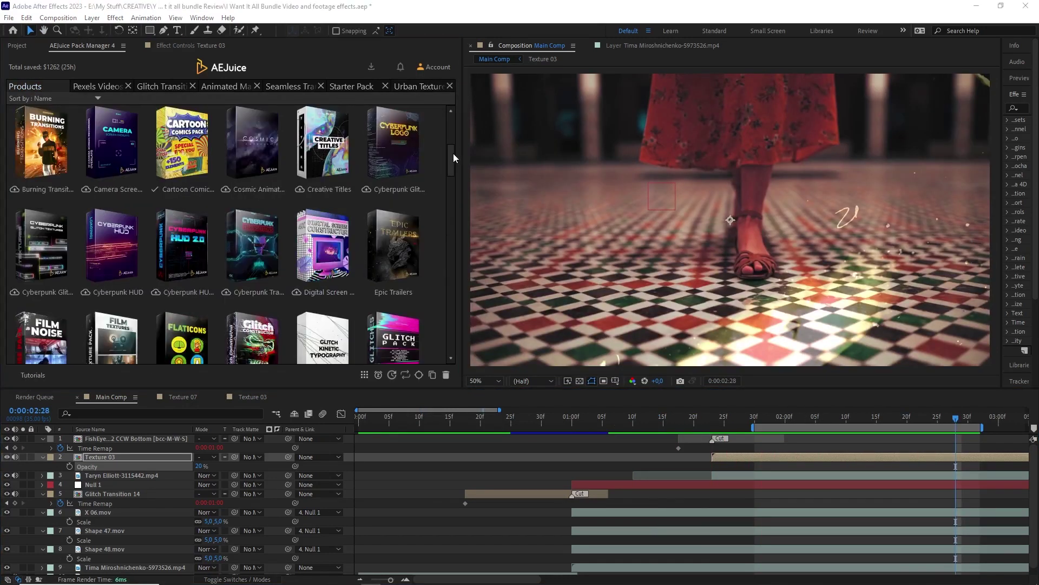
drag(453, 154, 462, 280)
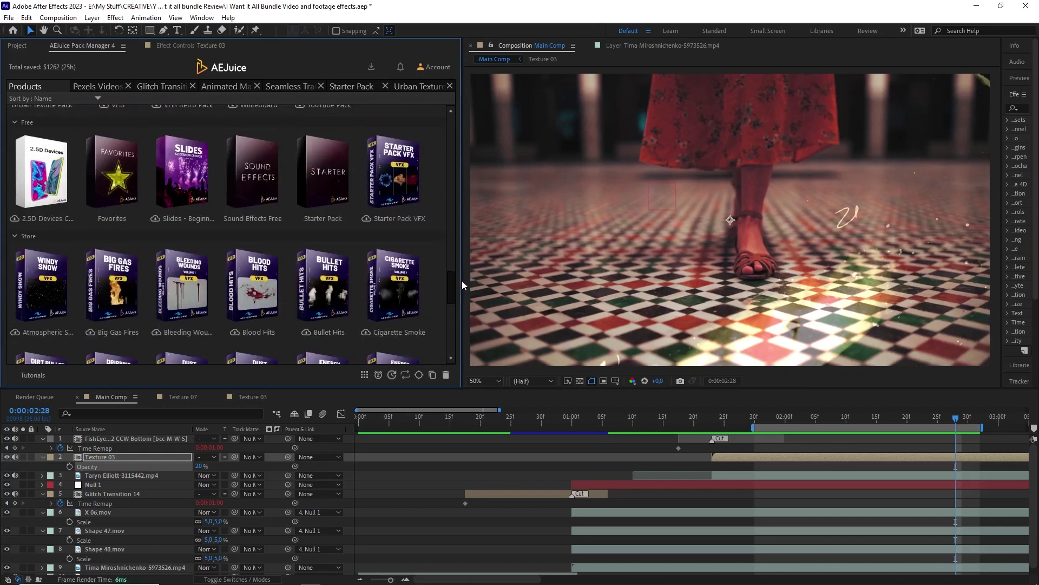
click(253, 170)
scroll(402, 317, down, 5)
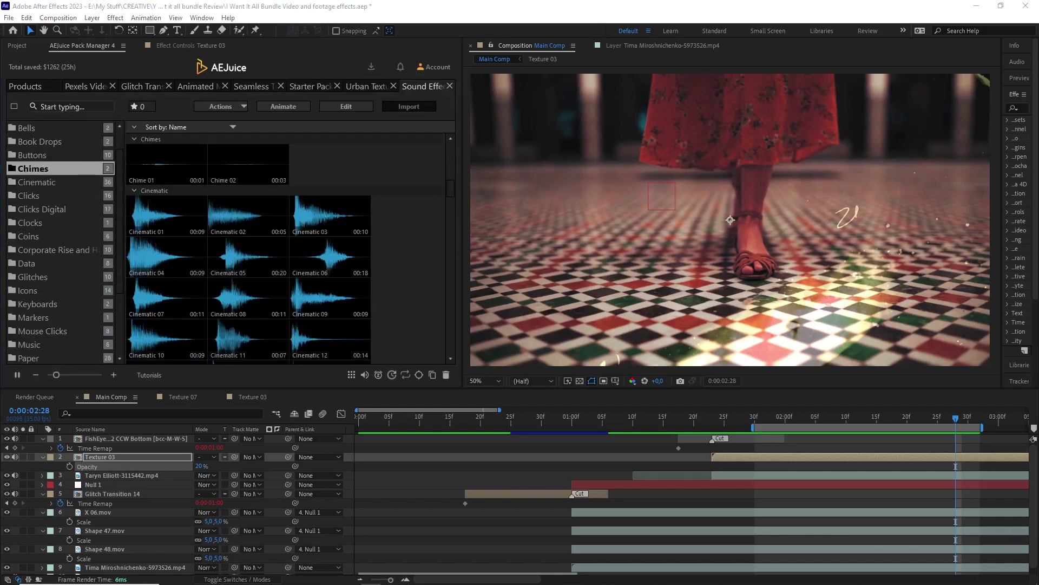
Step: Browse the Cinematic, Icons, Music and Subdrop Low sound effect folders
click(38, 184)
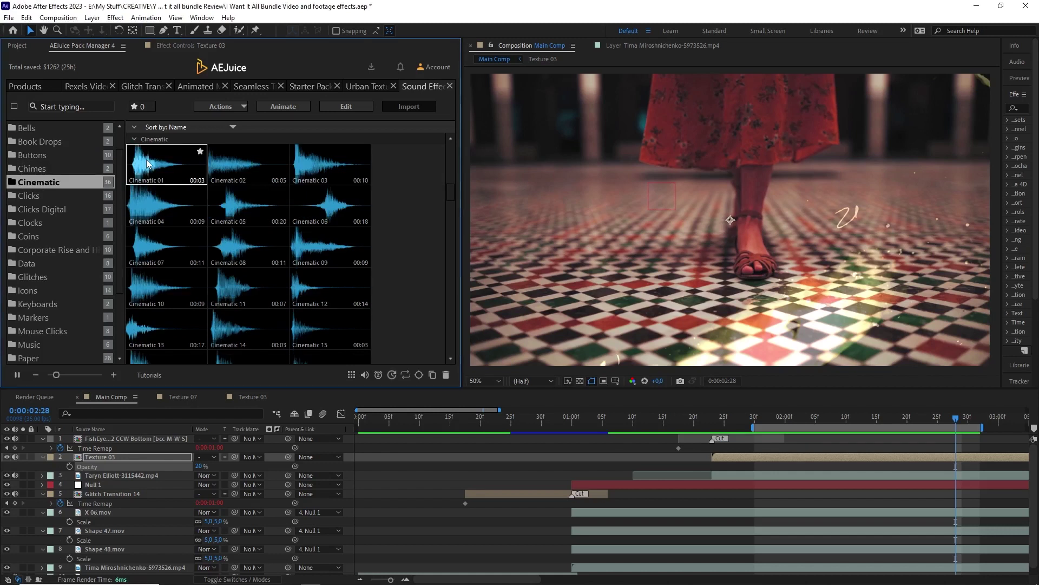
click(27, 290)
scroll(54, 324, down, 3)
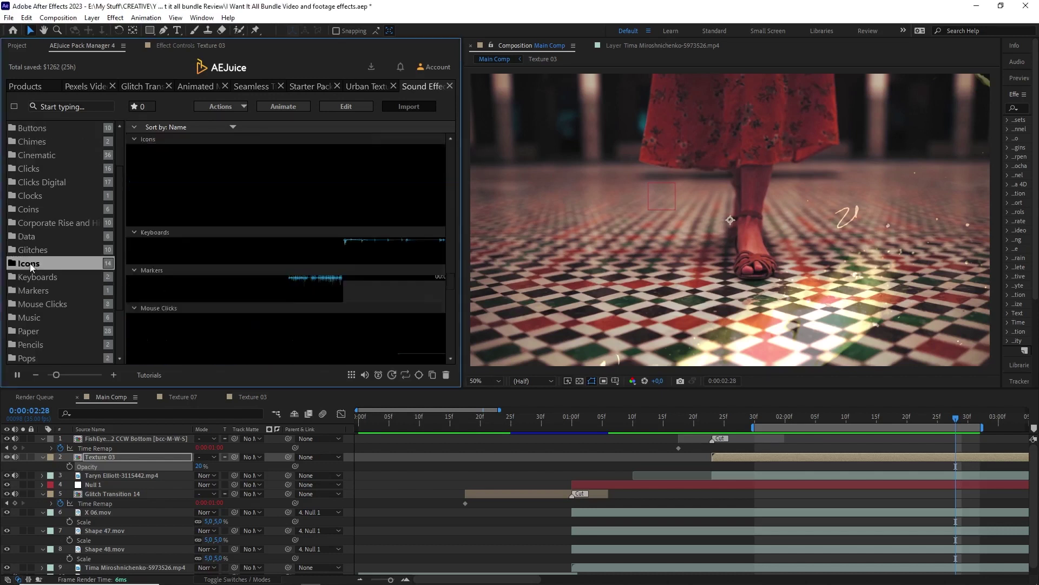
click(33, 251)
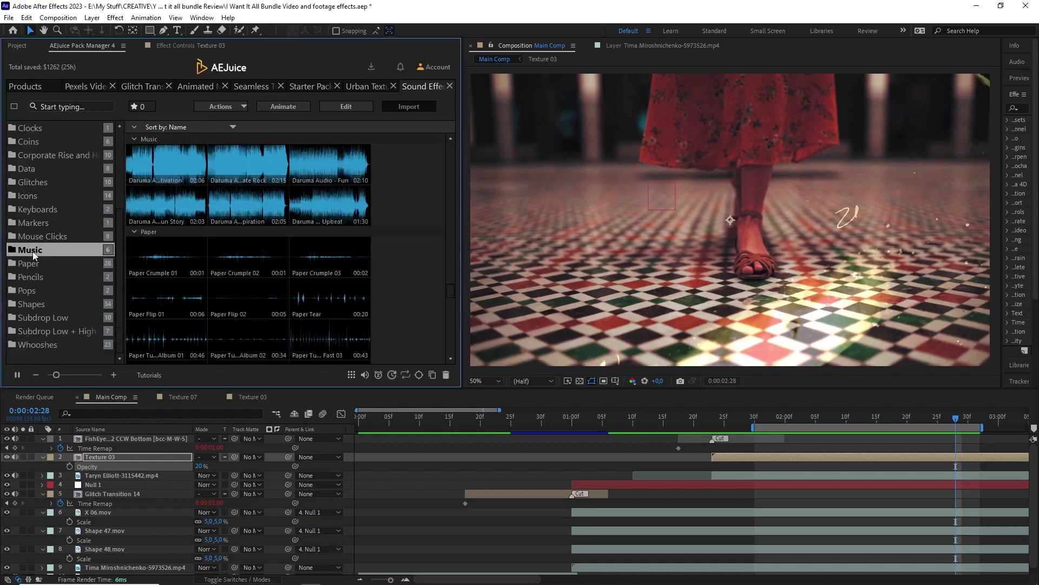
click(47, 317)
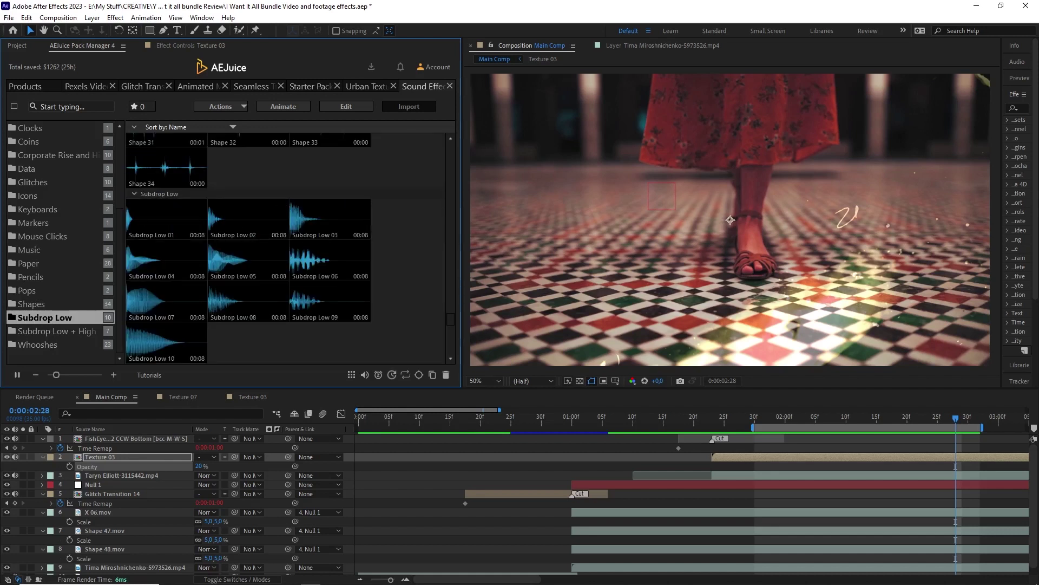
Step: Scroll the Subdrop Low sound grid, then bring up the enlarged full product catalogue
scroll(425, 318, down, 8)
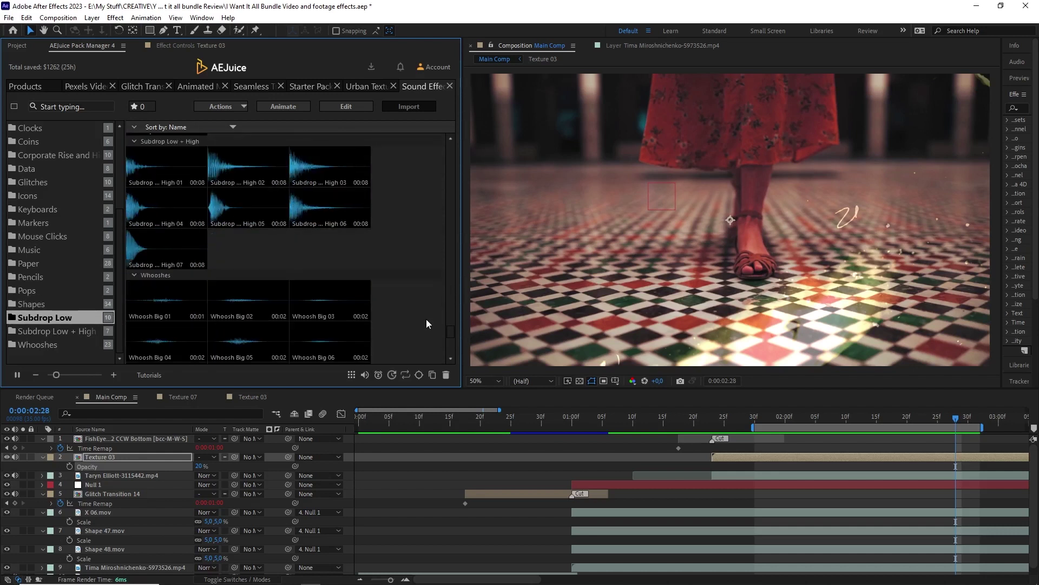
scroll(427, 321, down, 3)
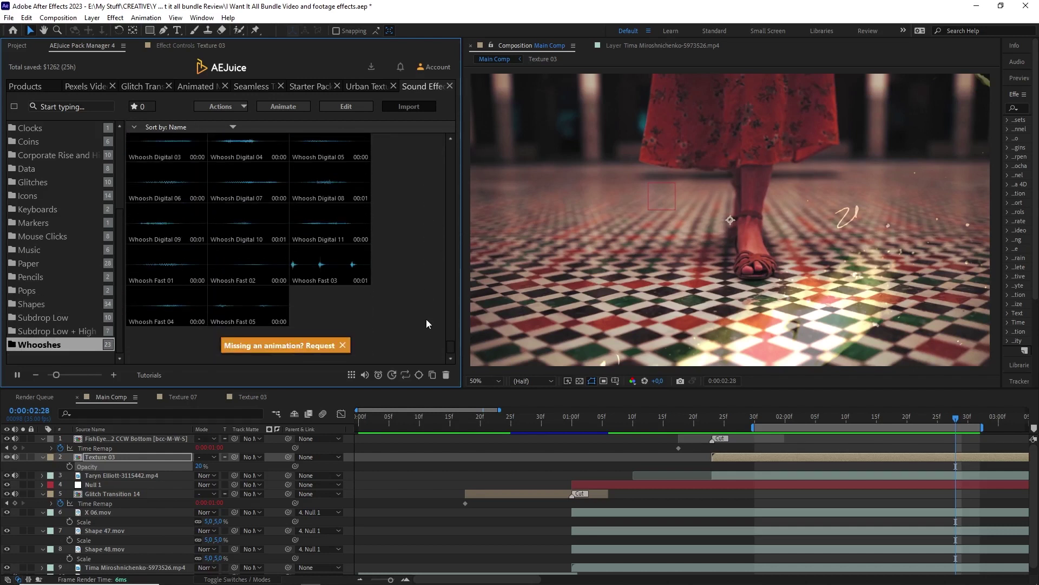
scroll(427, 320, up, 8)
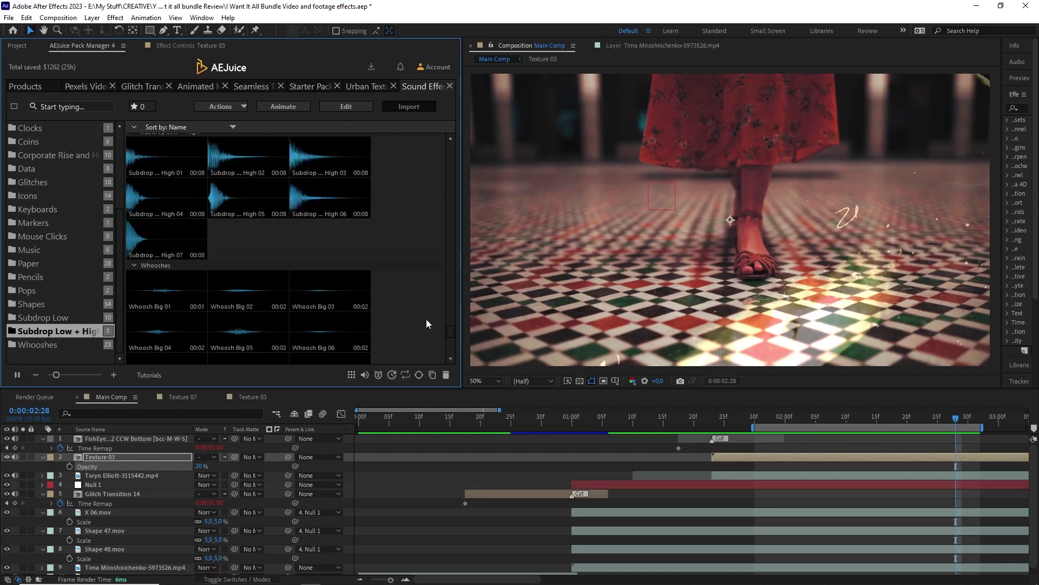
scroll(427, 319, up, 10)
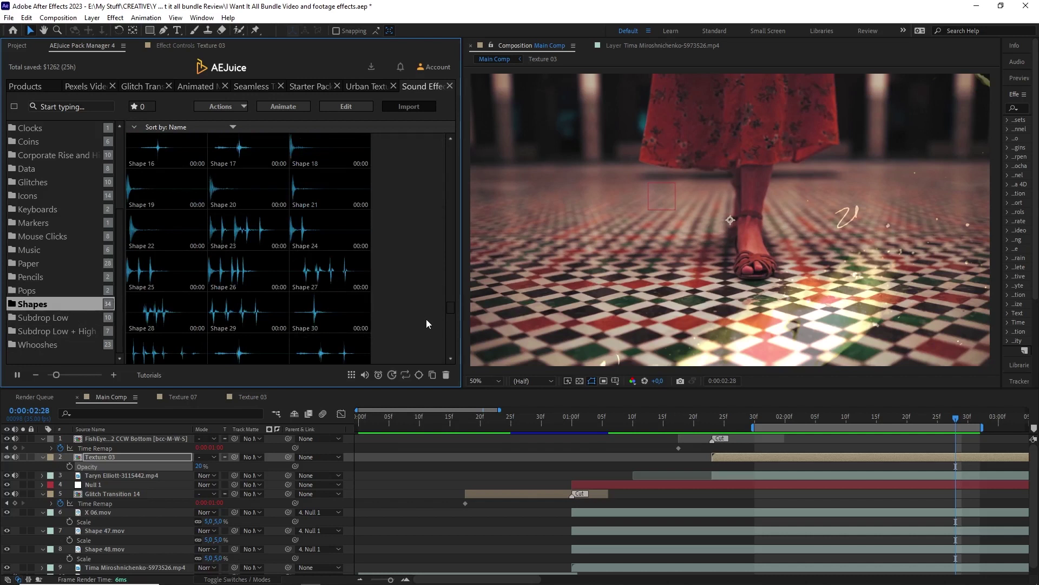
scroll(427, 319, up, 8)
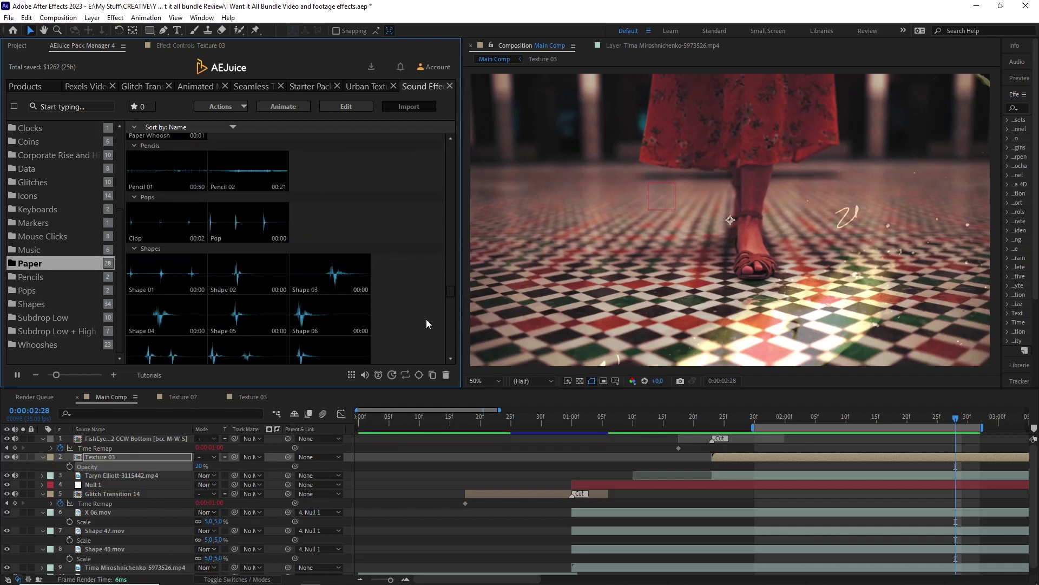
scroll(426, 320, up, 6)
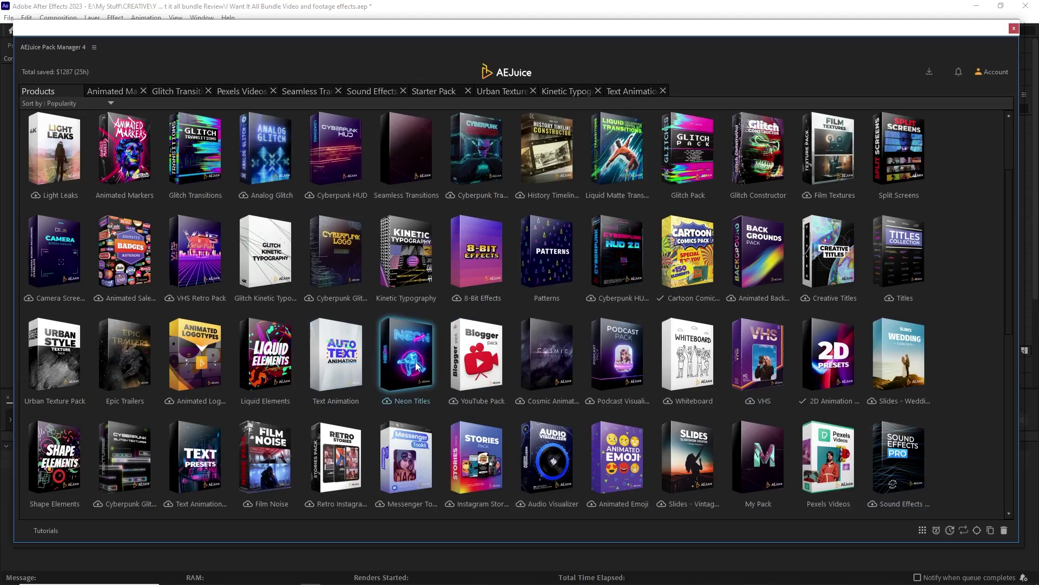
mouse_move(417, 367)
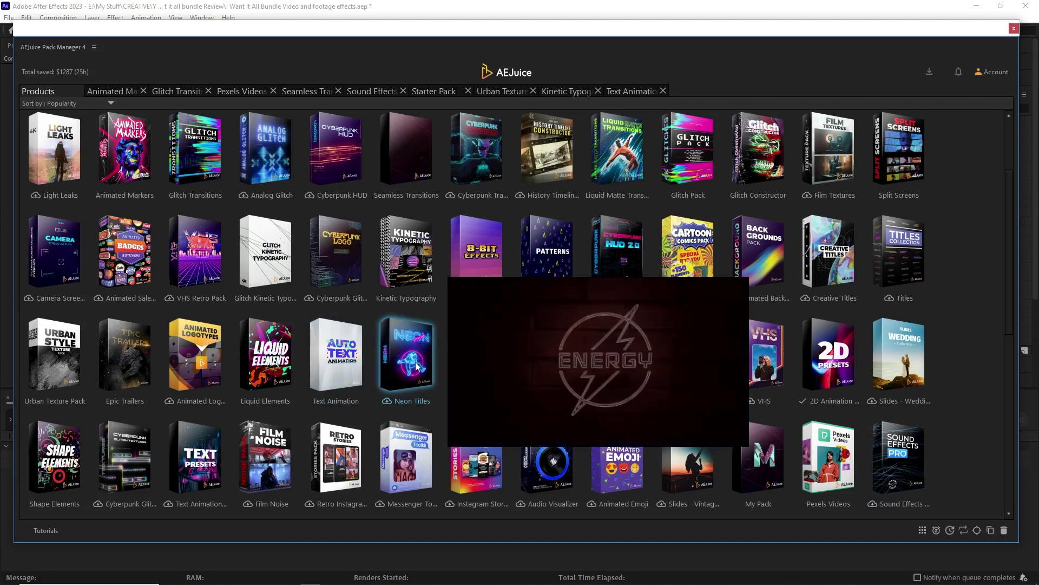
mouse_move(765, 242)
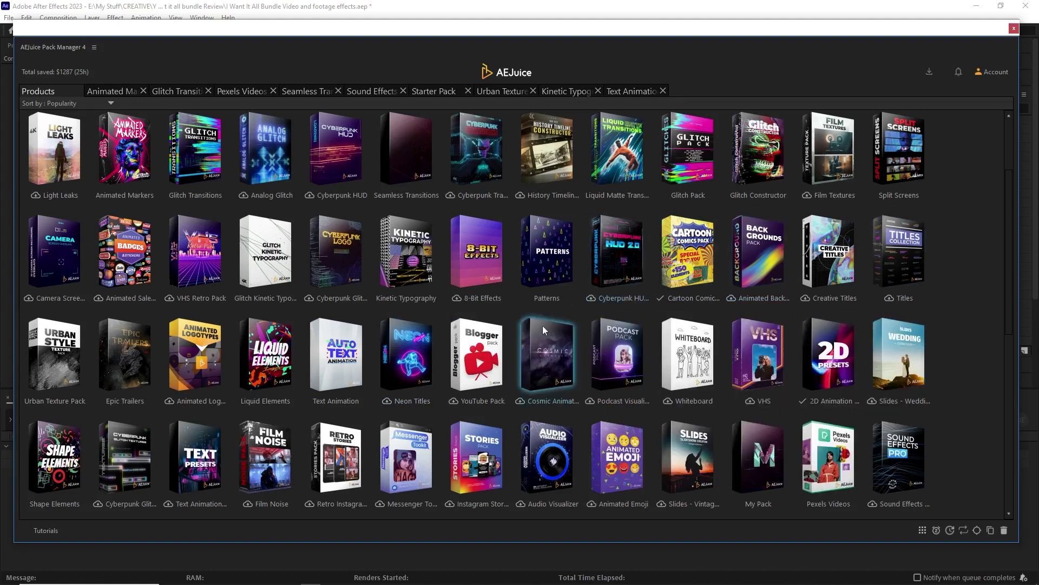
mouse_move(487, 349)
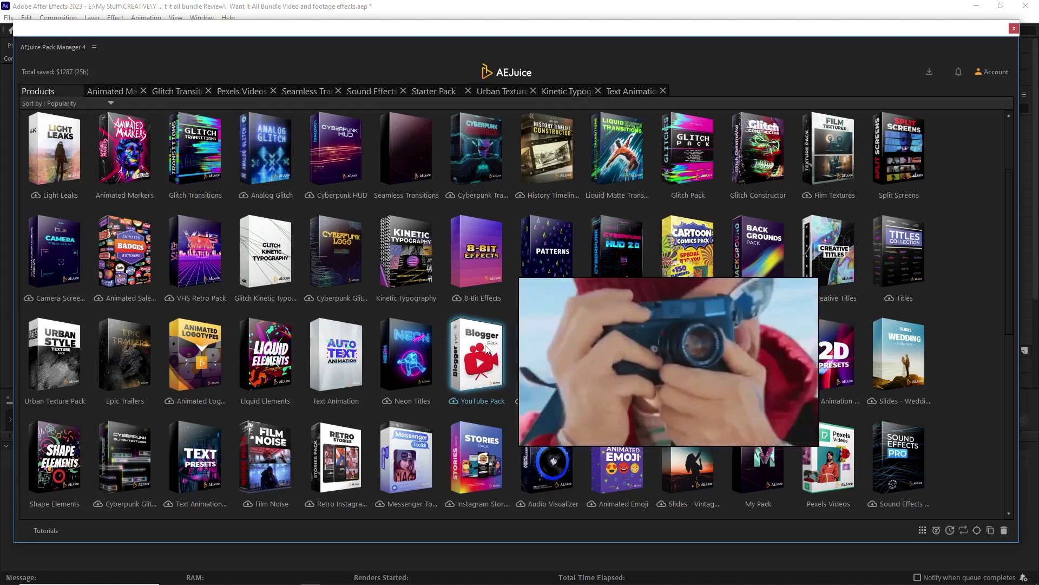
scroll(985, 392, down, 2)
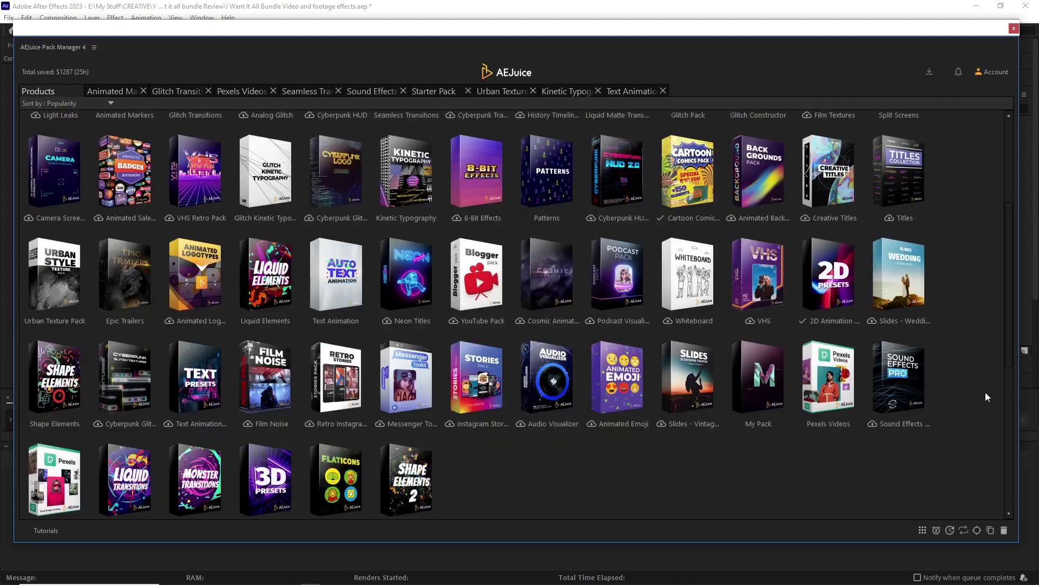
mouse_move(330, 475)
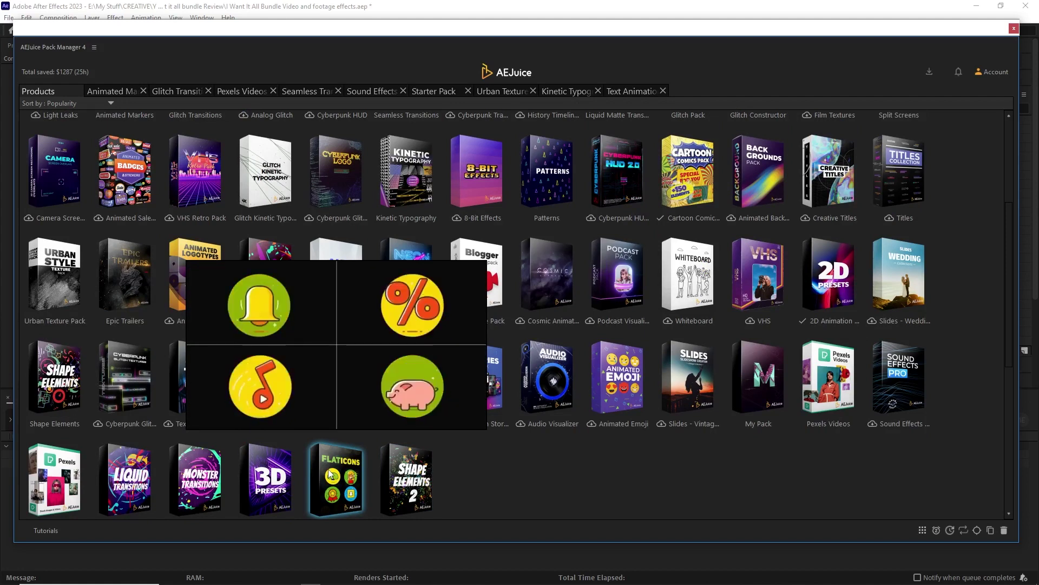
mouse_move(189, 183)
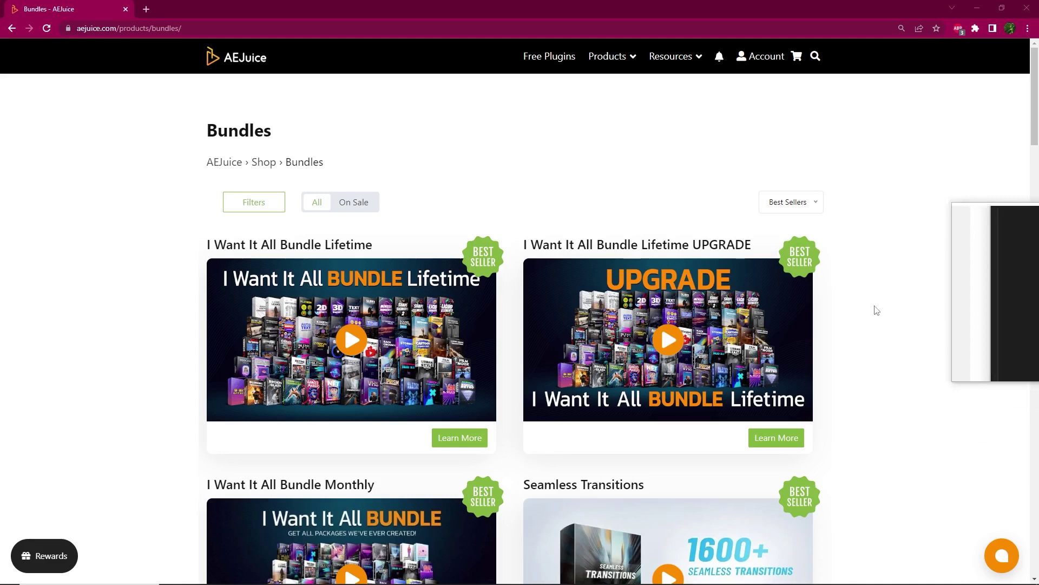
Step: Open the I Want It All Bundle Lifetime page and scroll to its Products included price list
mouse_move(340, 274)
mouse_move(343, 484)
scroll(343, 487, down, 6)
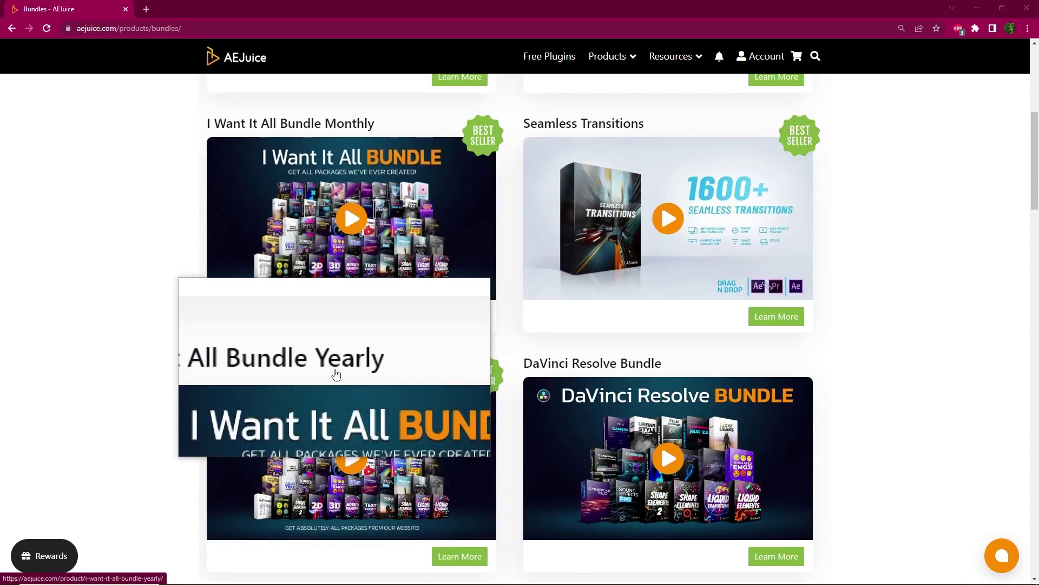
click(336, 373)
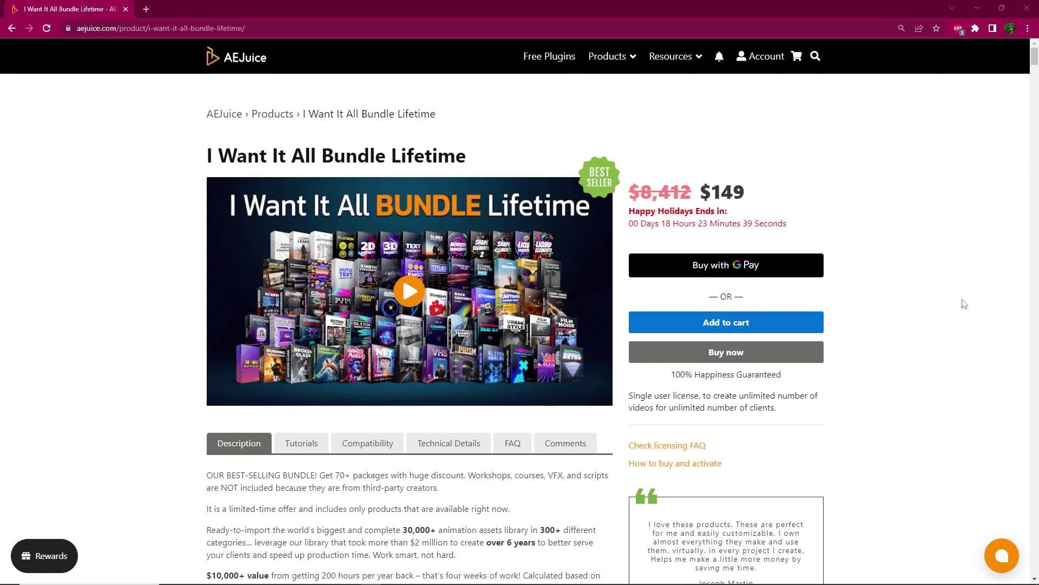
scroll(984, 273, down, 12)
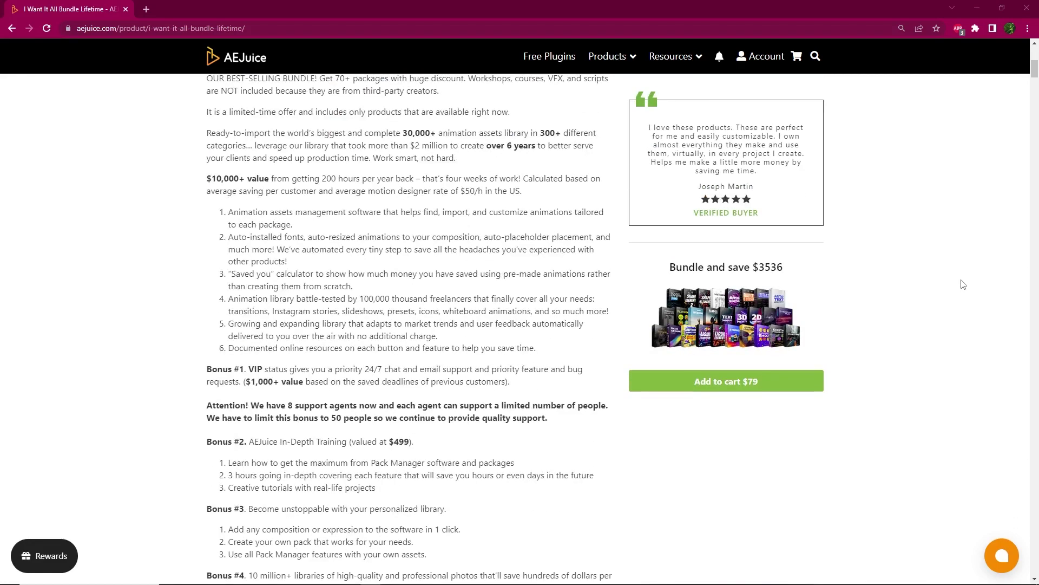
scroll(963, 284, down, 18)
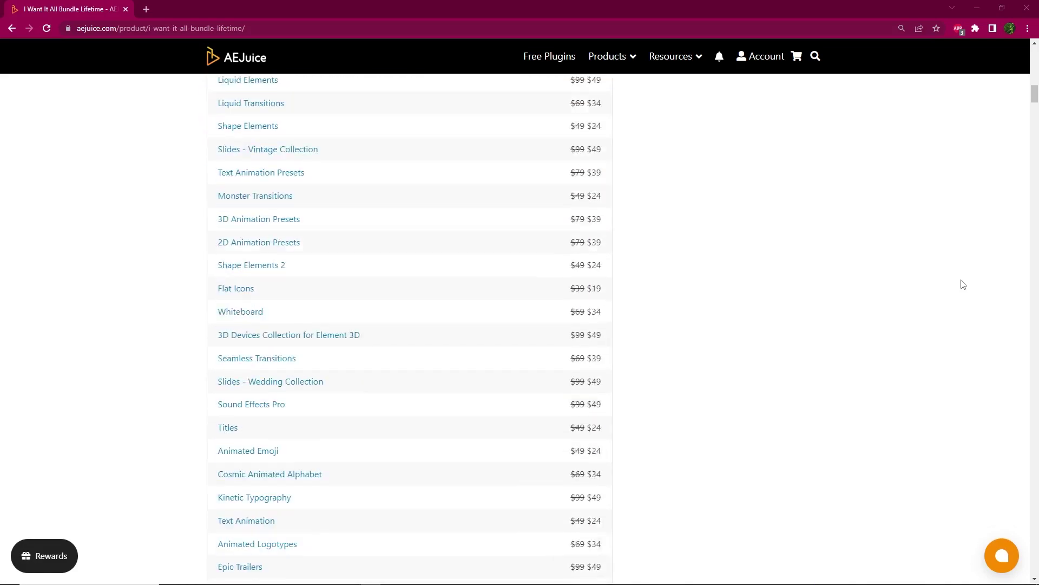
scroll(963, 284, down, 5)
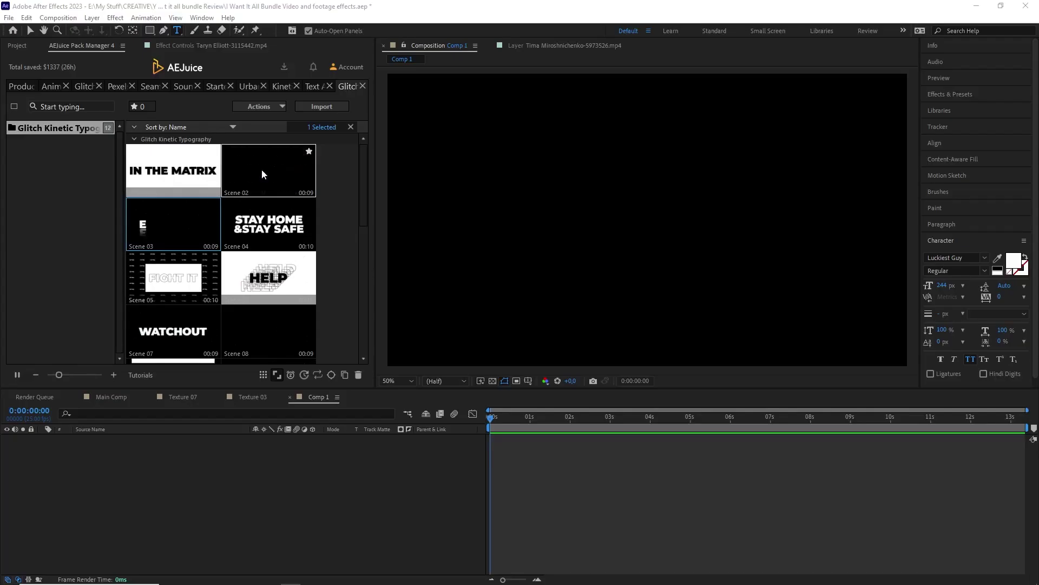
Step: Drag Glitch Kinetic Typography Scene 02 ('DON'T PANIC') into Comp 1, preview it, and return to frame one
click(265, 158)
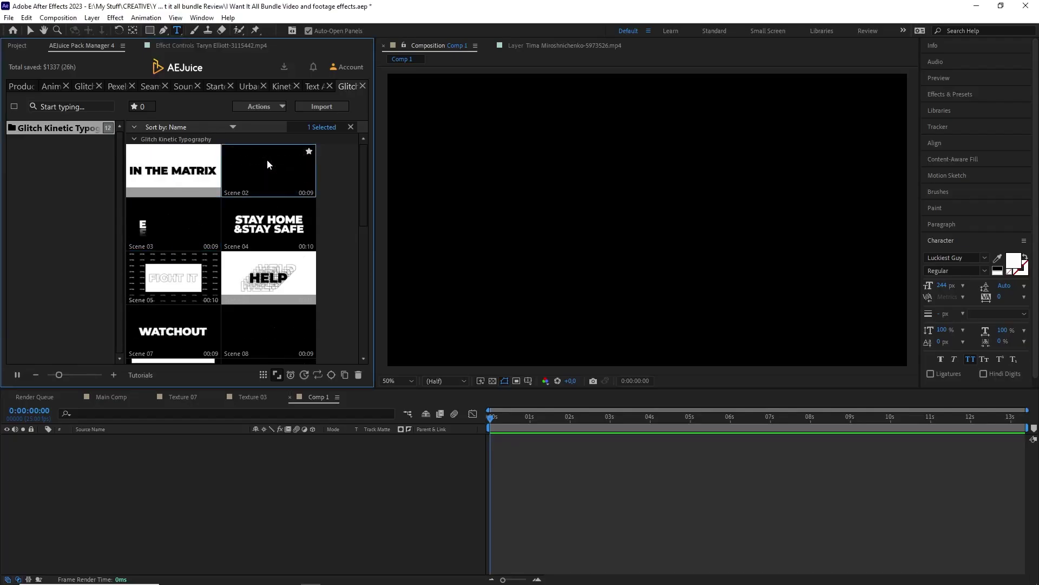
drag(264, 164, 188, 463)
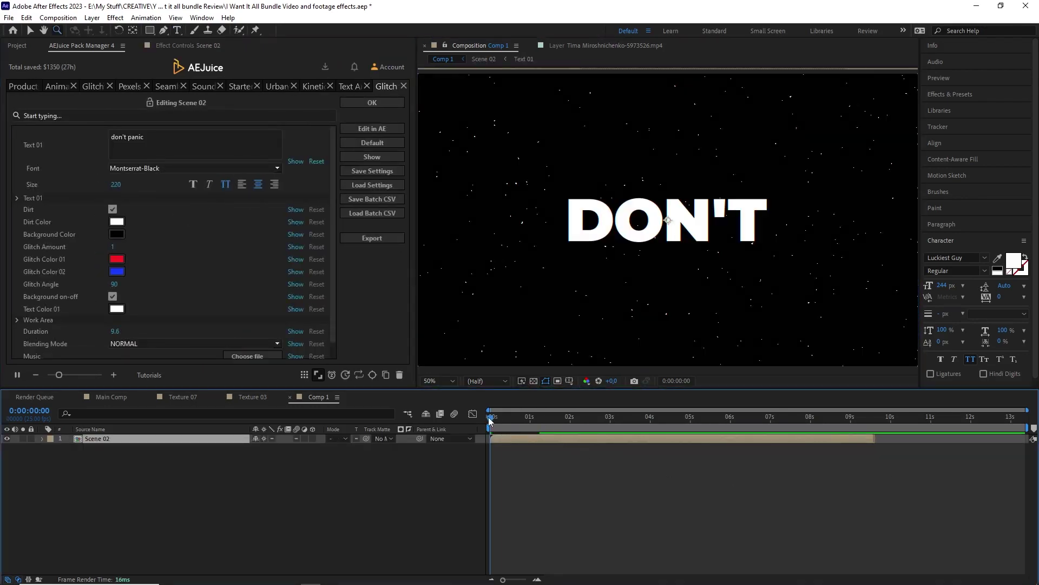
key(space)
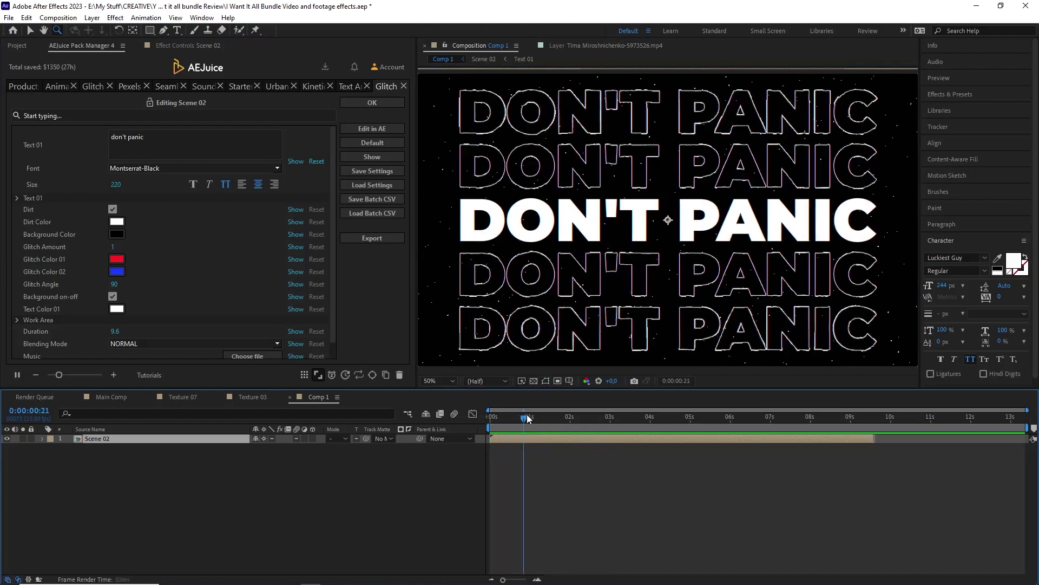
click(491, 419)
click(490, 420)
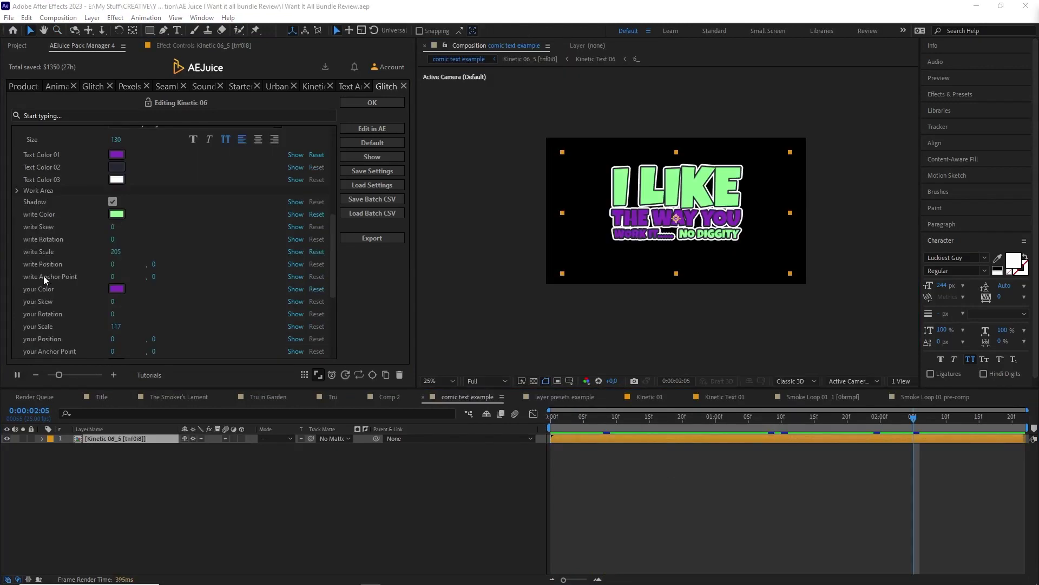
Step: Scroll through the Kinetic 06 parameter list to review its colour, scale and duration settings
scroll(44, 279, down, 5)
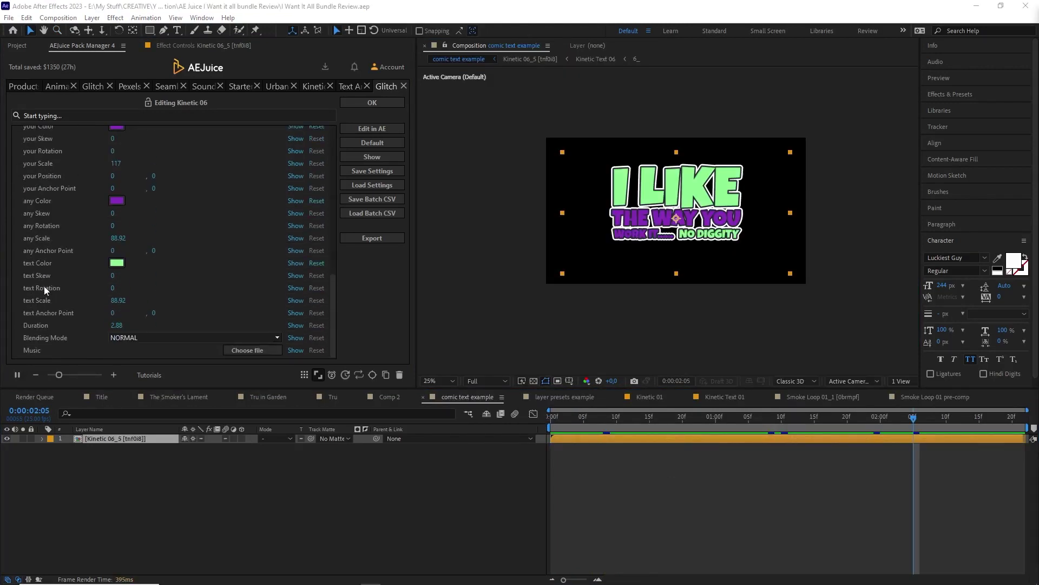
scroll(44, 286, up, 10)
scroll(43, 283, up, 2)
scroll(73, 284, down, 10)
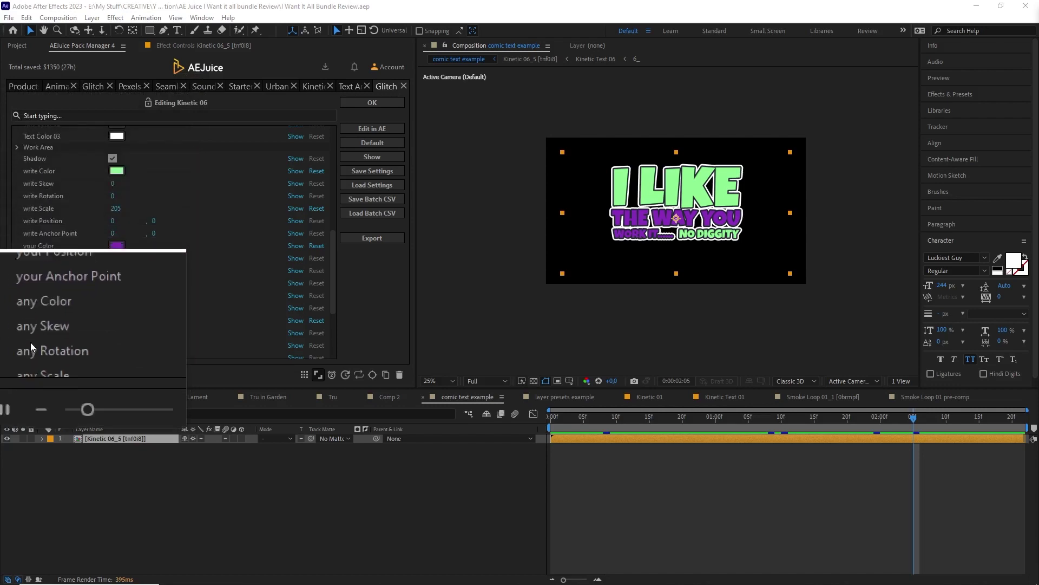
scroll(33, 339, down, 5)
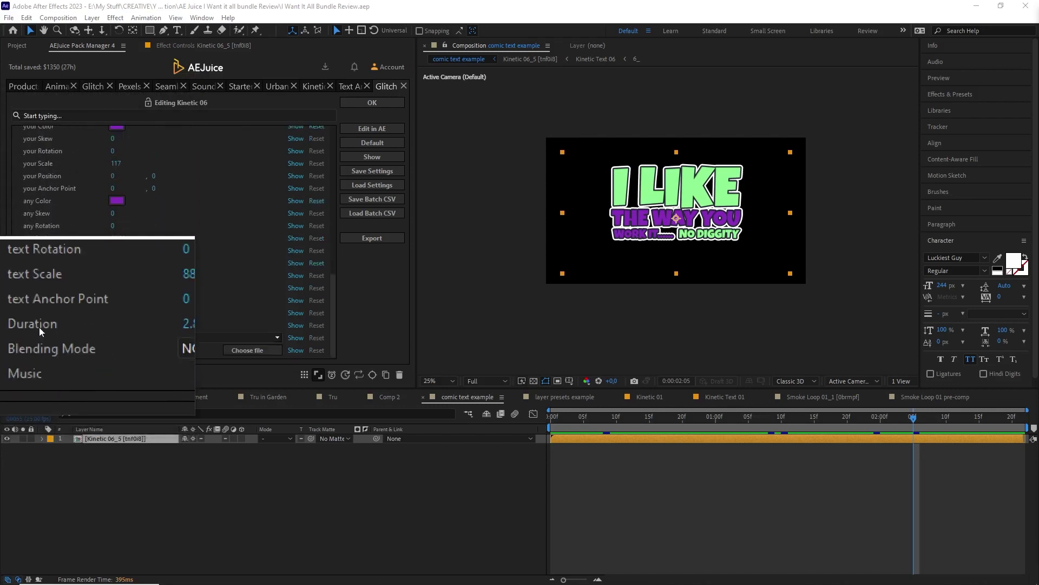